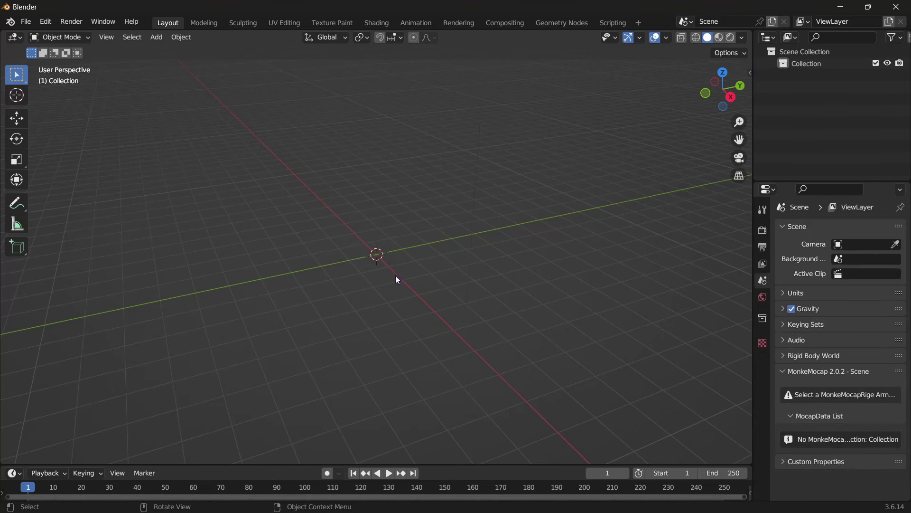
# Open the GorillaTag_IK_Rig.blend file and view the gorilla up close.
pyautogui.click(32, 20)
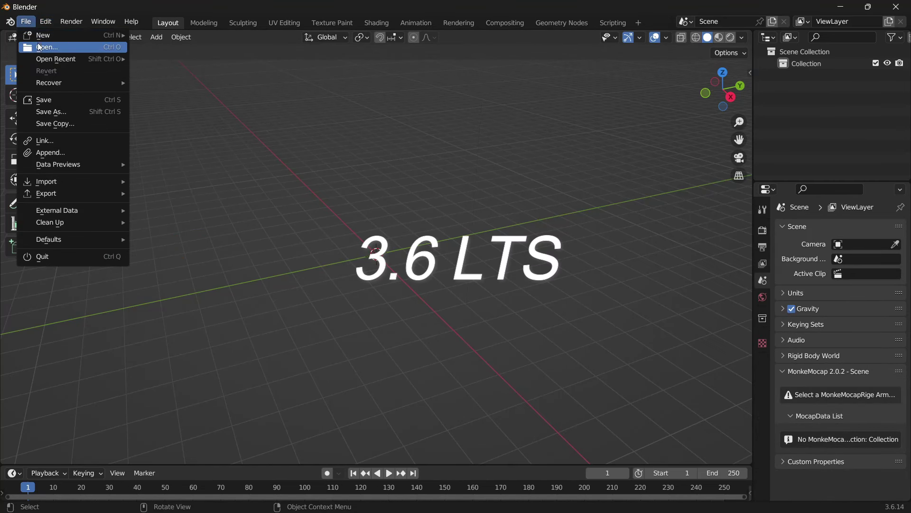
pyautogui.click(39, 48)
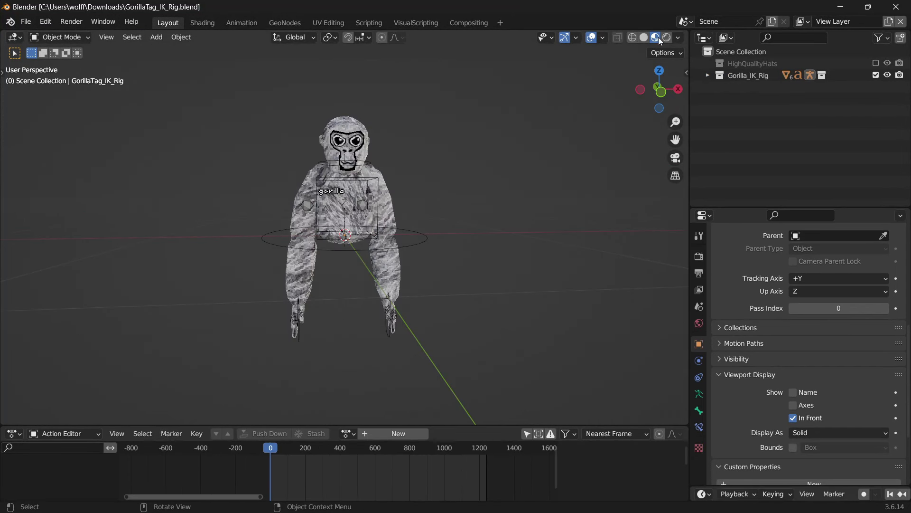
pyautogui.moveTo(529, 124)
pyautogui.mouseDown(button='middle')
pyautogui.moveTo(357, 117)
pyautogui.moveTo(538, 115)
pyautogui.mouseUp(button='middle')
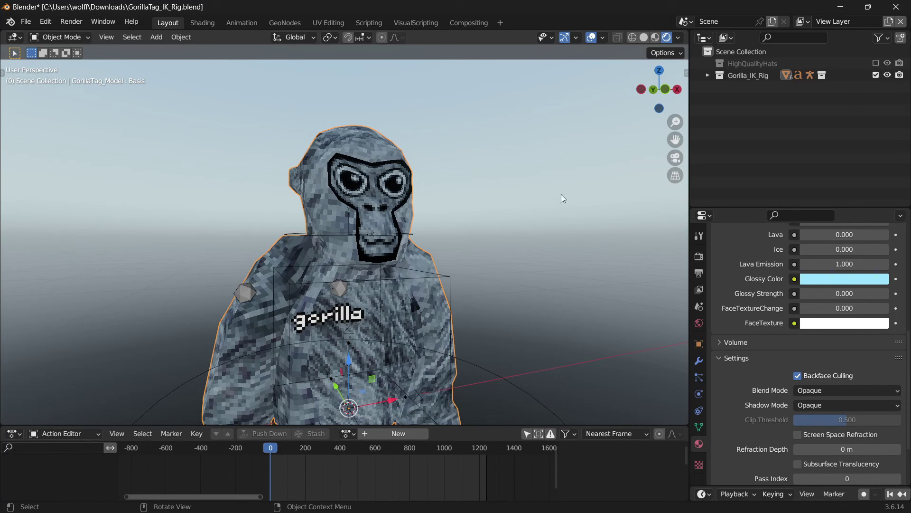
# Replace the world background's Color Ramp input with Brightness/Contrast and set the background strength to 0.
pyautogui.click(699, 323)
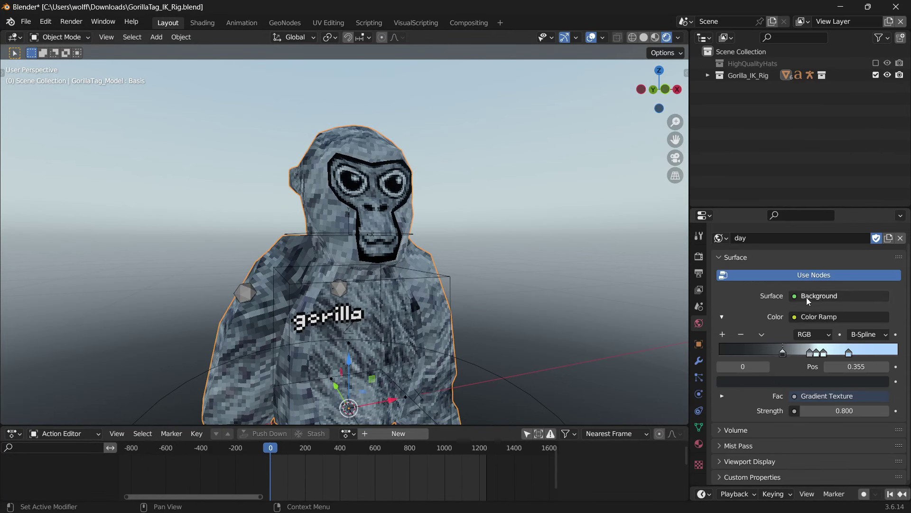
pyautogui.click(794, 318)
pyautogui.click(540, 344)
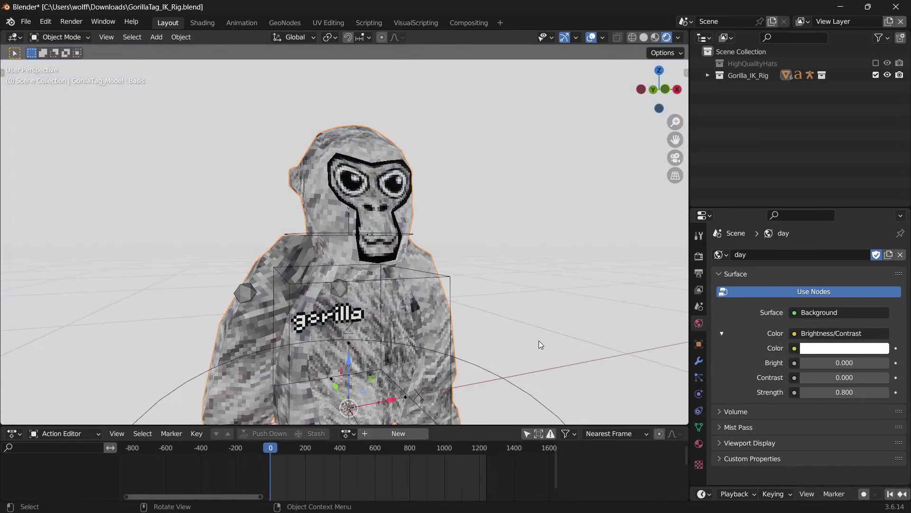
pyautogui.click(844, 392)
pyautogui.write('0')
pyautogui.press('Return')
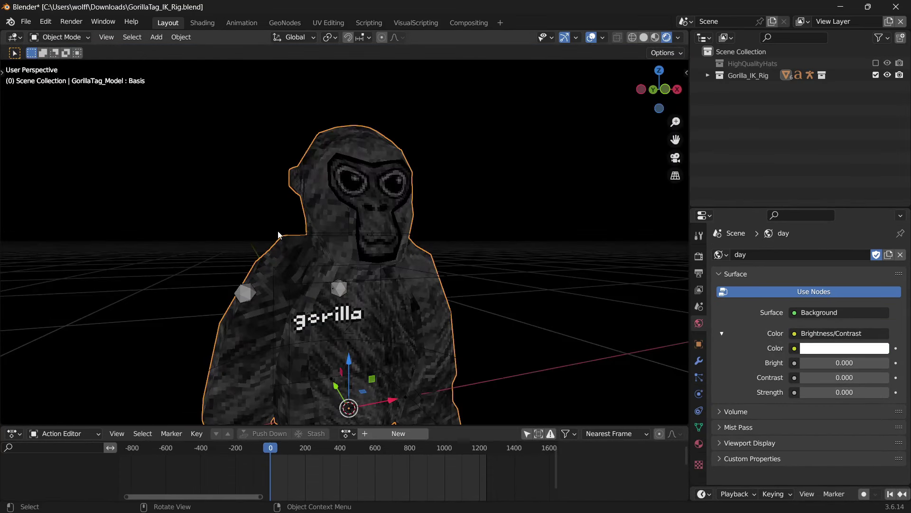
# Set the Color Emission of the gorilla's Primary_ColorFur material to 0.
pyautogui.moveTo(553, 224); pyautogui.dragTo(425, 226, button='middle')
pyautogui.click(399, 217)
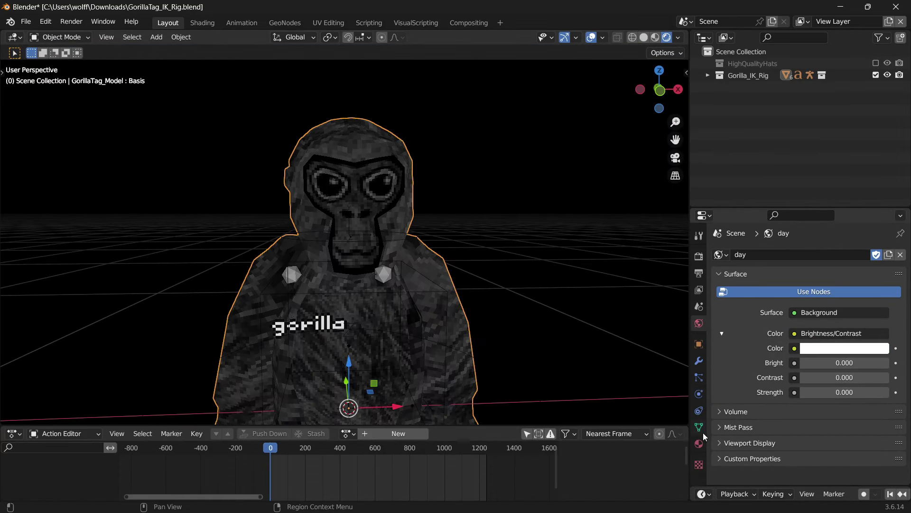
pyautogui.click(699, 443)
pyautogui.scroll(-2, 830, 389)
pyautogui.moveTo(832, 392); pyautogui.dragTo(739, 394)
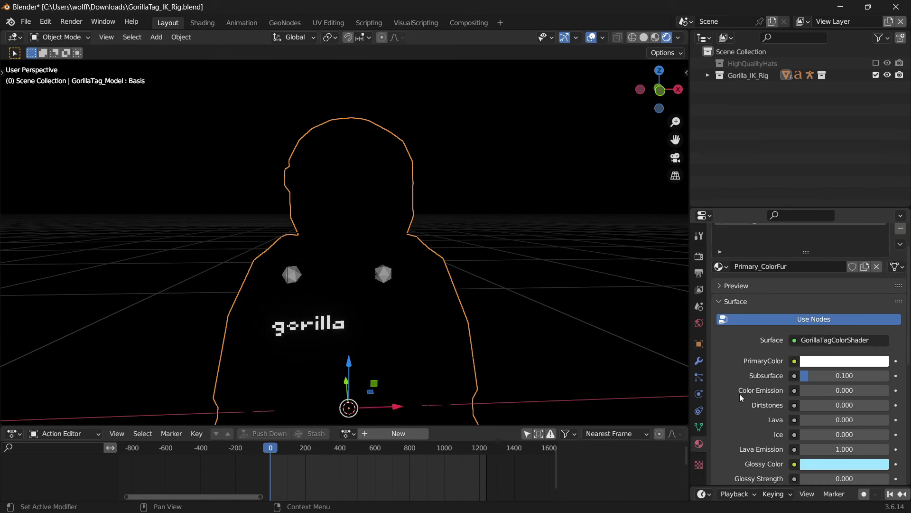
# Switch the viewport to Material Preview shading and set the fur material's Subsurface to 0.023.
pyautogui.click(656, 38)
pyautogui.click(854, 372)
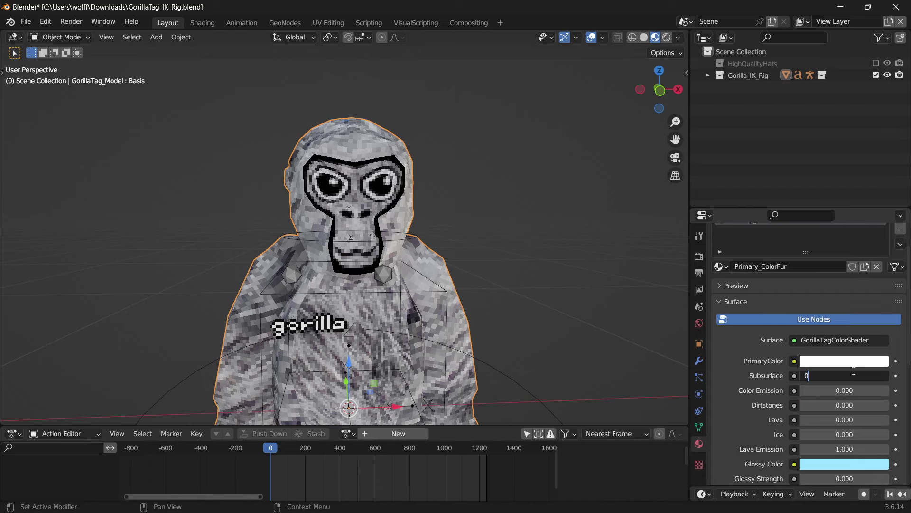
pyautogui.write('0.023')
pyautogui.press('Return')
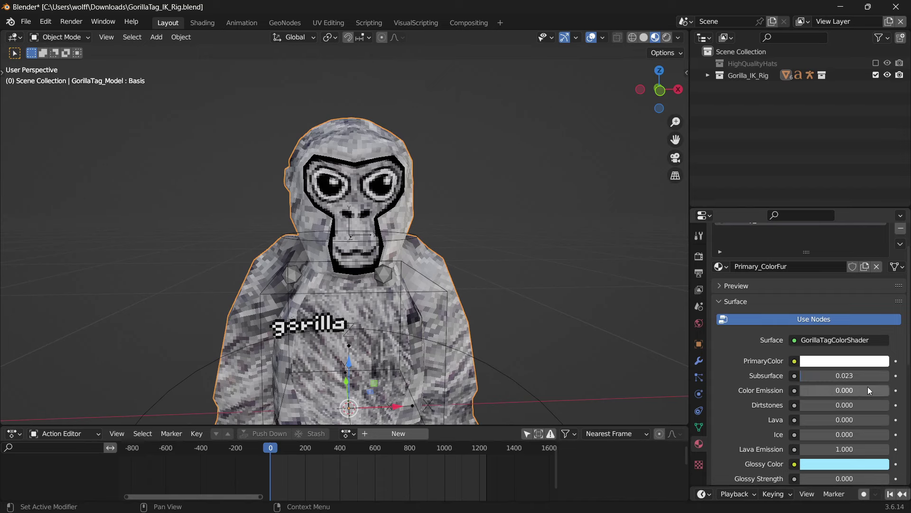
# Make the fur material's Glossy Color white by setting its saturation to 0, and save the file.
pyautogui.scroll(-3, 844, 380)
pyautogui.click(845, 407)
pyautogui.moveTo(845, 365); pyautogui.dragTo(791, 365)
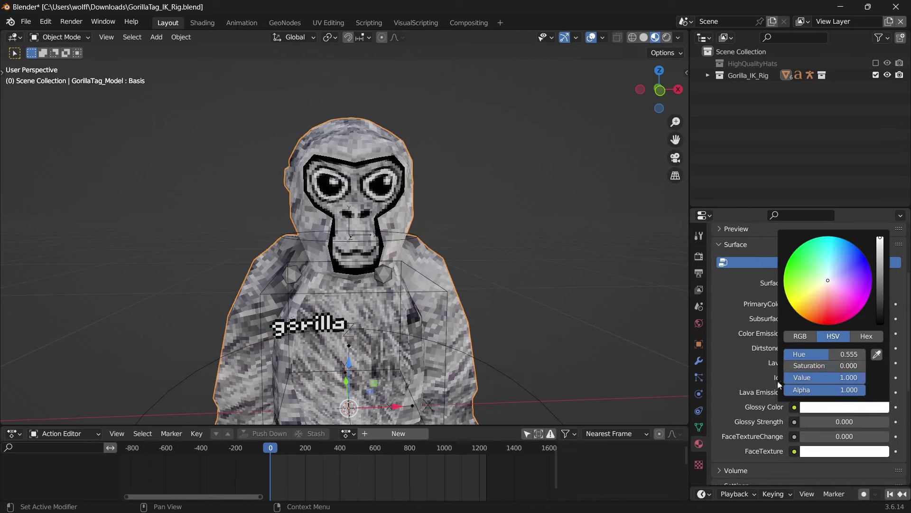
pyautogui.hotkey('ctrl', 's')
# Set the fur material's Glossy Strength to 0.15 and view the gorilla from an angle.
pyautogui.click(834, 421)
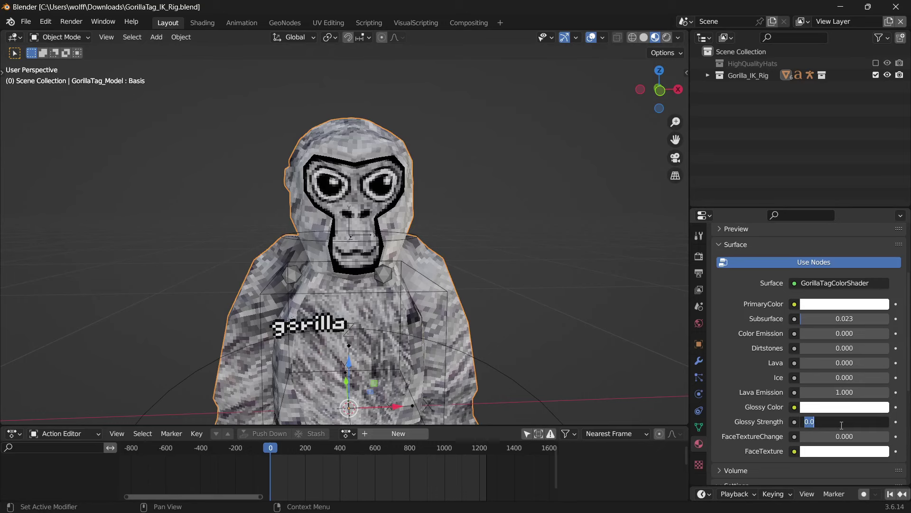
pyautogui.write('0.15')
pyautogui.press('Return')
pyautogui.moveTo(489, 283); pyautogui.dragTo(379, 292, button='middle')
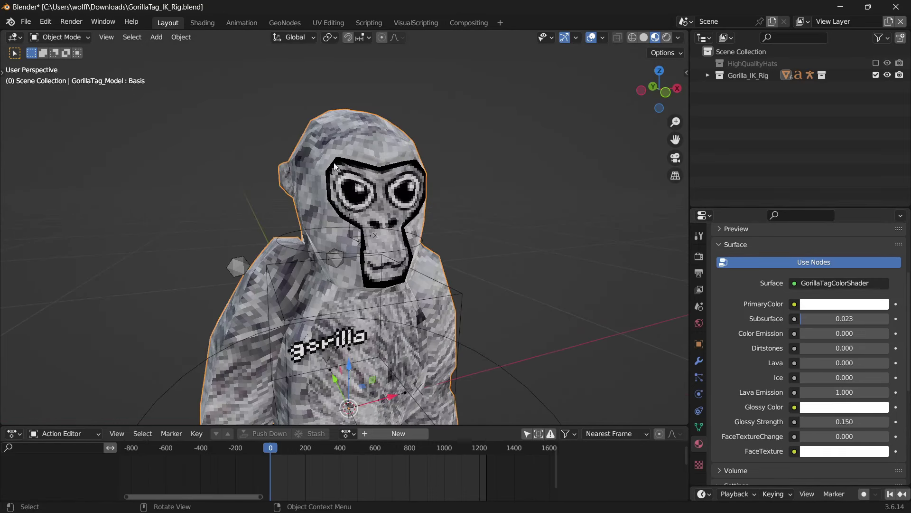
# Add a Subdivision Surface modifier to the gorilla model, using the Simple type with 2 viewport levels.
pyautogui.click(699, 361)
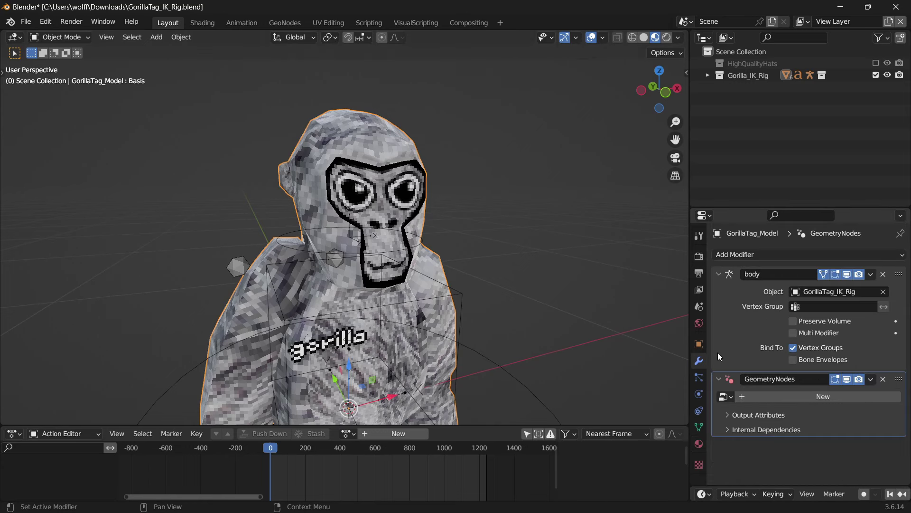
pyautogui.click(779, 257)
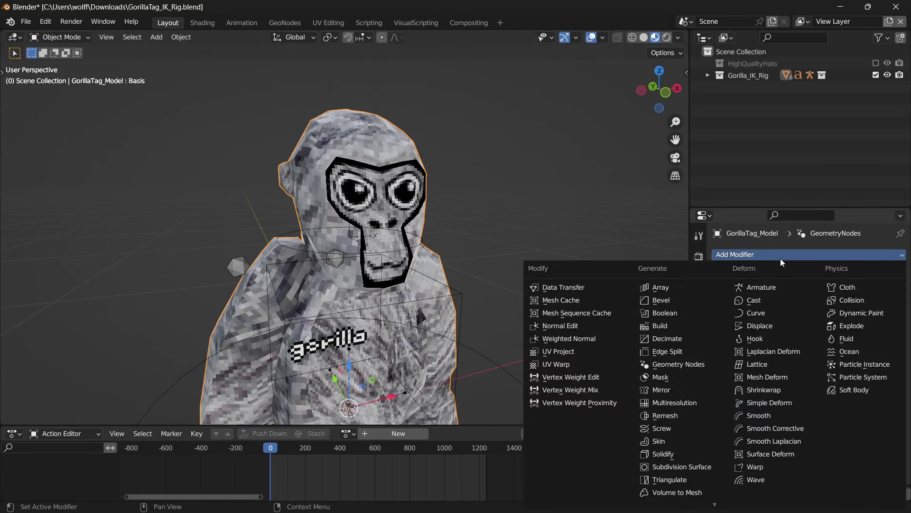
pyautogui.click(674, 466)
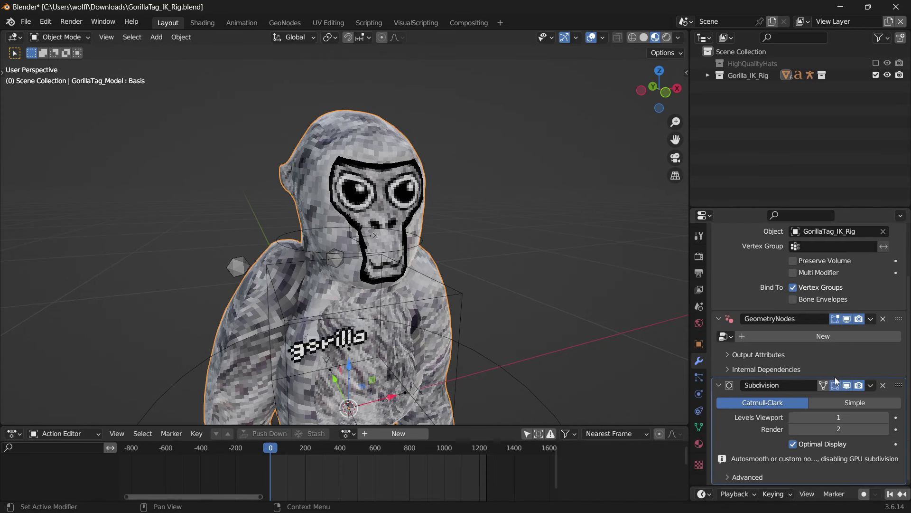
pyautogui.click(856, 405)
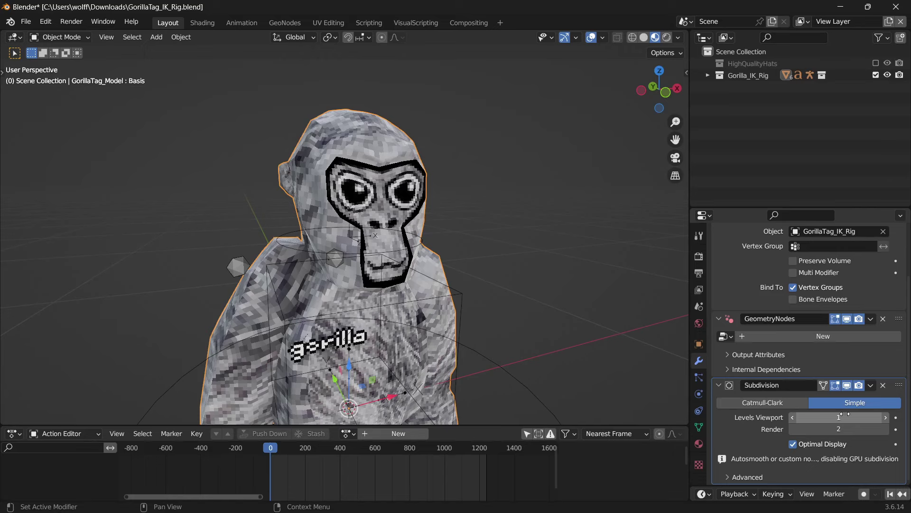
pyautogui.click(863, 417)
pyautogui.write('2')
pyautogui.press('Return')
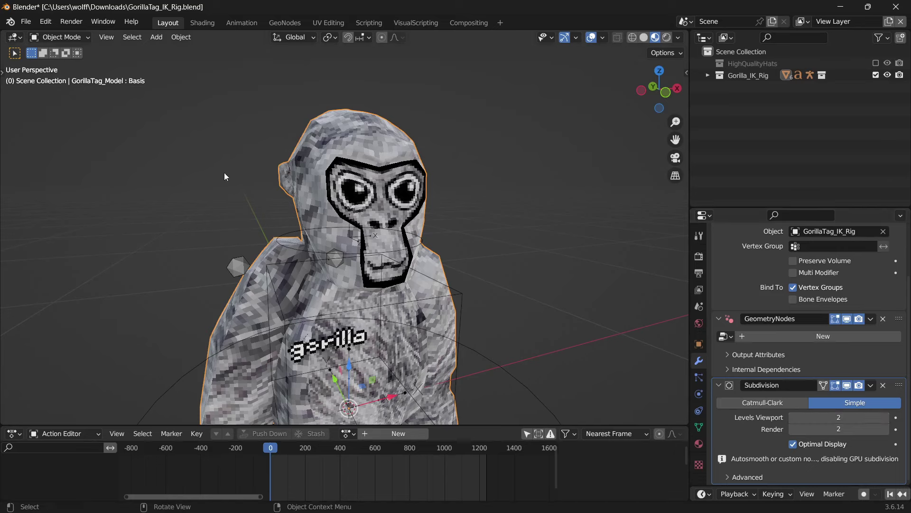
# Apply Shade Smooth to the gorilla model and inspect its edges in Rendered viewport shading.
pyautogui.rightClick(368, 141)
pyautogui.click(347, 166)
pyautogui.rightClick(362, 151)
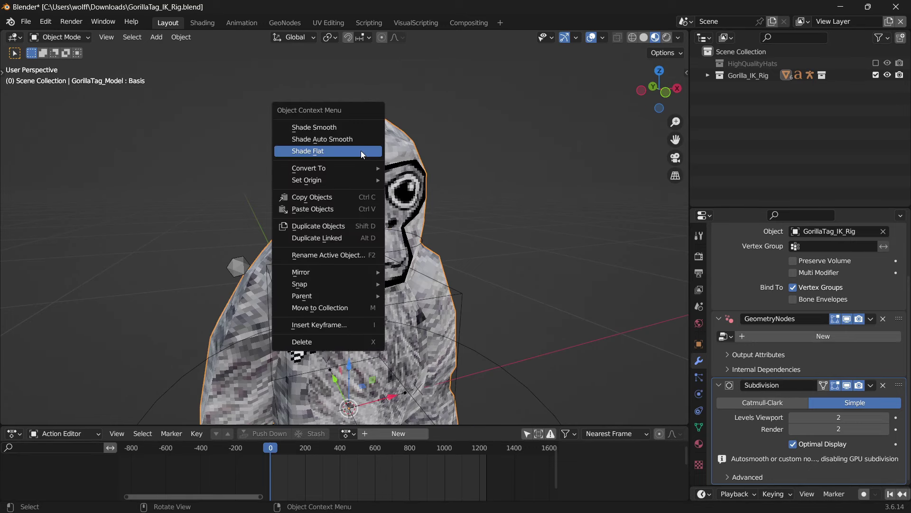
pyautogui.click(355, 127)
pyautogui.click(666, 37)
pyautogui.moveTo(674, 140); pyautogui.dragTo(685, 81)
pyautogui.click(589, 190)
pyautogui.scroll(5, 463, 243)
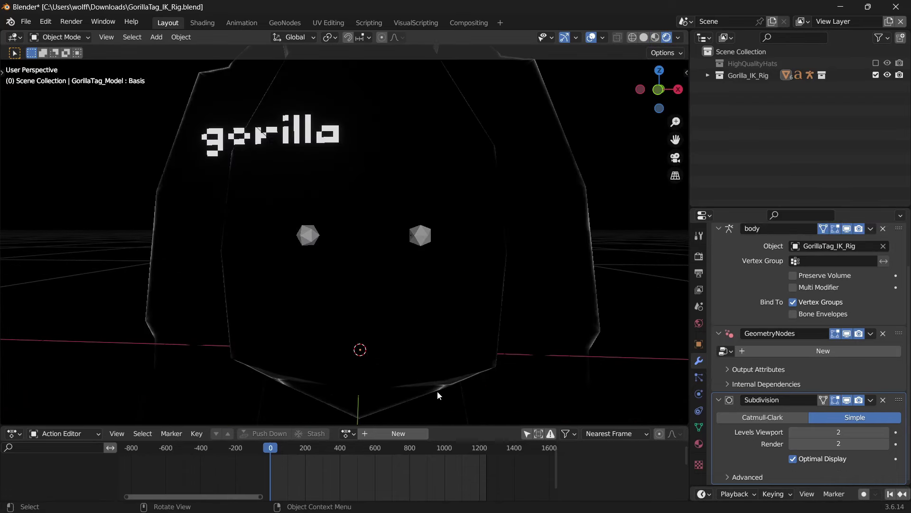
# Switch the gorilla model to flat shading for comparison, and return it to smooth shading.
pyautogui.click(504, 255)
pyautogui.rightClick(504, 255)
pyautogui.click(464, 279)
pyautogui.click(633, 270)
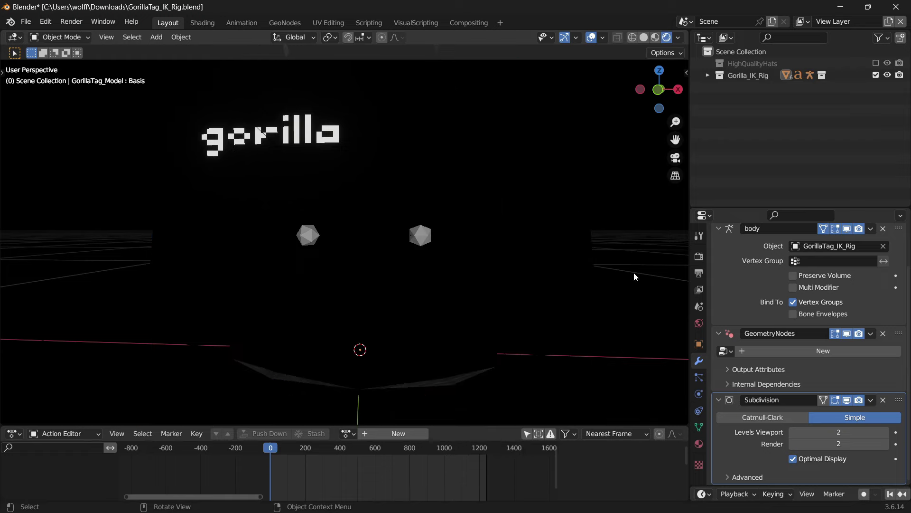
pyautogui.click(488, 325)
pyautogui.rightClick(487, 324)
pyautogui.click(463, 286)
pyautogui.click(644, 295)
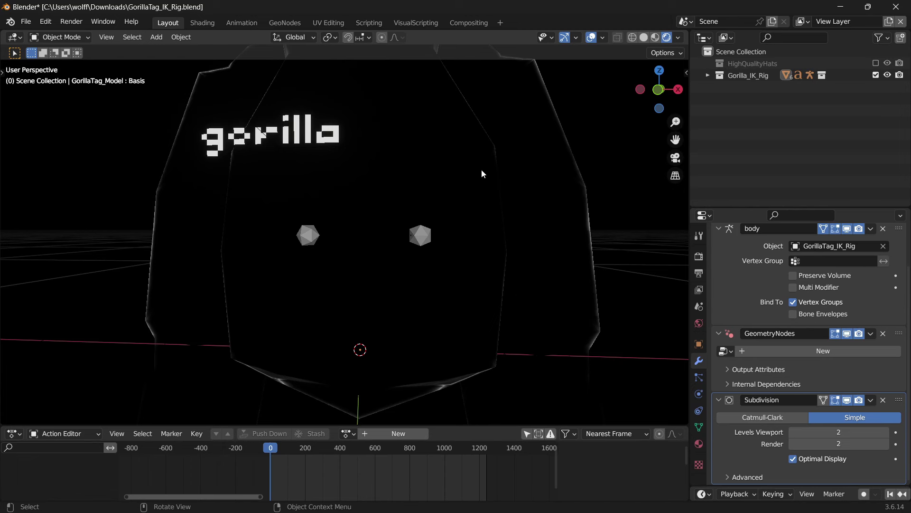
# Return to Material Preview shading and replace the chest name tag's text with "WHITE".
pyautogui.click(655, 37)
pyautogui.click(345, 287)
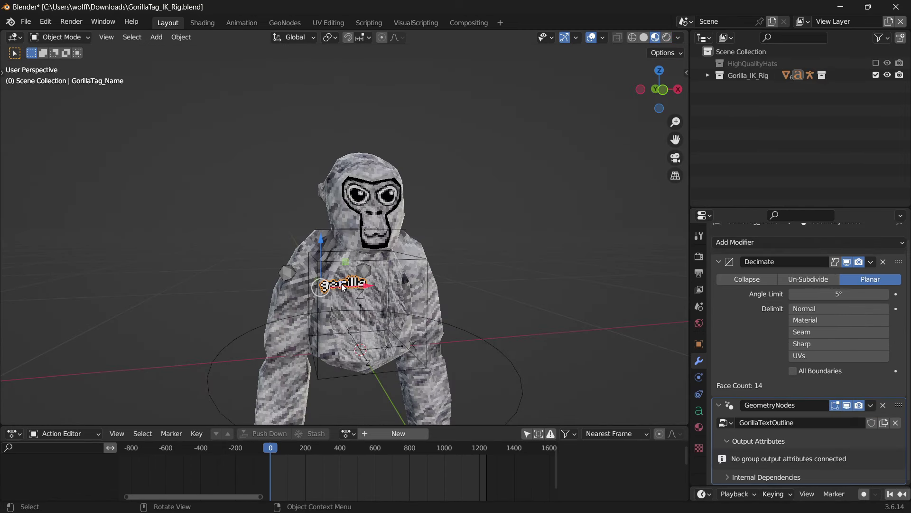
pyautogui.click(59, 37)
pyautogui.click(57, 60)
pyautogui.hotkey('ctrl', 'BackSpace')
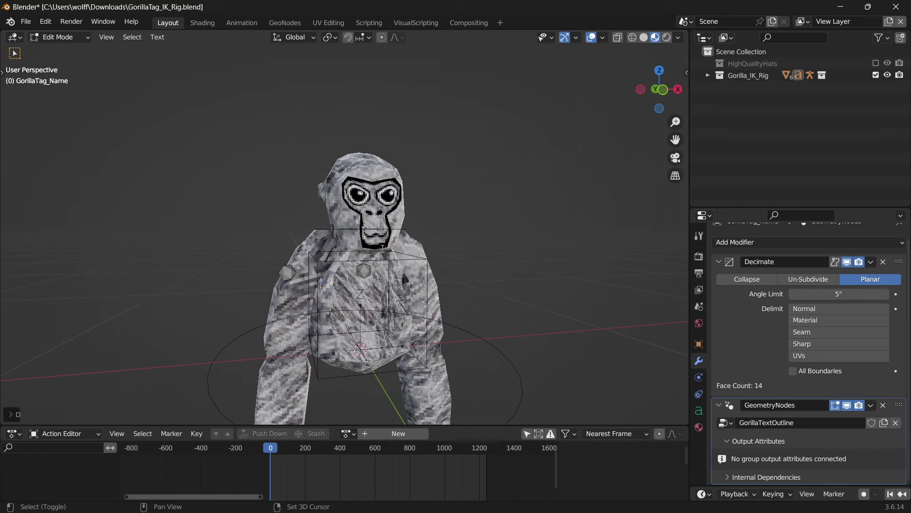
pyautogui.write('WHITE')
pyautogui.press('Tab')
# Scale up the name tag text so that it spans the gorilla's chest.
pyautogui.press('s')
pyautogui.click(531, 233)
pyautogui.press('s')
pyautogui.click(565, 228)
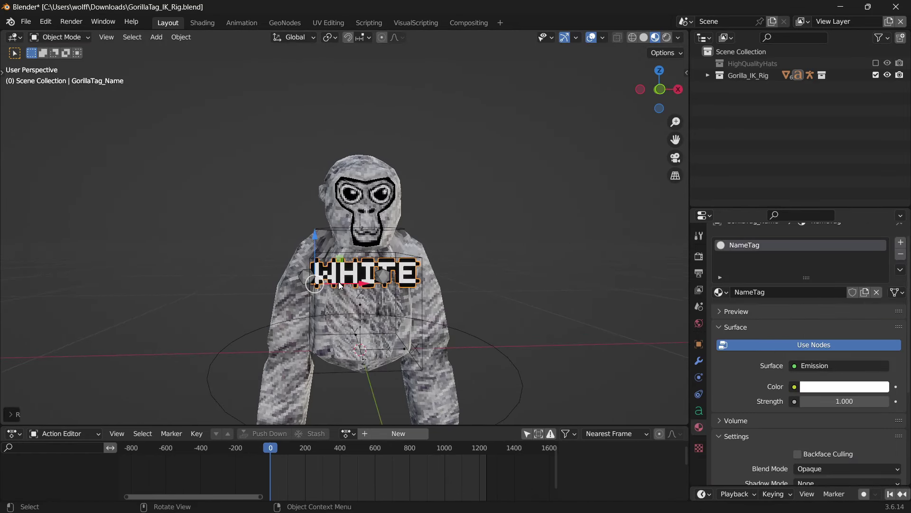
# Set both the Eevee render and viewport samples to 16.
pyautogui.click(699, 257)
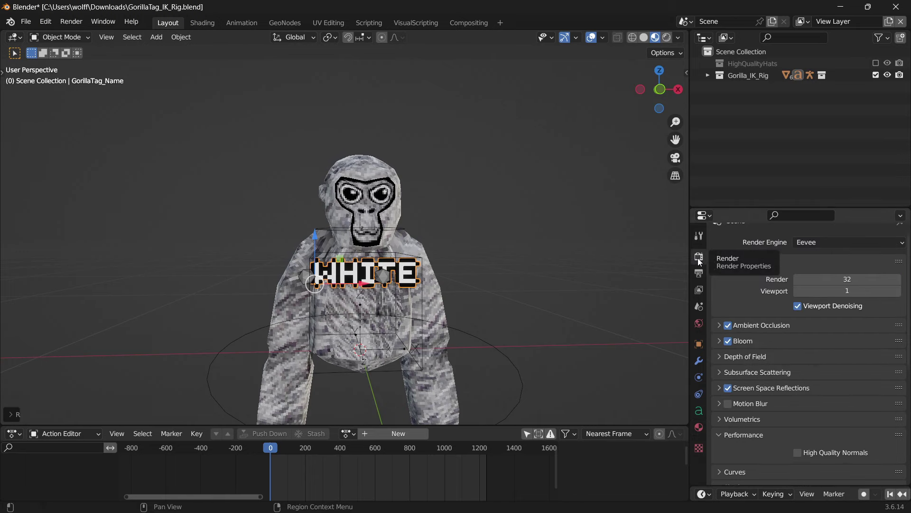
pyautogui.click(837, 291)
pyautogui.press('Return')
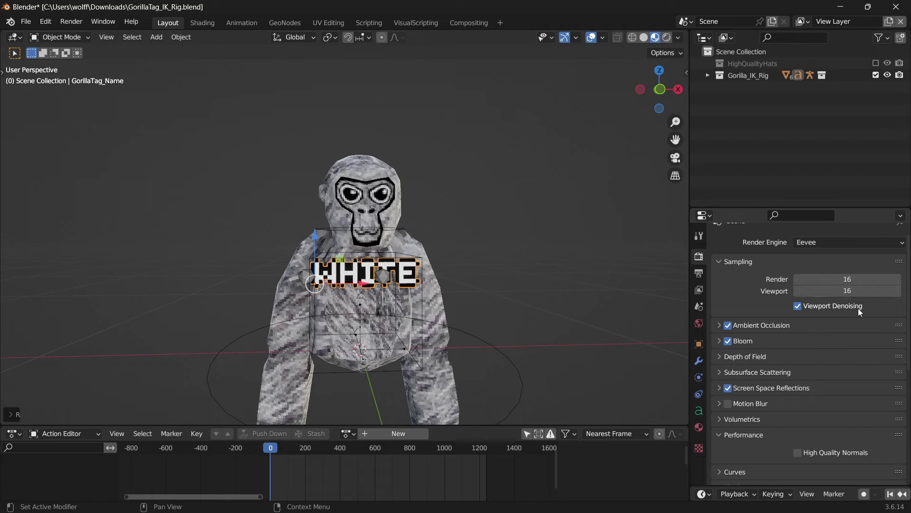
# Set the Bloom threshold to 10 and the Bloom intensity to 0.1.
pyautogui.click(717, 341)
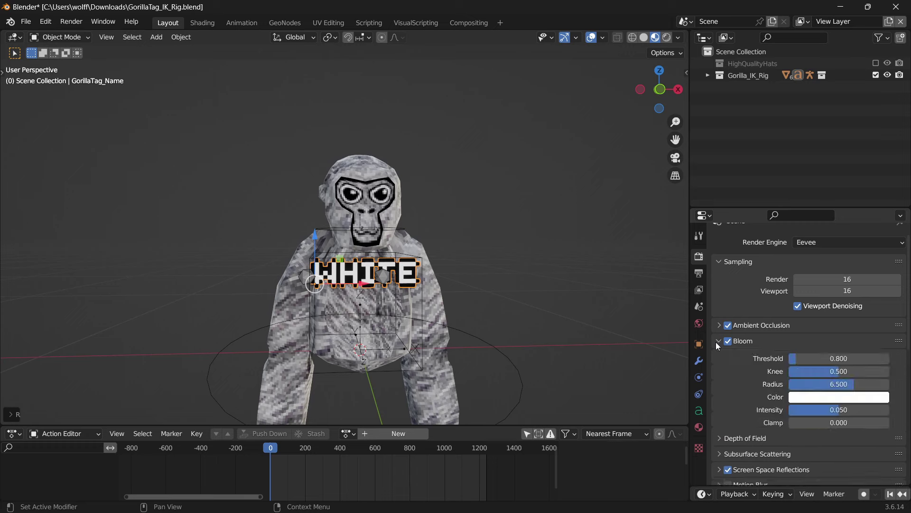
pyautogui.moveTo(812, 359); pyautogui.dragTo(889, 359)
pyautogui.moveTo(830, 411); pyautogui.dragTo(889, 411)
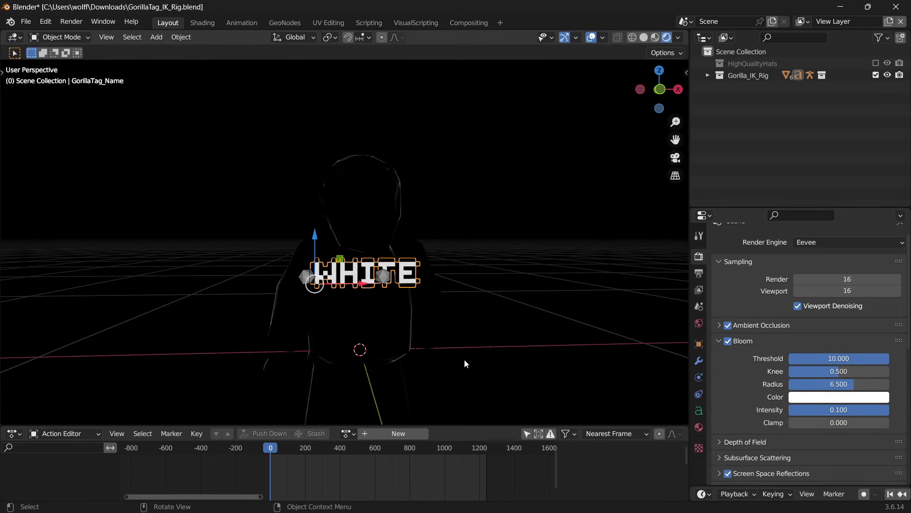
# Raise the NameTag material's emission strength to 10.7.
pyautogui.click(700, 428)
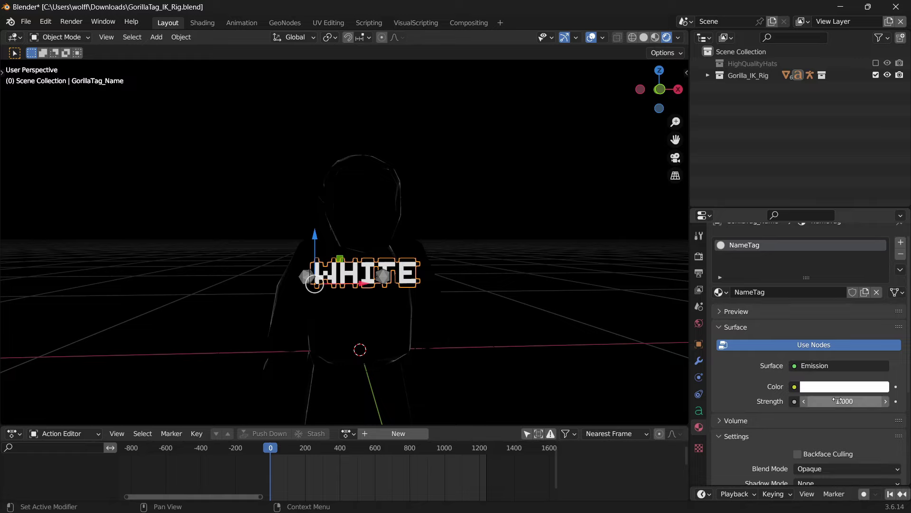
pyautogui.moveTo(844, 401); pyautogui.dragTo(874, 401)
pyautogui.scroll(4, 441, 308)
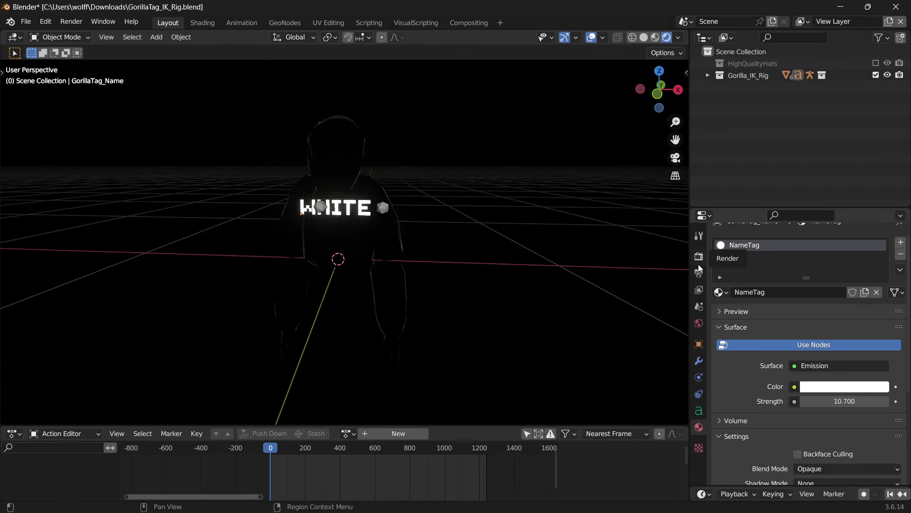
# Set the Color Management look of the scene to Very High Contrast.
pyautogui.click(699, 265)
pyautogui.scroll(-10, 773, 330)
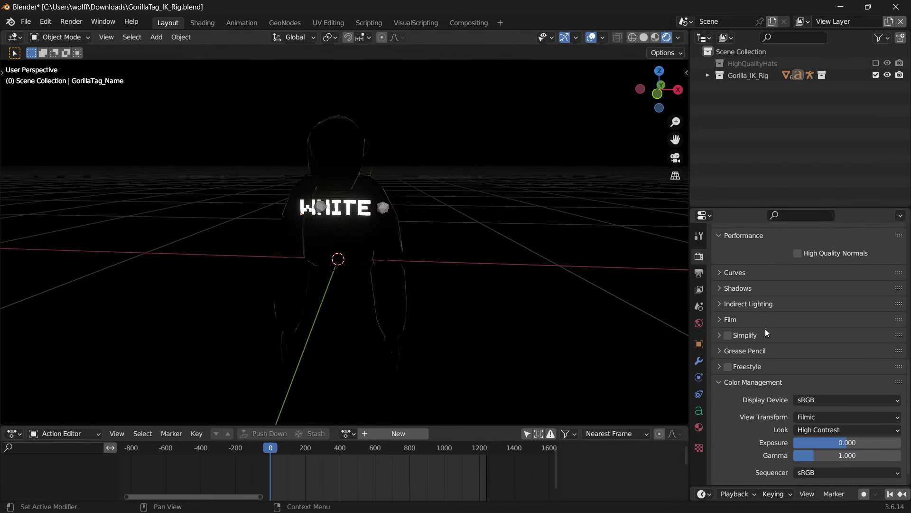
pyautogui.scroll(-1, 765, 332)
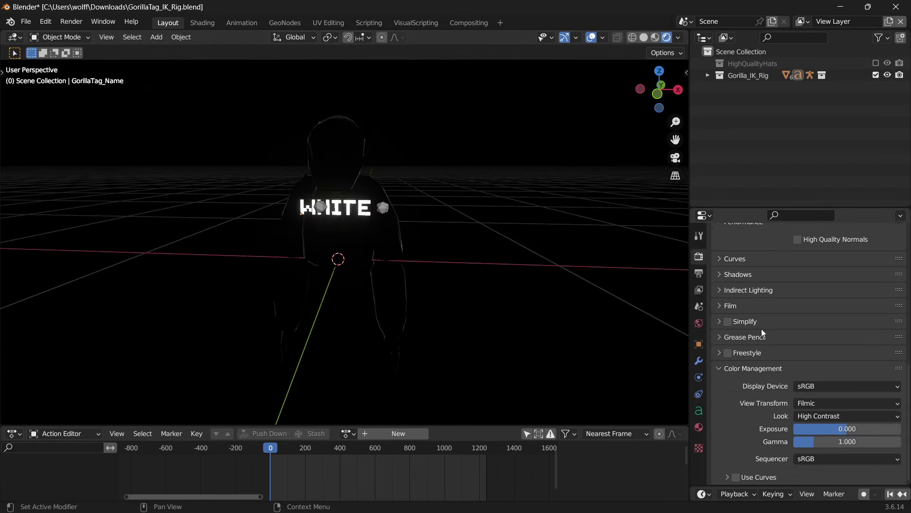
pyautogui.click(807, 416)
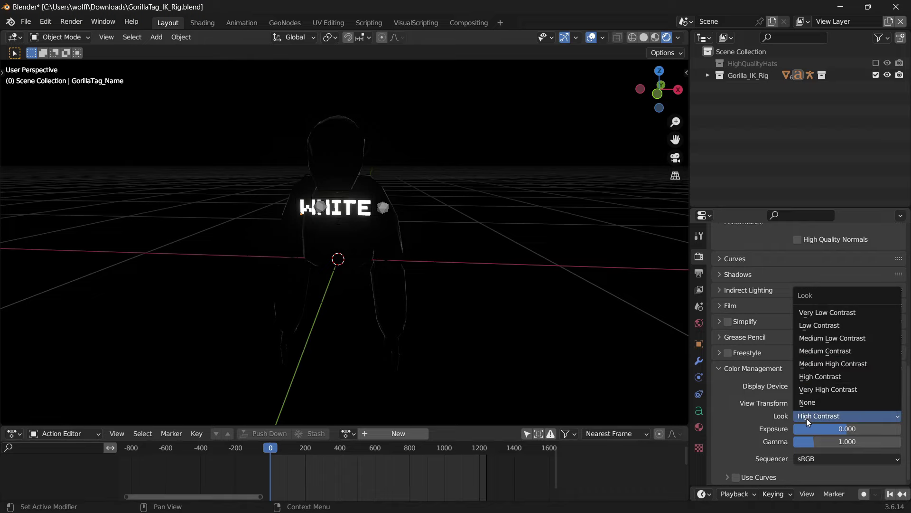
pyautogui.click(822, 389)
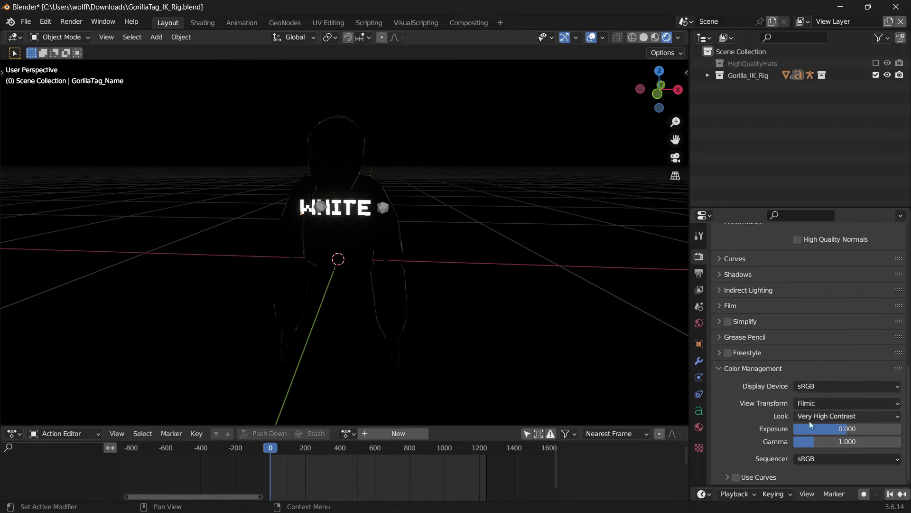
# Save the file and set the output frame rate to 60 fps.
pyautogui.scroll(4, 816, 420)
pyautogui.hotkey('ctrl', 's')
pyautogui.scroll(5, 887, 326)
pyautogui.click(699, 276)
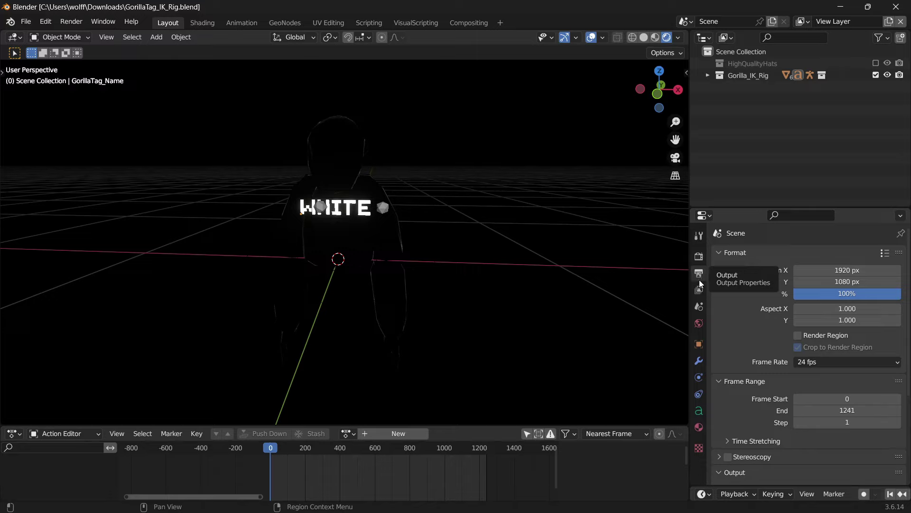
pyautogui.click(848, 363)
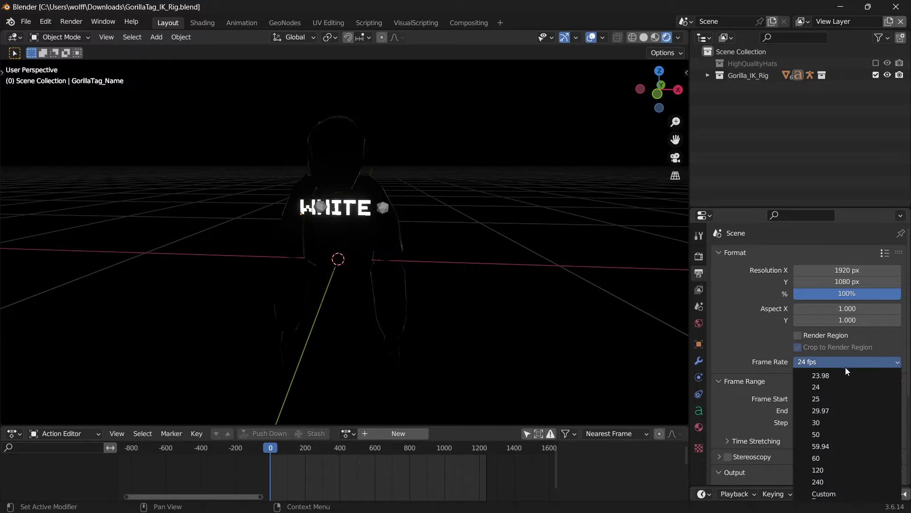
pyautogui.click(826, 458)
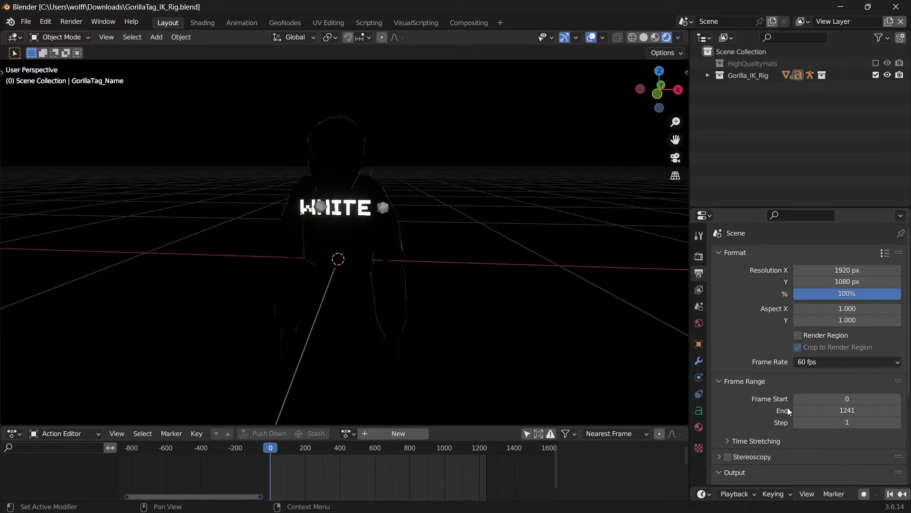
# Set the output folder to Downloads and keep FFmpeg Video as the file format.
pyautogui.scroll(-6, 792, 412)
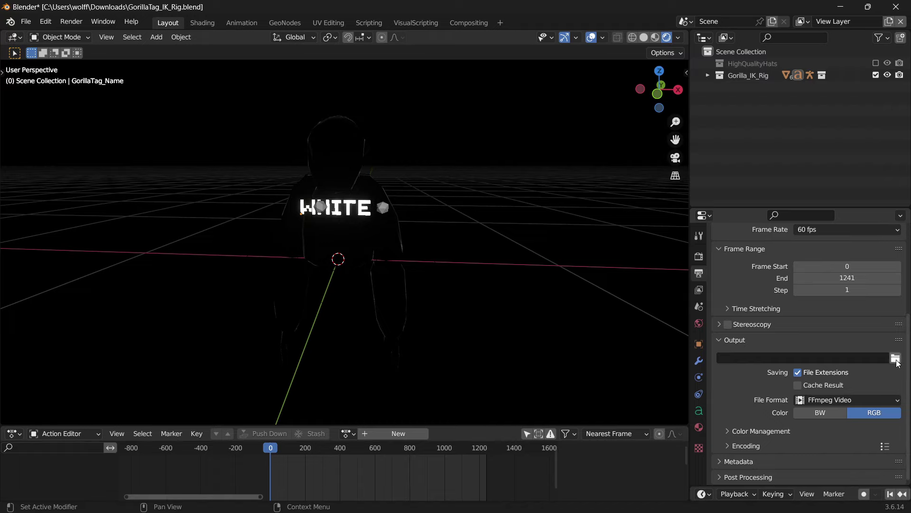
pyautogui.click(896, 358)
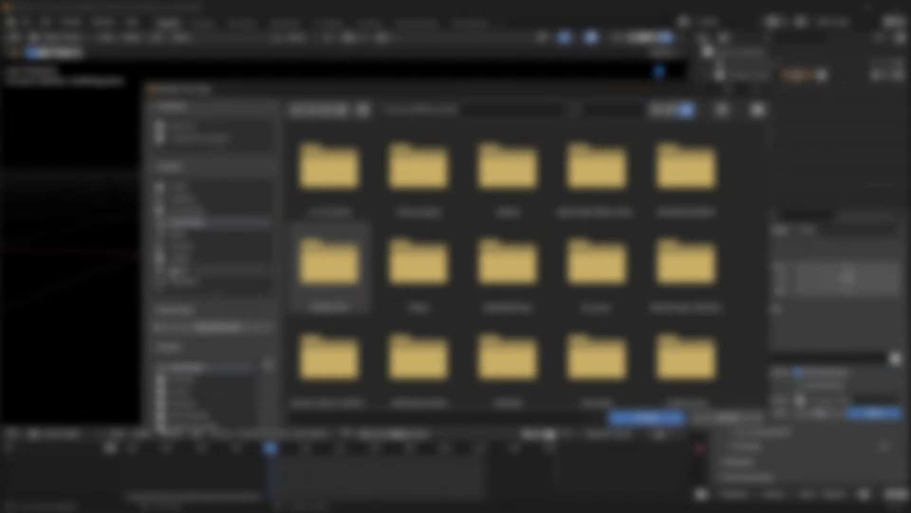
pyautogui.click(647, 418)
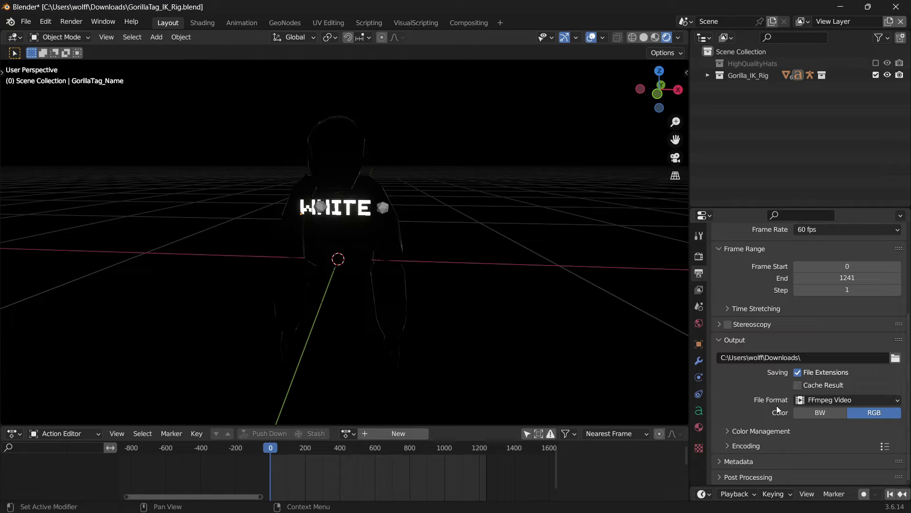
pyautogui.click(824, 400)
pyautogui.click(824, 403)
# Review the Encoding settings for the output video, including its container, video codec and audio options.
pyautogui.click(744, 446)
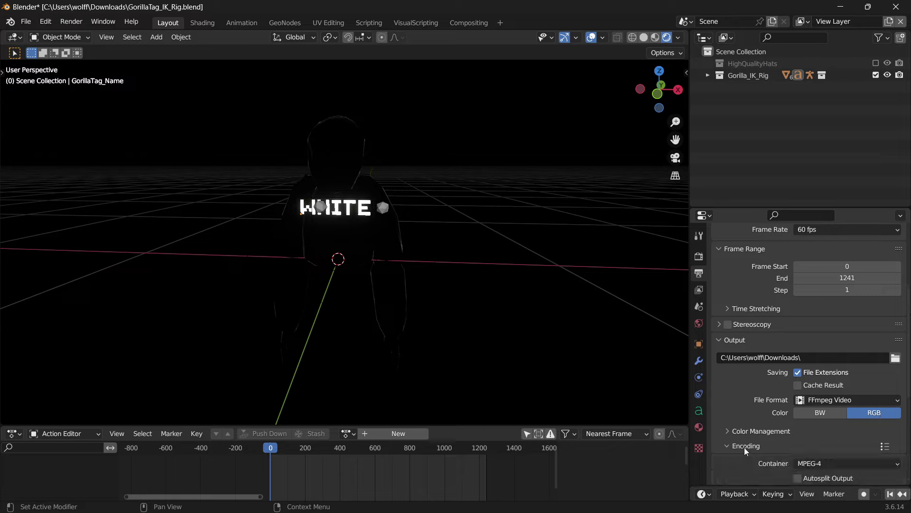
pyautogui.scroll(-3, 744, 446)
pyautogui.scroll(-3, 813, 409)
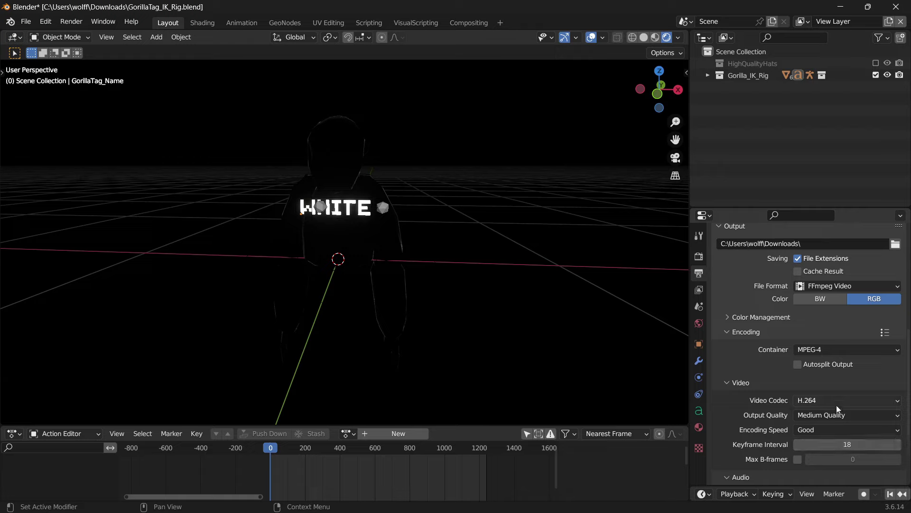
pyautogui.scroll(-5, 836, 407)
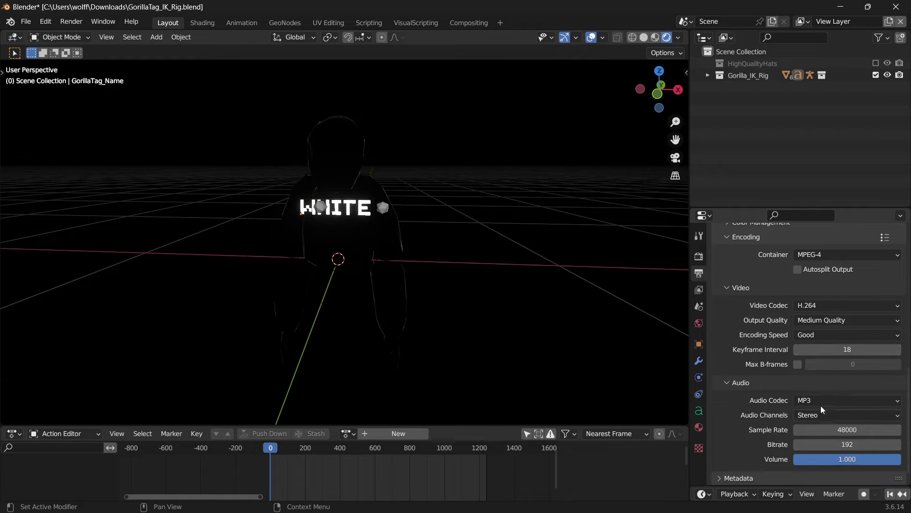
pyautogui.scroll(-1, 879, 384)
pyautogui.scroll(5, 749, 380)
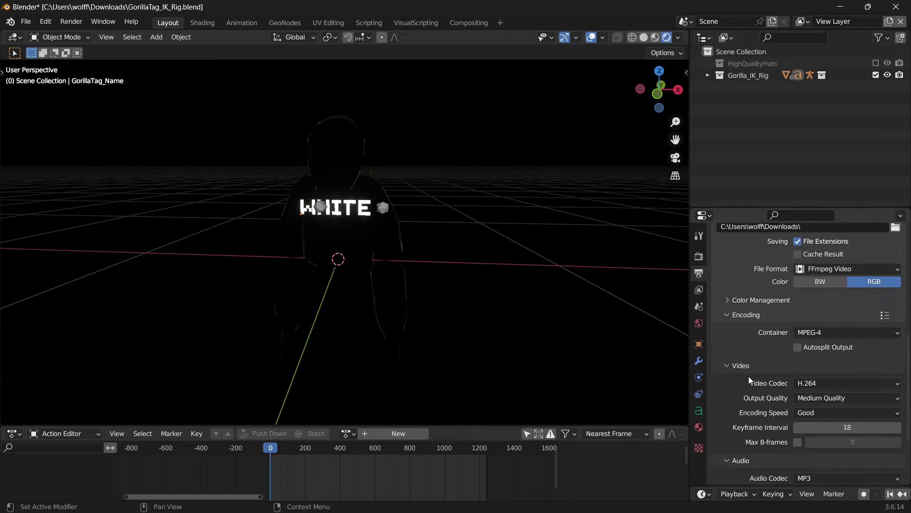
pyautogui.scroll(10, 748, 376)
pyautogui.scroll(1, 499, 269)
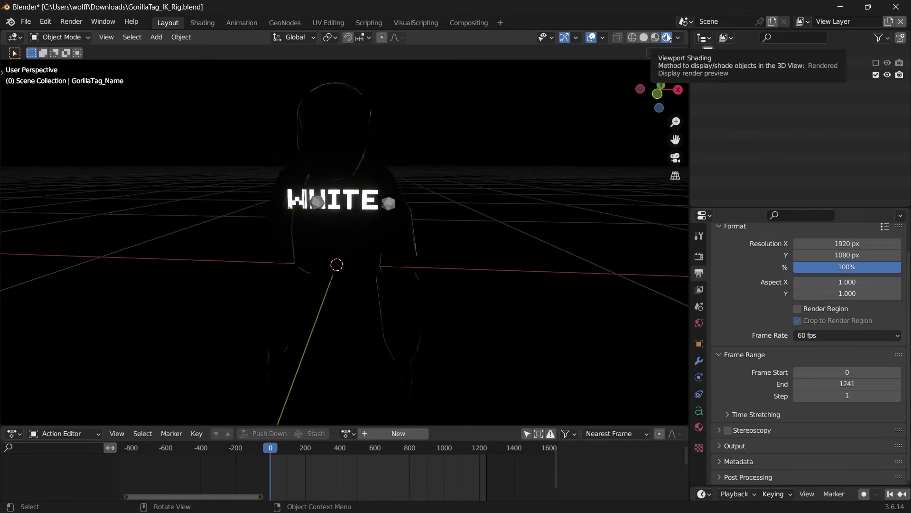
# With Rendered viewport shading active, add a point light and move it to one side of the gorilla.
pyautogui.press('z')
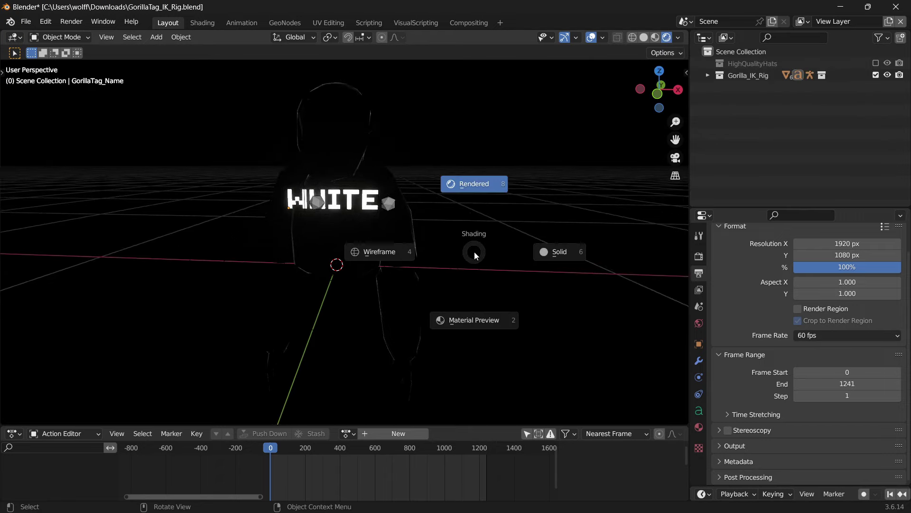
pyautogui.click(485, 189)
pyautogui.moveTo(473, 308); pyautogui.dragTo(409, 238, button='middle')
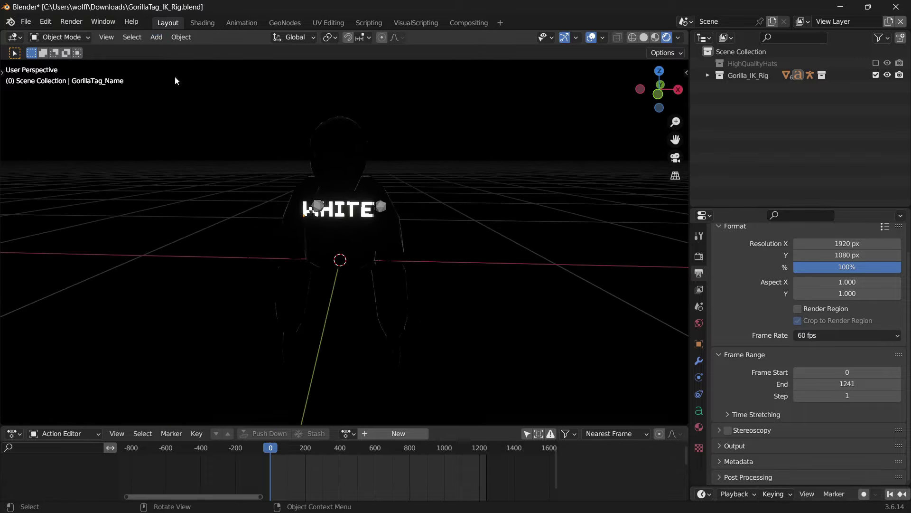
pyautogui.hotkey('shift', 'a')
pyautogui.moveTo(476, 416)
pyautogui.click(538, 417)
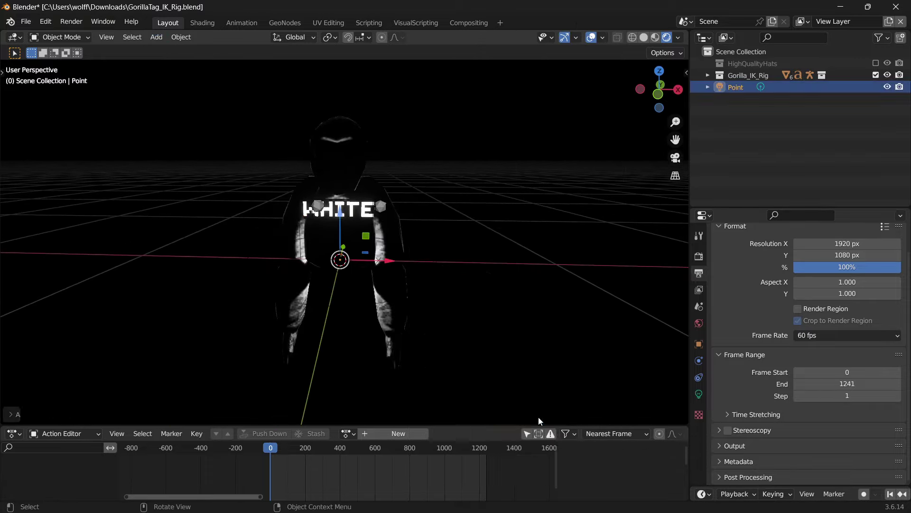
pyautogui.press('g')
pyautogui.click(423, 228)
# Duplicate the point light three times around the gorilla, with the last copy at 71 W near the head.
pyautogui.moveTo(422, 229); pyautogui.dragTo(455, 231, button='middle')
pyautogui.hotkey('shift', 'd')
pyautogui.click(211, 246)
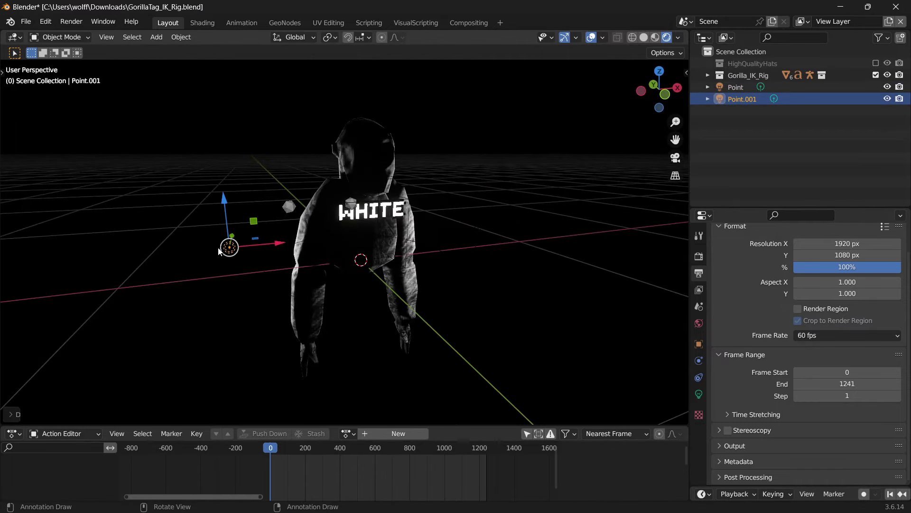
pyautogui.moveTo(211, 247); pyautogui.dragTo(230, 264, button='middle')
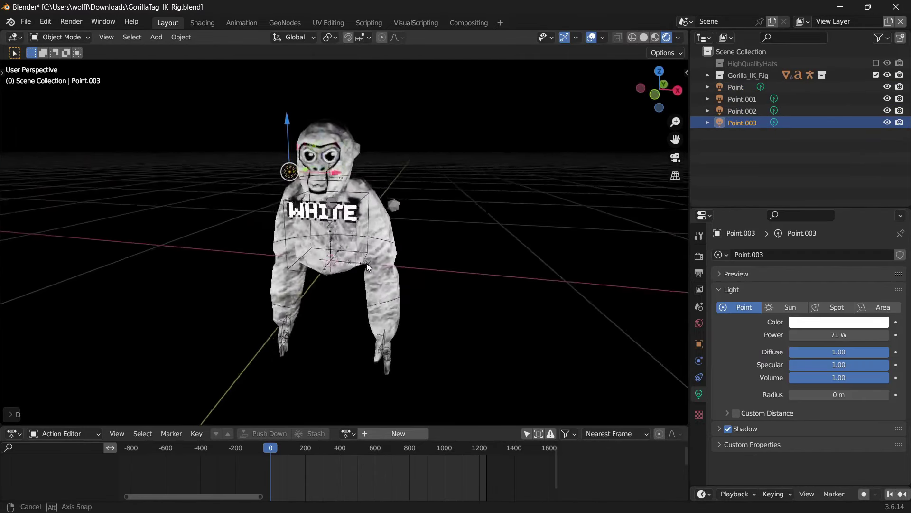
pyautogui.scroll(4, 489, 219)
pyautogui.scroll(-4, 422, 246)
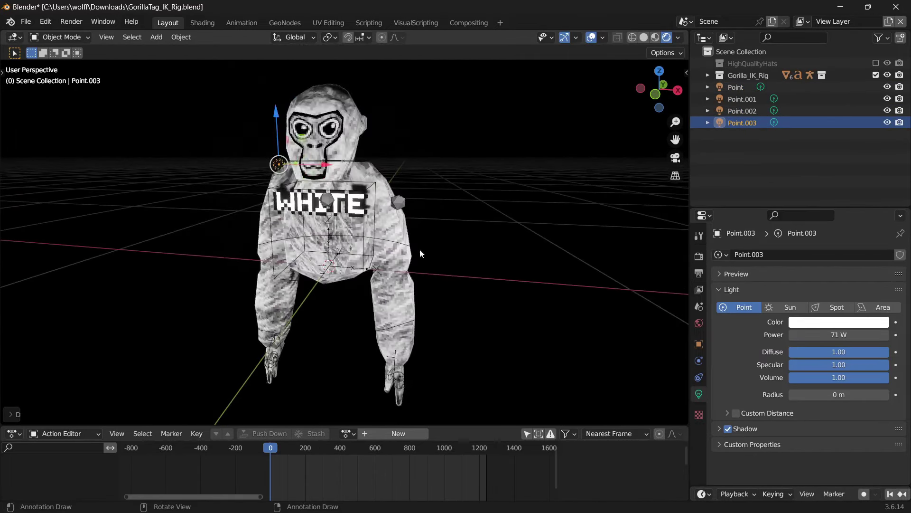
# Set the PrimaryColor of the gorilla model's Primary_ColorFur material to red.
pyautogui.click(411, 247)
pyautogui.click(699, 443)
pyautogui.scroll(-1, 769, 408)
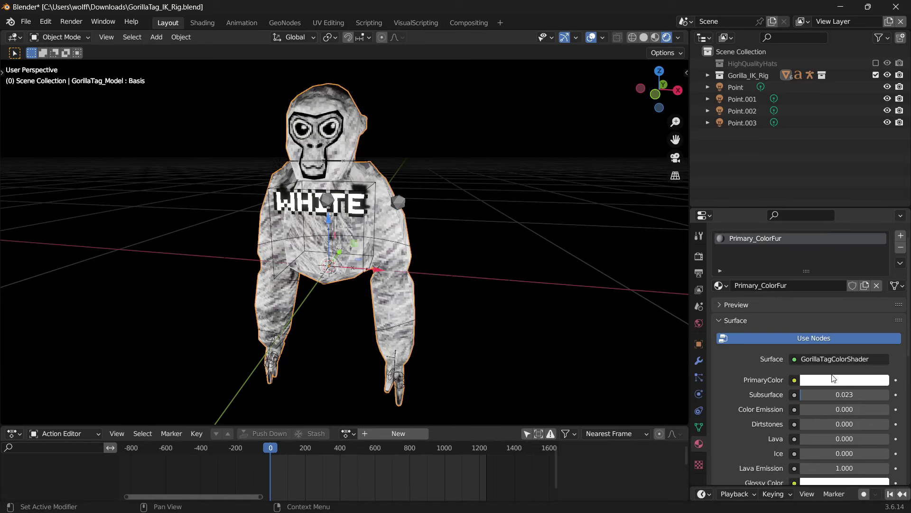
pyautogui.click(843, 380)
pyautogui.moveTo(835, 340); pyautogui.dragTo(908, 340)
pyautogui.moveTo(228, 298); pyautogui.dragTo(196, 311, button='middle')
pyautogui.moveTo(373, 287); pyautogui.dragTo(404, 283, button='middle')
# Try a Glossy Strength of 0.2 on the Primary_ColorFur material.
pyautogui.scroll(-6, 740, 391)
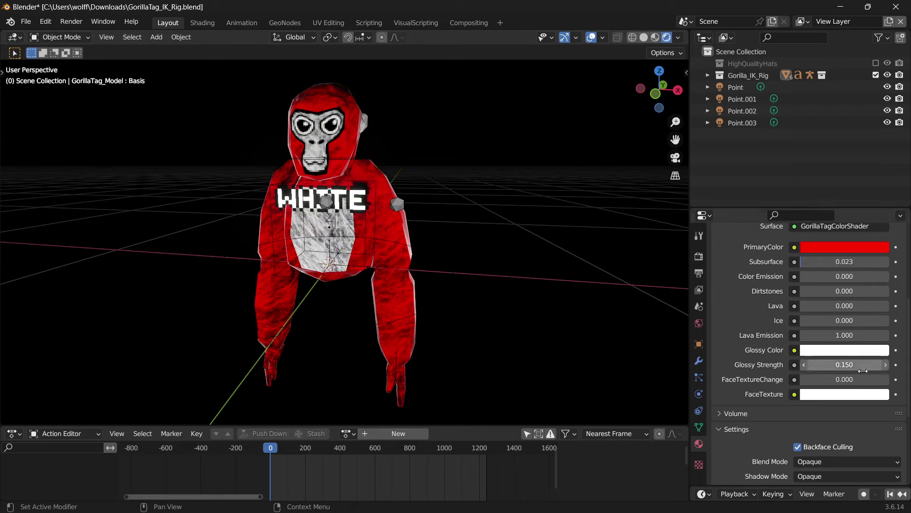
pyautogui.click(826, 365)
pyautogui.write('0.2')
pyautogui.press('Return')
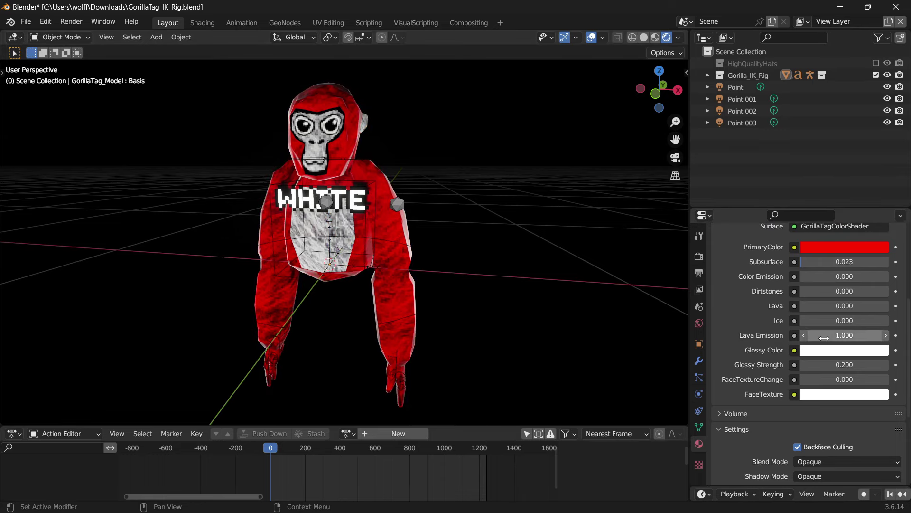
pyautogui.hotkey('ctrl', 'z')
# Increase the power of the Point.001 light.
pyautogui.moveTo(481, 354)
pyautogui.mouseDown(button='middle')
pyautogui.moveTo(426, 268)
pyautogui.moveTo(377, 292)
pyautogui.mouseUp(button='middle')
pyautogui.click(774, 124)
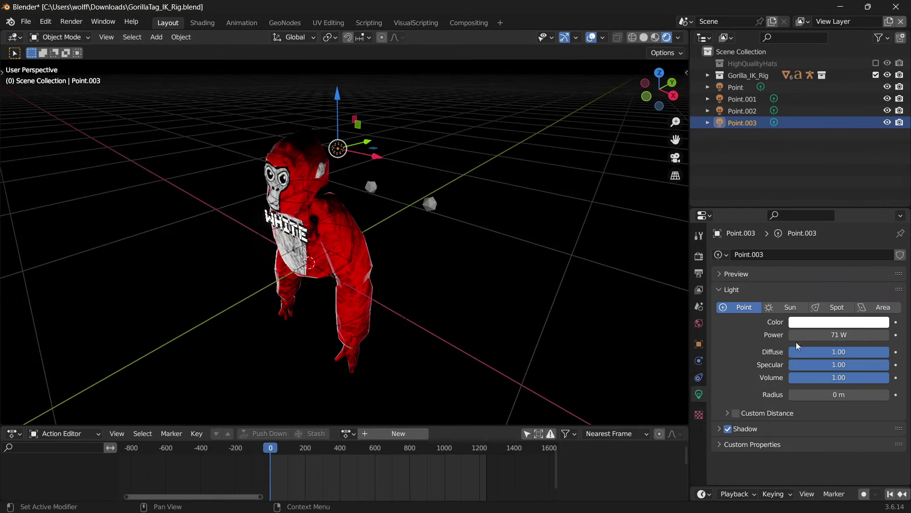
pyautogui.click(743, 98)
pyautogui.moveTo(684, 327); pyautogui.dragTo(667, 345, button='middle')
pyautogui.moveTo(827, 335); pyautogui.dragTo(883, 336)
pyautogui.moveTo(479, 276); pyautogui.dragTo(530, 274, button='middle')
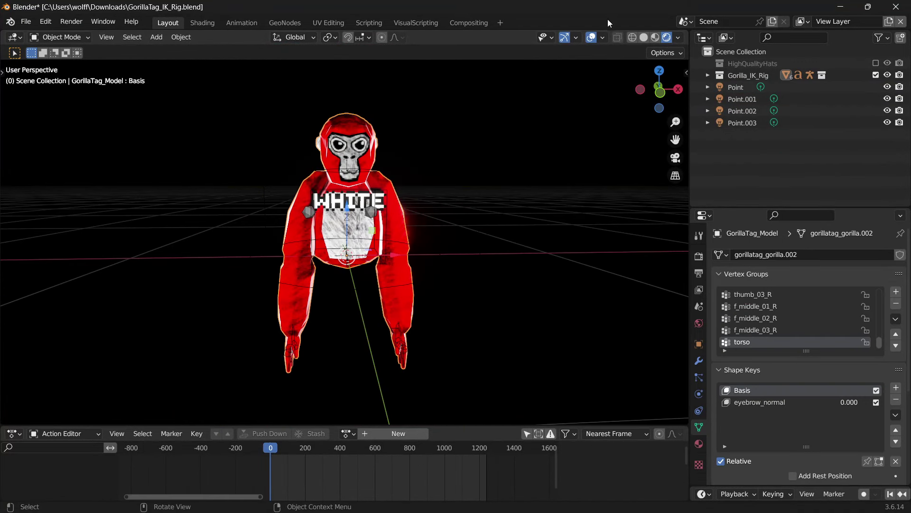
# Switch to Material Preview shading and set the fur material's Glossy Color to blue with hue 0.666 and full saturation.
pyautogui.click(655, 38)
pyautogui.scroll(1, 580, 238)
pyautogui.click(699, 444)
pyautogui.scroll(-3, 828, 403)
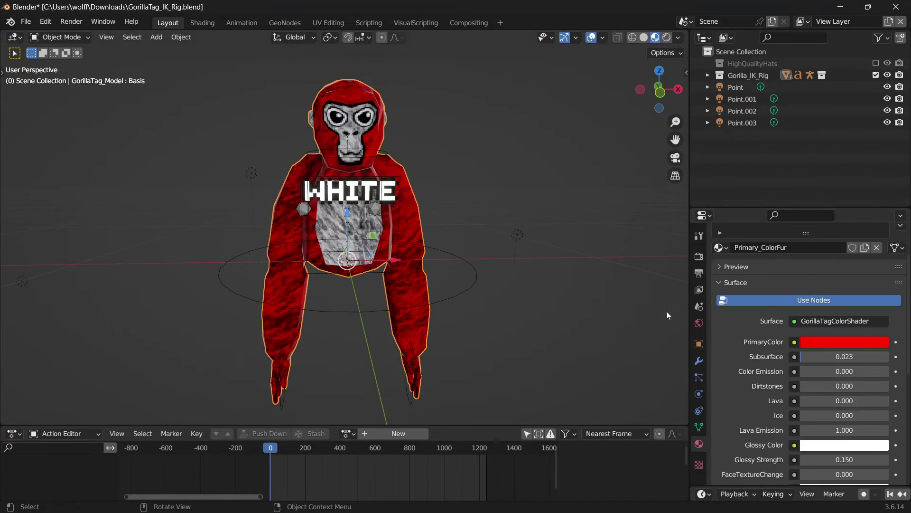
pyautogui.moveTo(452, 167); pyautogui.dragTo(413, 224, button='middle')
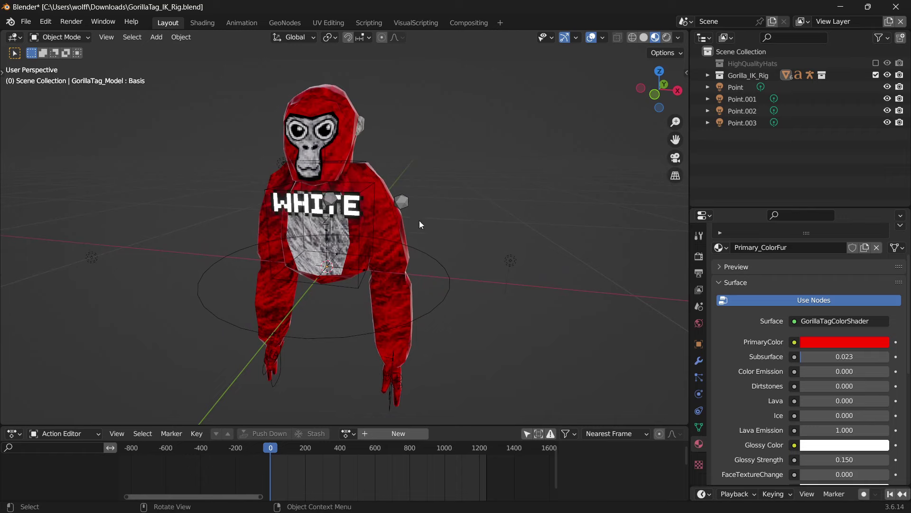
pyautogui.scroll(-4, 834, 361)
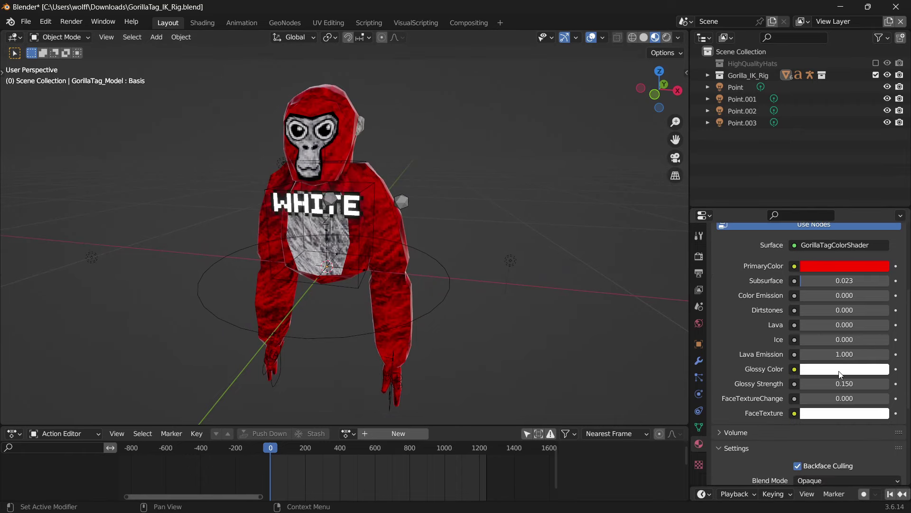
pyautogui.click(834, 369)
pyautogui.click(866, 219)
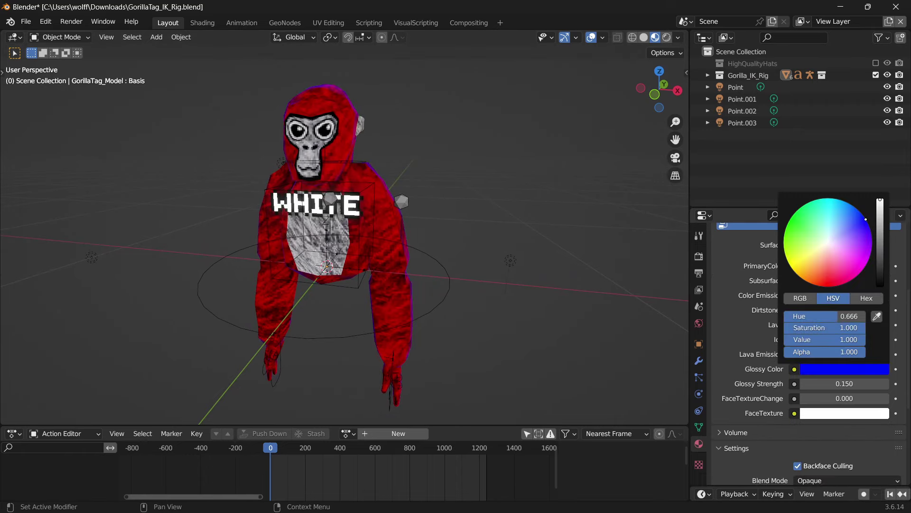
# Return to Rendered shading and vary the fur's Glossy Color, settling on saturated blue.
pyautogui.click(667, 37)
pyautogui.moveTo(556, 161)
pyautogui.mouseDown(button='middle')
pyautogui.moveTo(568, 164)
pyautogui.moveTo(556, 167)
pyautogui.mouseUp(button='middle')
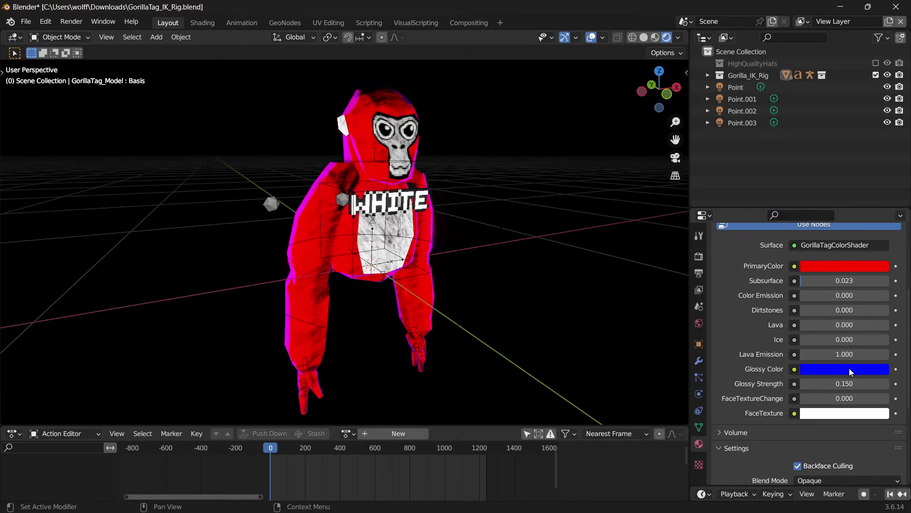
pyautogui.click(849, 367)
pyautogui.moveTo(836, 244); pyautogui.dragTo(866, 220)
pyautogui.moveTo(433, 303)
pyautogui.mouseDown(button='middle')
pyautogui.moveTo(236, 279)
pyautogui.moveTo(425, 290)
pyautogui.mouseUp(button='middle')
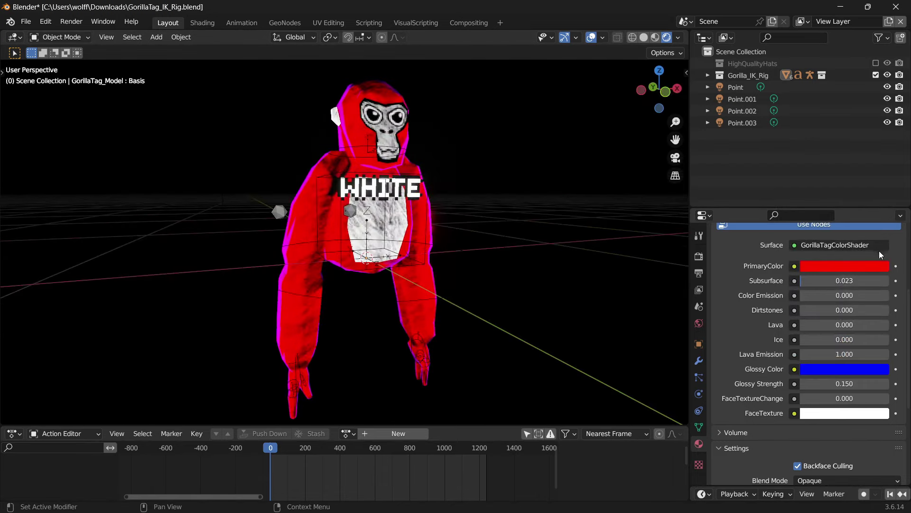
# Desaturate the fur's PrimaryColor to a softer red and its Glossy Color to a lighter violet-blue, and inspect the gorilla up close.
pyautogui.click(867, 263)
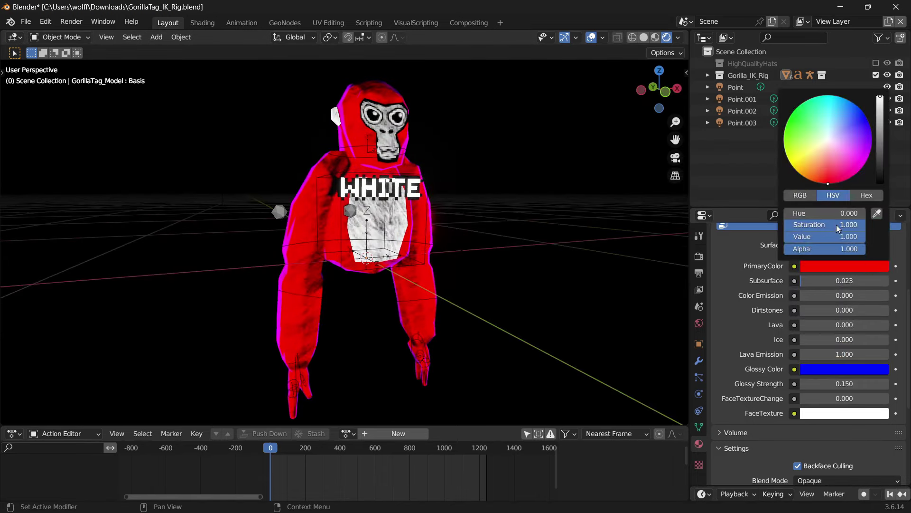
pyautogui.moveTo(836, 223); pyautogui.dragTo(825, 223)
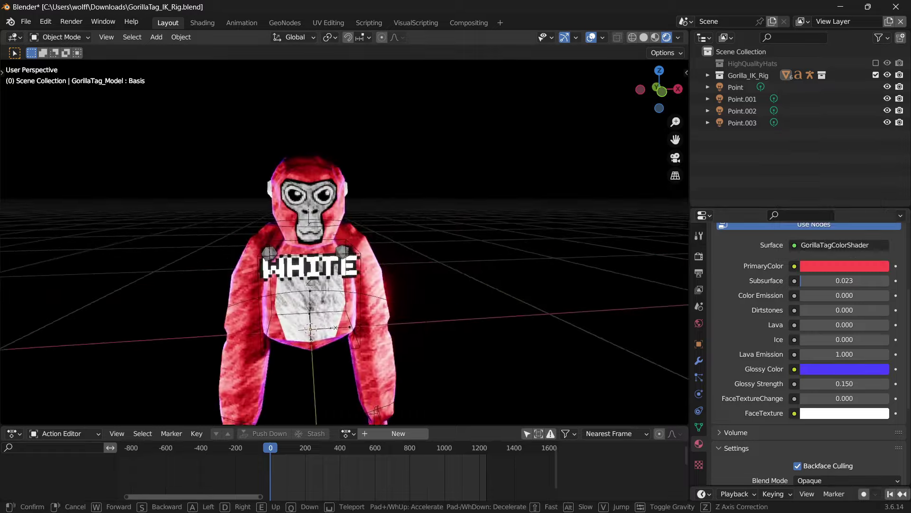
pyautogui.press('w')
pyautogui.press('d')
pyautogui.press('a')
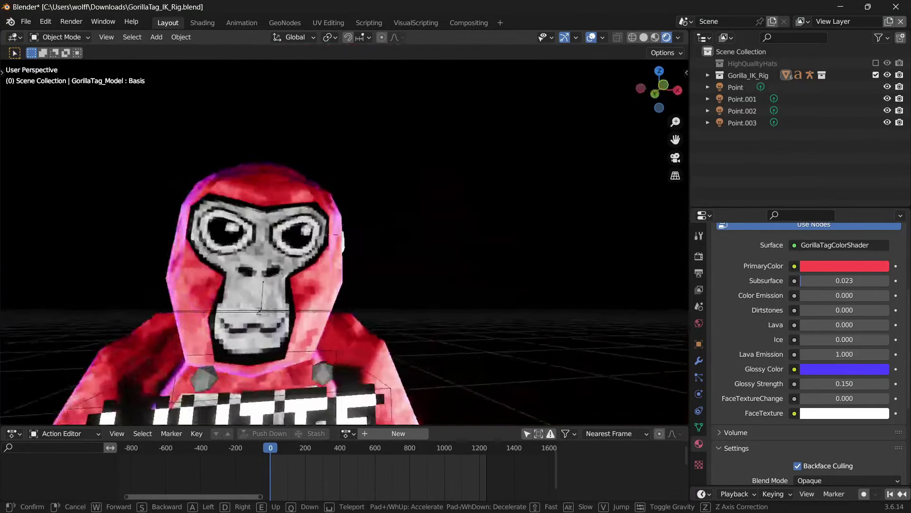
pyautogui.press('Escape')
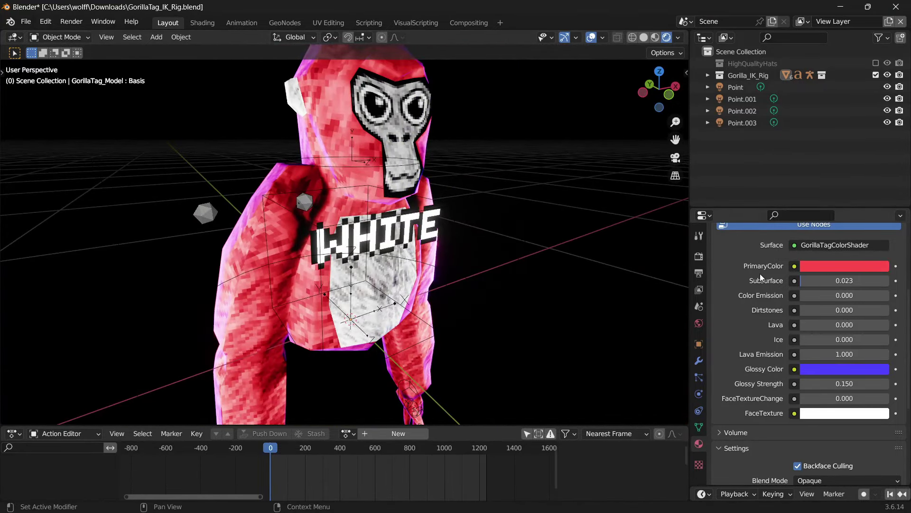
pyautogui.hotkey('shift', '`')
pyautogui.press('w')
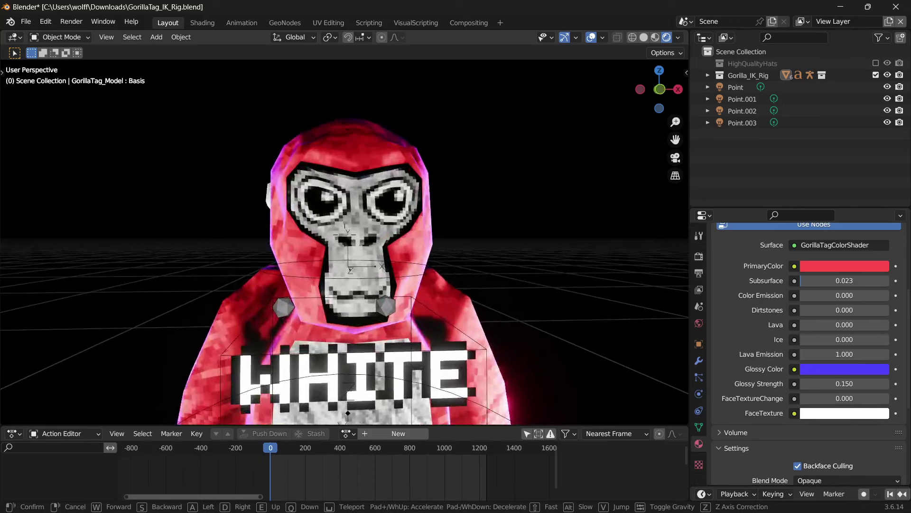
pyautogui.press('Escape')
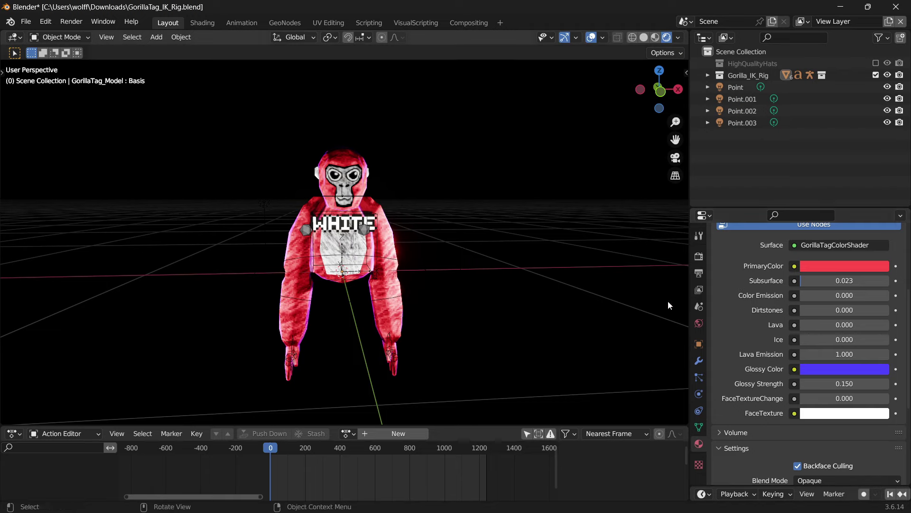
# Import HEART GLASSES.fbx from the Gorilla.Tag.Hats folder on the Desktop.
pyautogui.click(26, 21)
pyautogui.moveTo(67, 185)
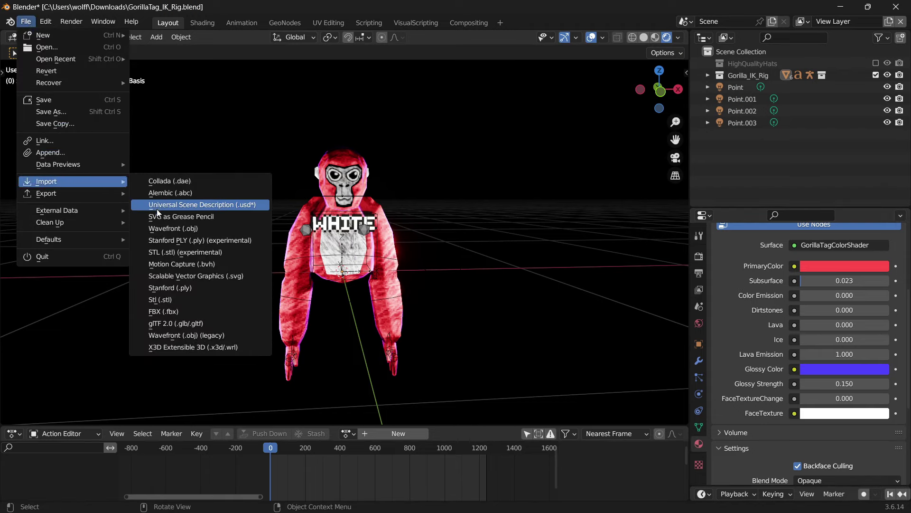
pyautogui.click(170, 312)
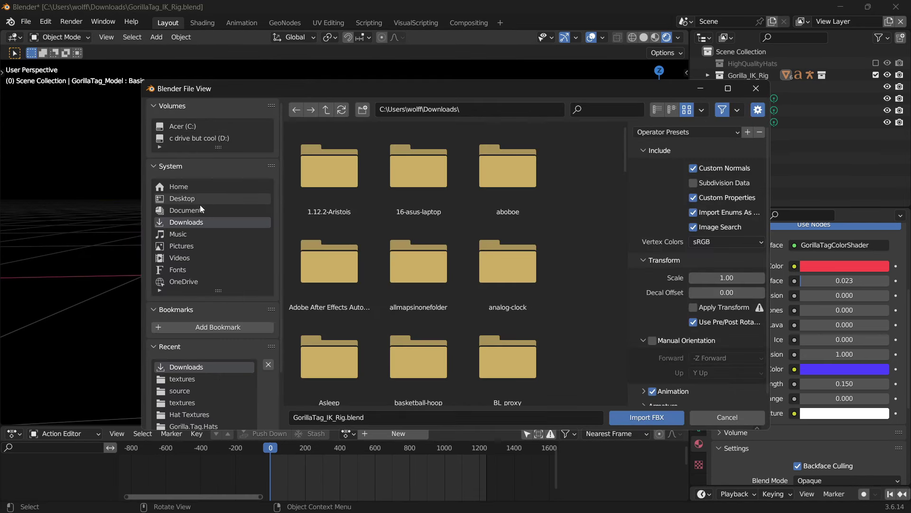
pyautogui.click(188, 200)
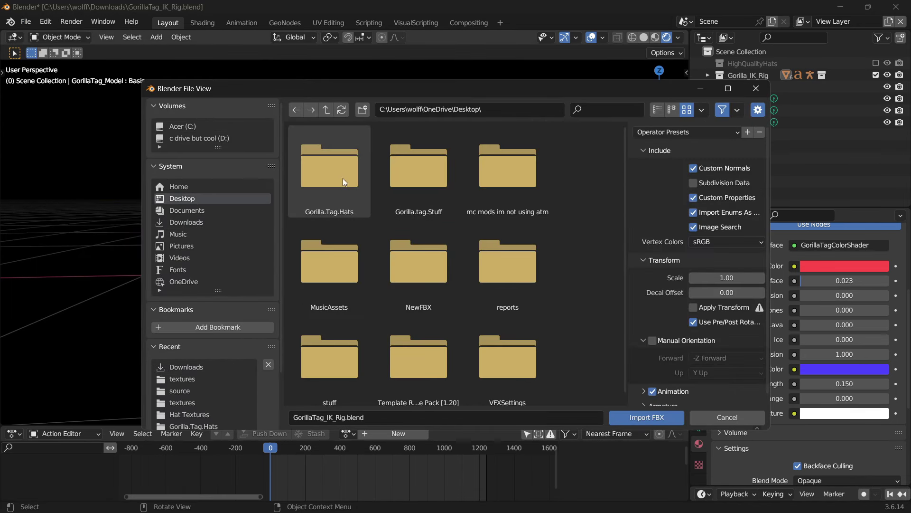
pyautogui.doubleClick(326, 177)
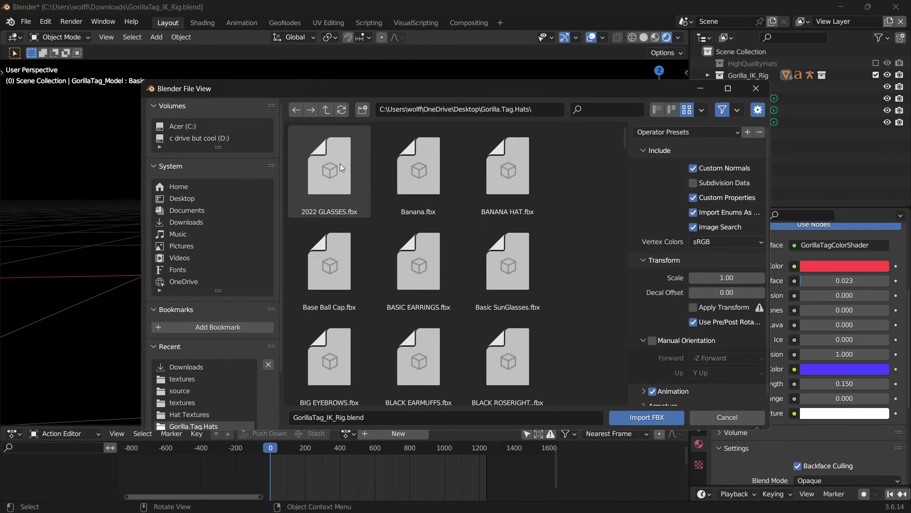
pyautogui.scroll(-5, 589, 175)
pyautogui.moveTo(623, 174); pyautogui.dragTo(627, 278)
pyautogui.scroll(5, 418, 309)
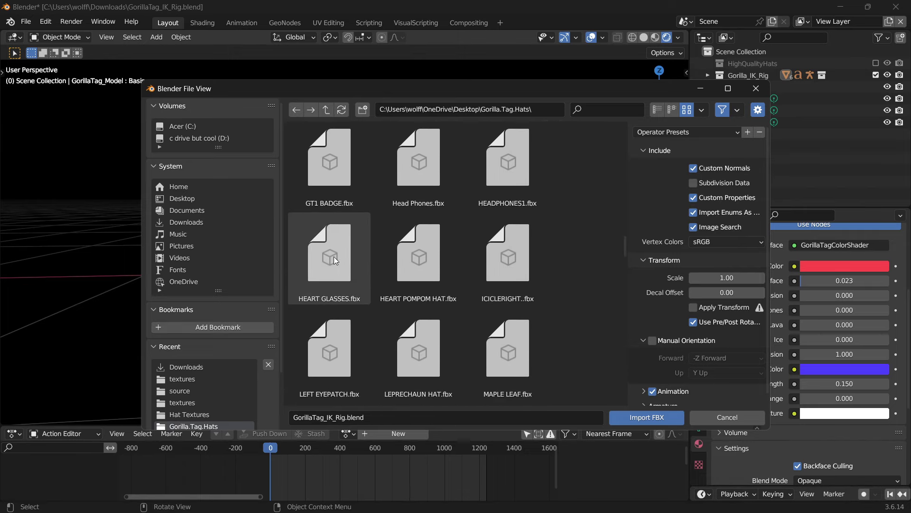
pyautogui.doubleClick(335, 256)
# Switch the viewport to Material Preview shading and shade the heart glasses flat.
pyautogui.moveTo(358, 259); pyautogui.dragTo(477, 264, button='middle')
pyautogui.click(655, 38)
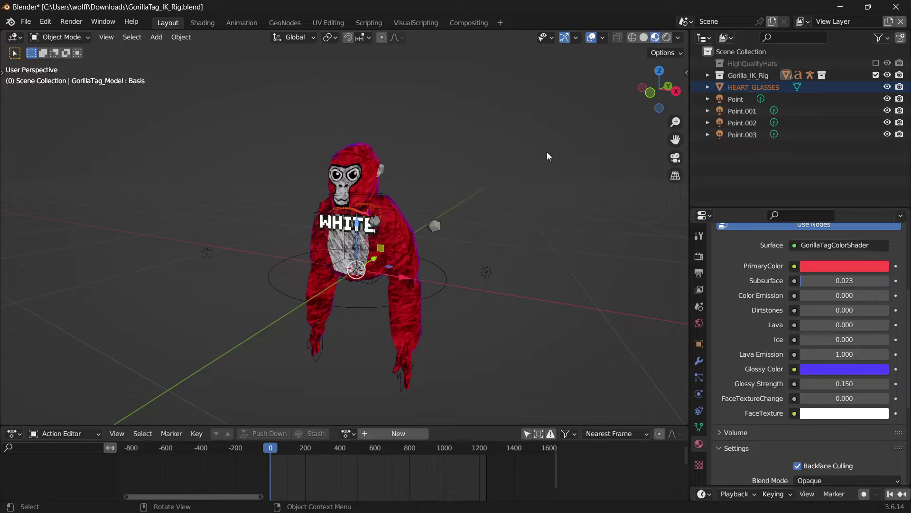
pyautogui.scroll(3, 547, 152)
pyautogui.moveTo(567, 148); pyautogui.dragTo(485, 163, button='middle')
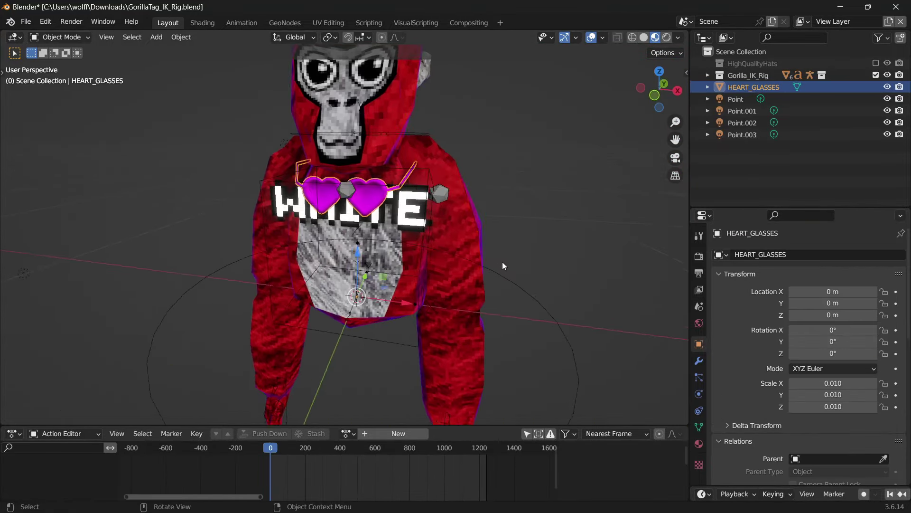
pyautogui.moveTo(502, 261); pyautogui.dragTo(546, 267, button='middle')
pyautogui.scroll(4, 521, 211)
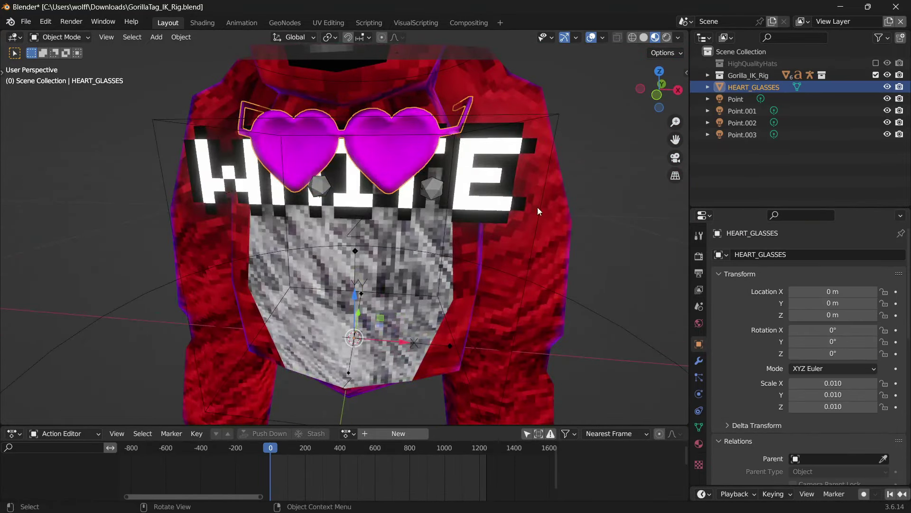
pyautogui.moveTo(675, 139); pyautogui.dragTo(676, 225)
pyautogui.moveTo(404, 187); pyautogui.dragTo(405, 187, button='middle')
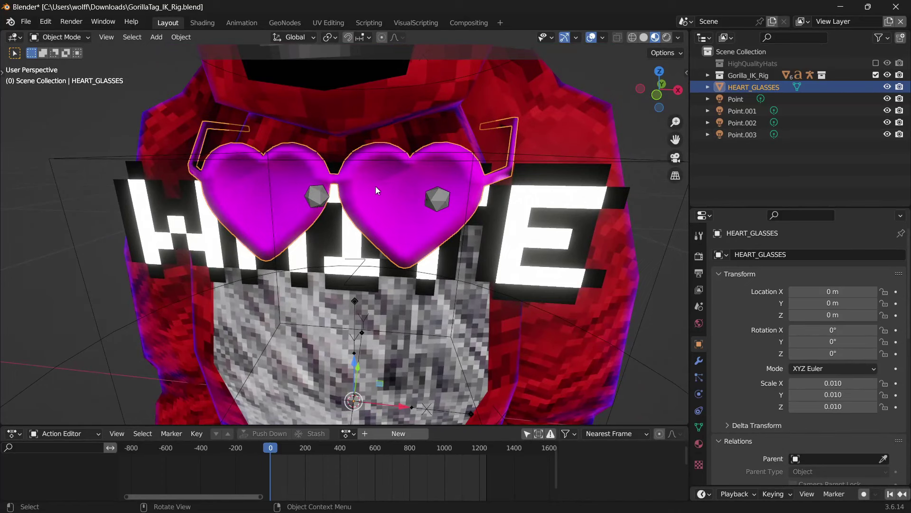
pyautogui.rightClick(362, 229)
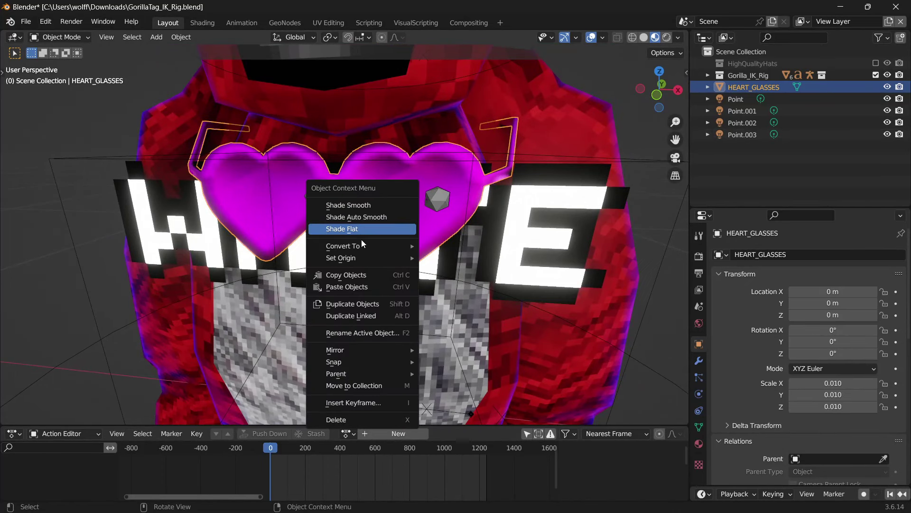
pyautogui.click(364, 229)
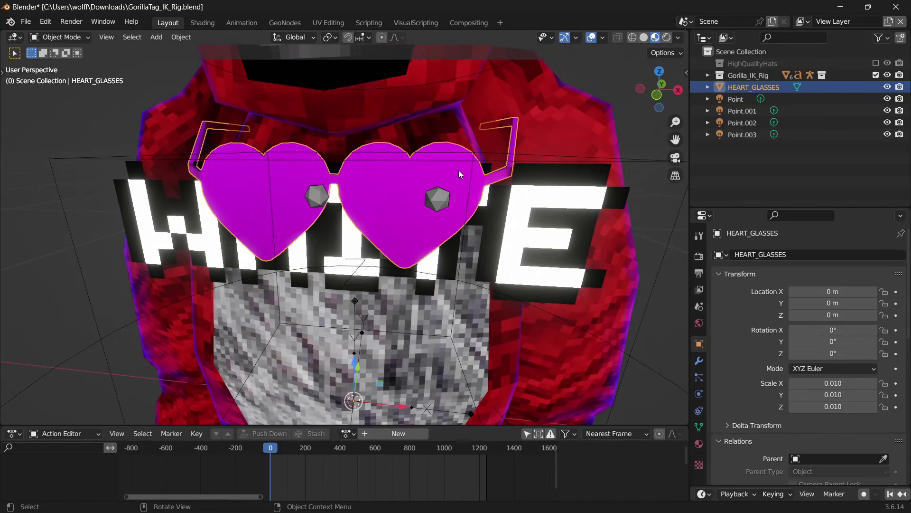
# Try rotating the heart glasses 90° about the Z axis and undo the rotation.
pyautogui.scroll(-6, 495, 216)
pyautogui.moveTo(497, 218); pyautogui.dragTo(456, 232, button='middle')
pyautogui.press('r')
pyautogui.press('z')
pyautogui.press('9')
pyautogui.press('0')
pyautogui.press('Return')
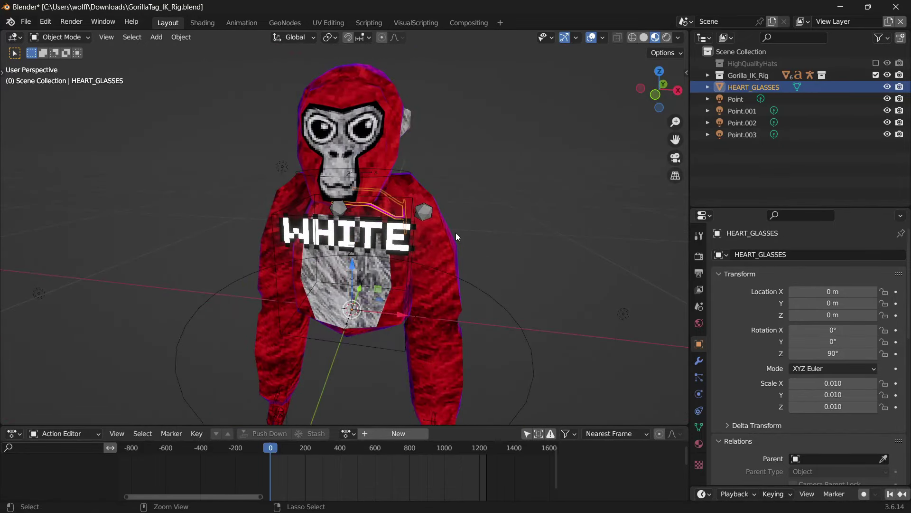
pyautogui.hotkey('ctrl', 'z')
pyautogui.rightClick(361, 219)
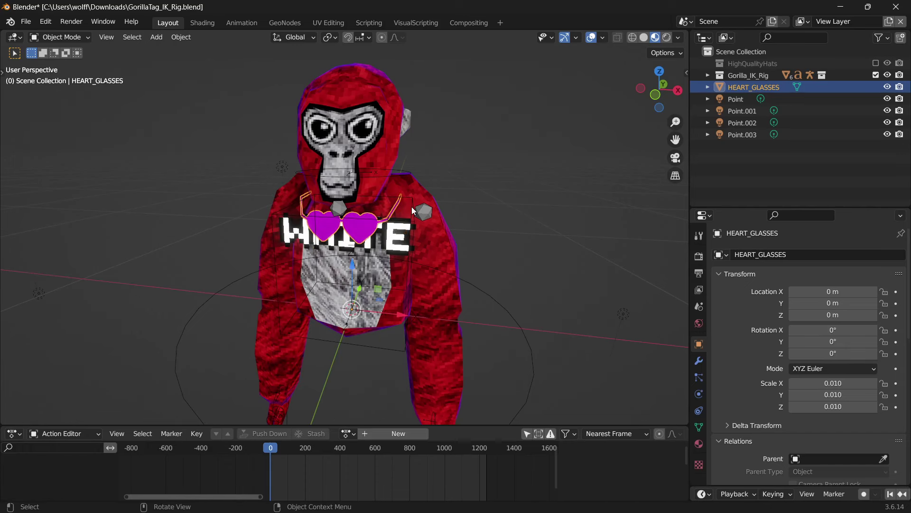
# Using a right orthographic view, raise the heart glasses about 0.202 m along Z onto the gorilla's eyes.
pyautogui.moveTo(430, 211); pyautogui.dragTo(649, 171, button='middle')
pyautogui.press('KP_3')
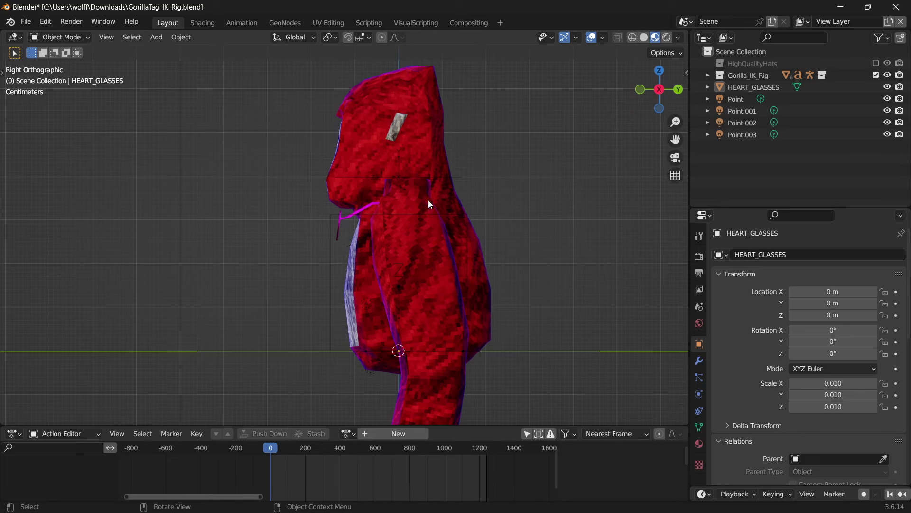
pyautogui.click(340, 229)
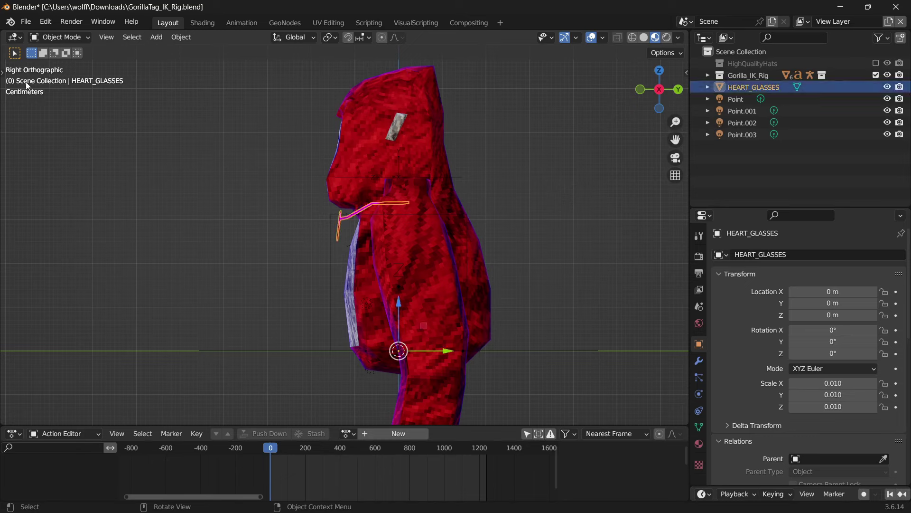
pyautogui.click(3, 72)
pyautogui.moveTo(399, 310); pyautogui.dragTo(343, 216)
pyautogui.click(641, 89)
pyautogui.moveTo(343, 216); pyautogui.dragTo(380, 210, button='middle')
pyautogui.moveTo(391, 261); pyautogui.dragTo(676, 452, button='middle')
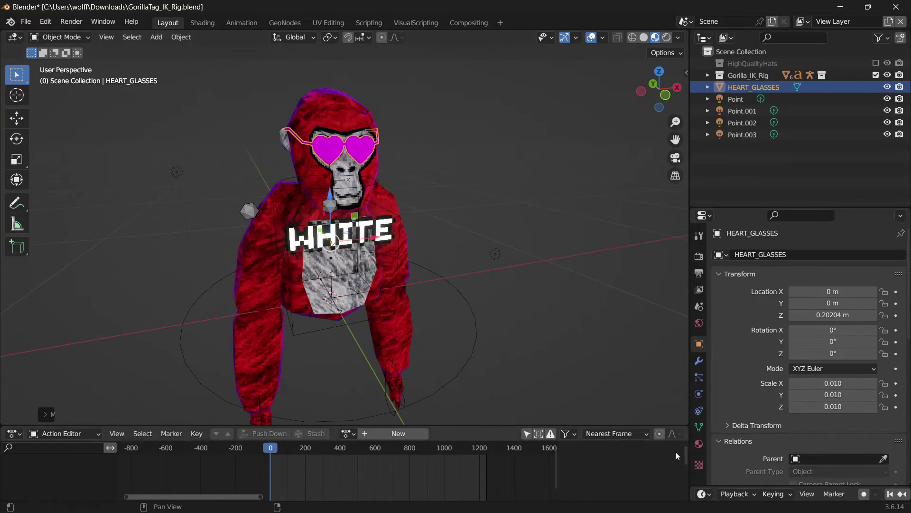
# Assign an Image Texture to the Base Color of the heart glasses' hatlas material.
pyautogui.click(700, 445)
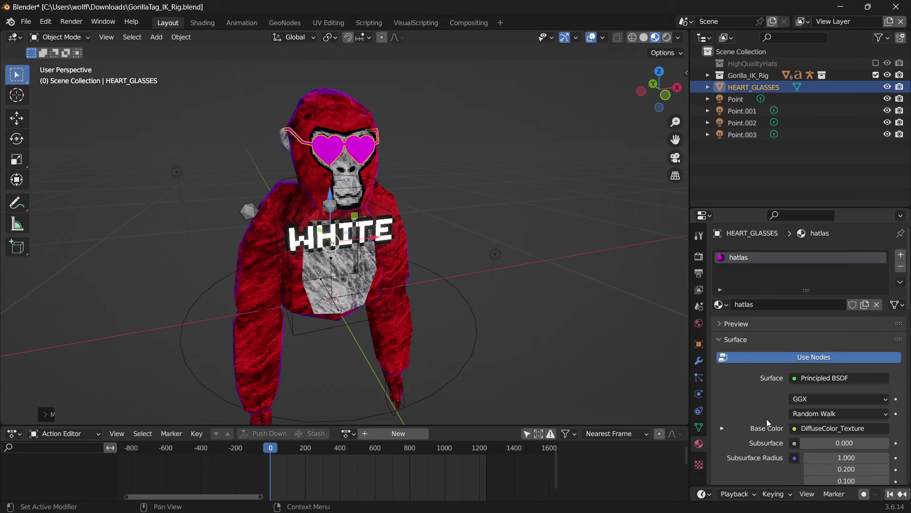
pyautogui.click(794, 428)
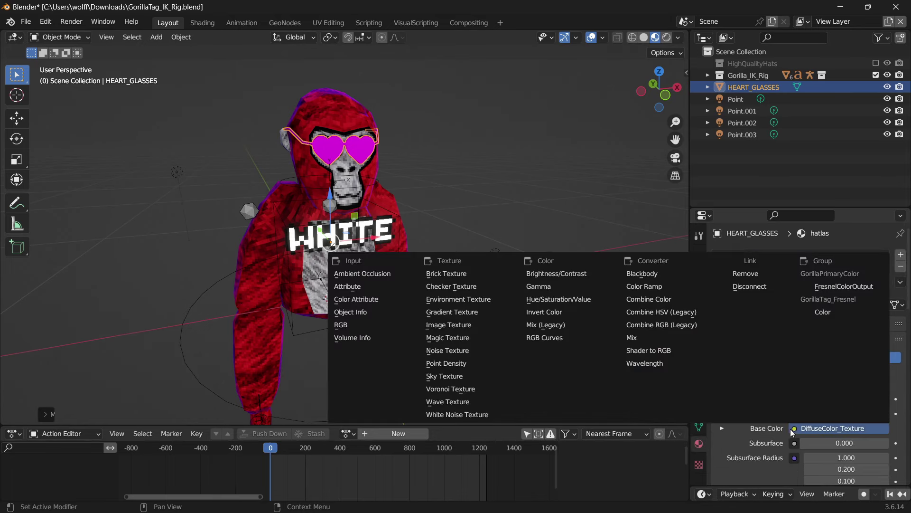
pyautogui.click(458, 323)
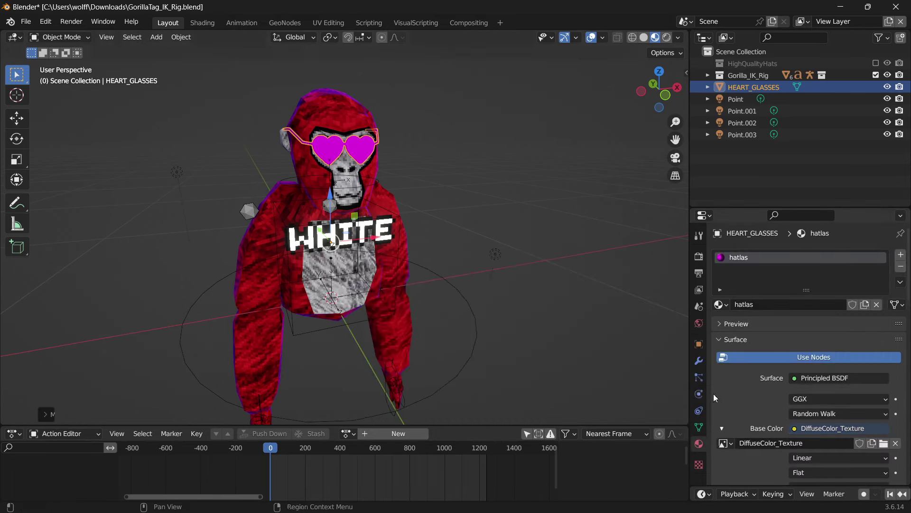
# Load hatlas.png from the Hat Textures folder inside Cosmetics as the glasses' Base Color image.
pyautogui.click(884, 443)
pyautogui.click(188, 199)
pyautogui.click(363, 169)
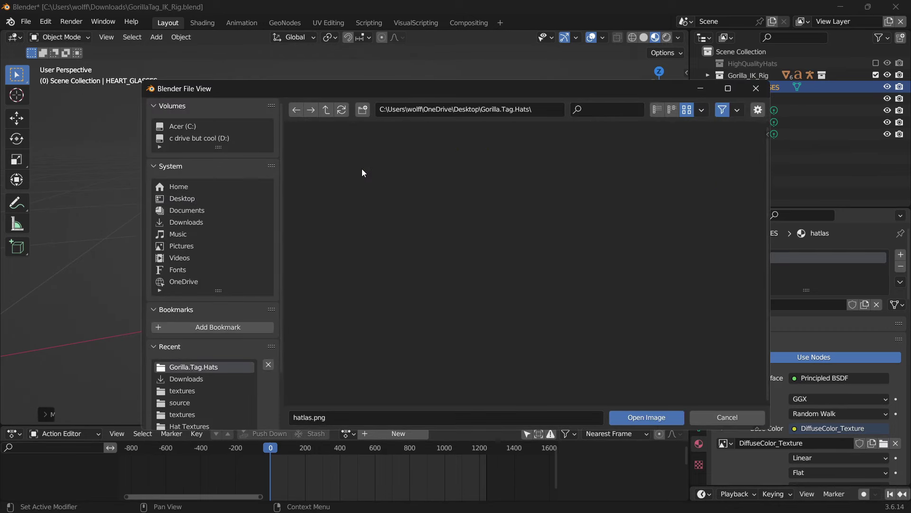
pyautogui.click(295, 111)
pyautogui.click(737, 416)
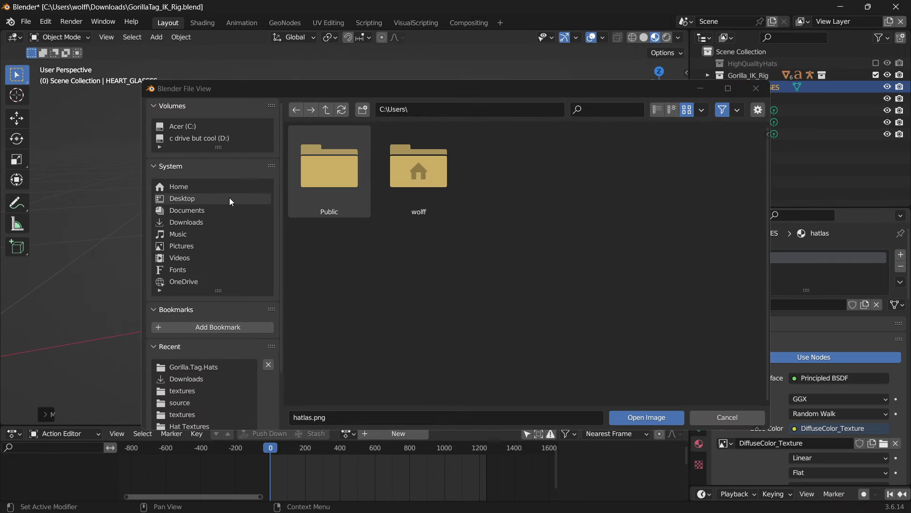
pyautogui.click(230, 197)
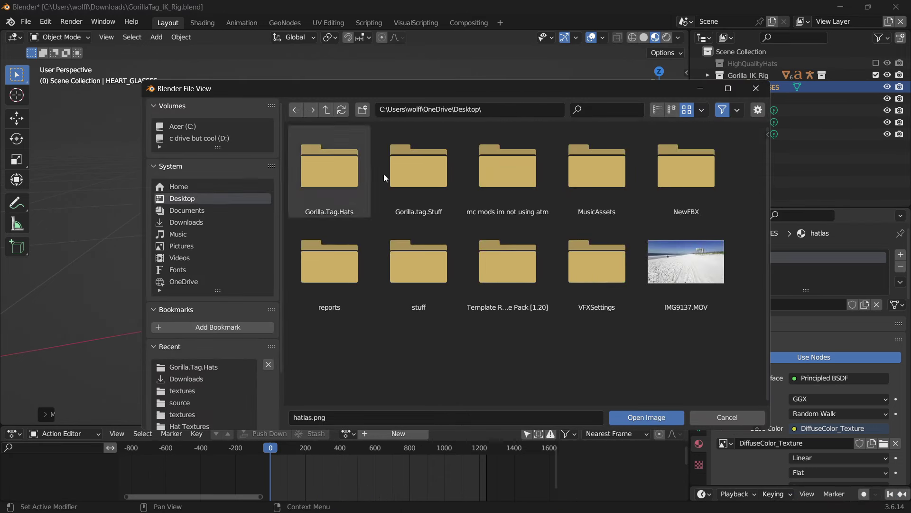
pyautogui.click(351, 166)
pyautogui.click(504, 193)
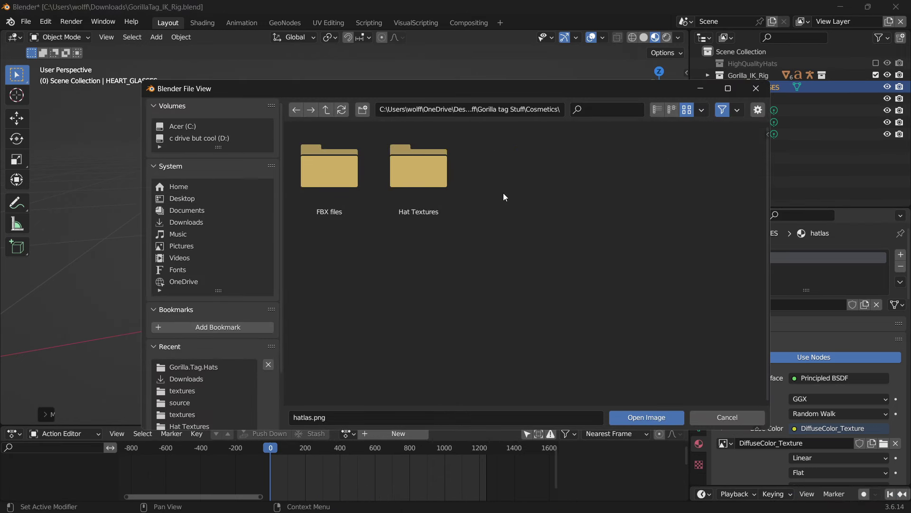
pyautogui.doubleClick(415, 185)
pyautogui.doubleClick(415, 181)
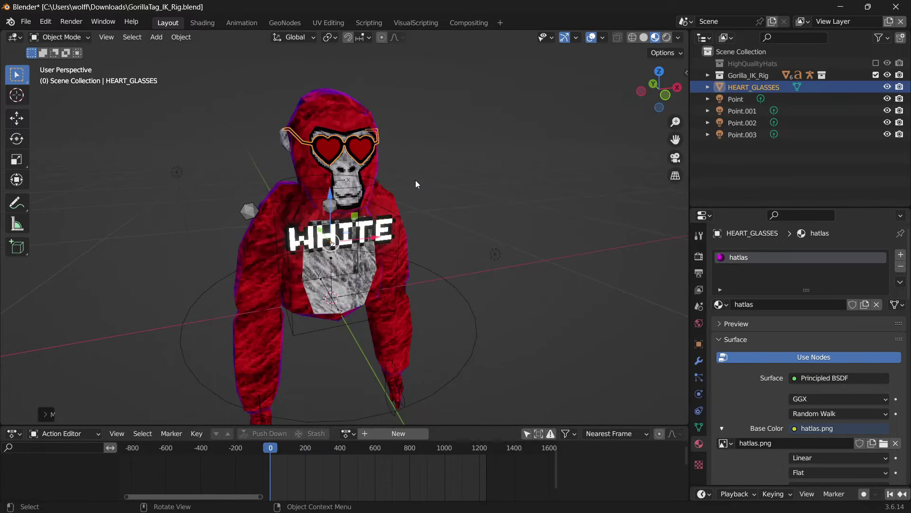
# Inspect the heart glasses up close and set their hatlas.png texture interpolation to Closest.
pyautogui.click(523, 151)
pyautogui.moveTo(524, 151); pyautogui.dragTo(397, 175, button='middle')
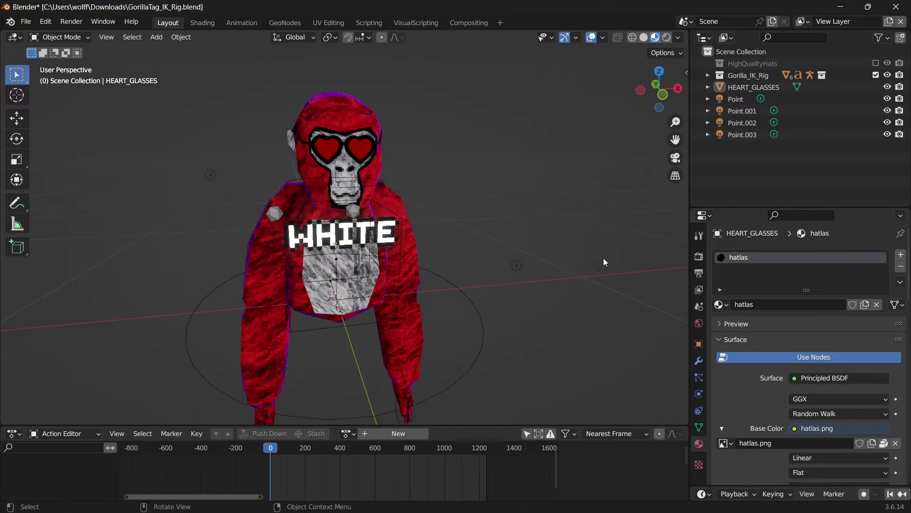
pyautogui.scroll(6, 521, 251)
pyautogui.scroll(3, 563, 181)
pyautogui.moveTo(546, 211); pyautogui.dragTo(518, 199, button='middle')
pyautogui.scroll(-4, 818, 382)
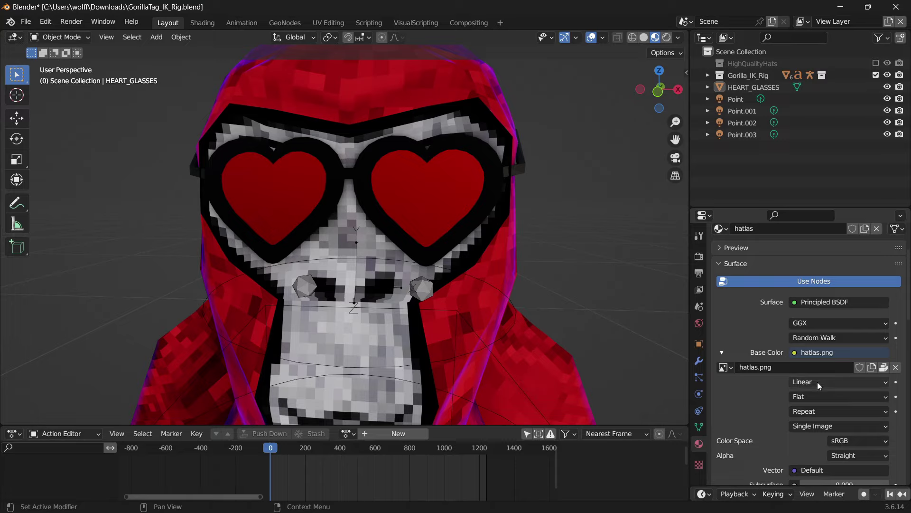
pyautogui.moveTo(338, 205); pyautogui.dragTo(480, 219, button='middle')
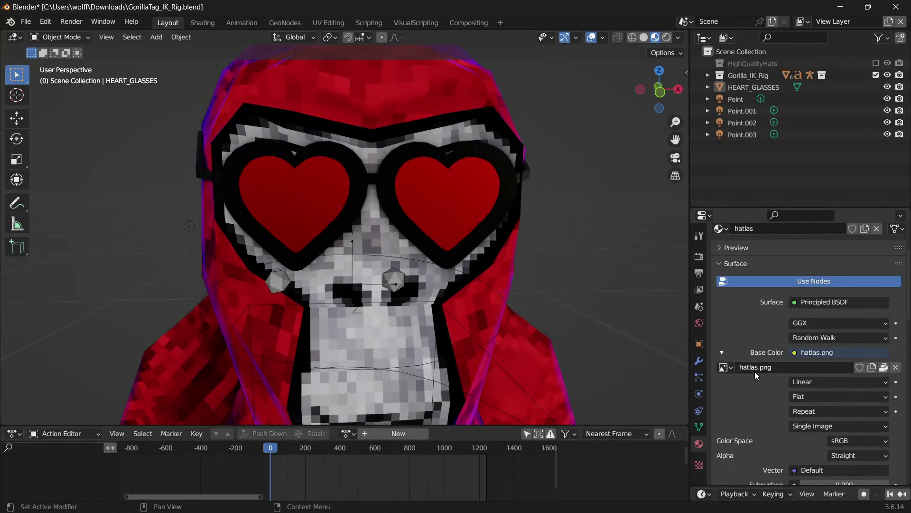
pyautogui.click(796, 385)
pyautogui.click(812, 407)
# Inspect the top hat's blurry band up close and set its hatlas.png texture interpolation to Closest.
pyautogui.scroll(5, 462, 260)
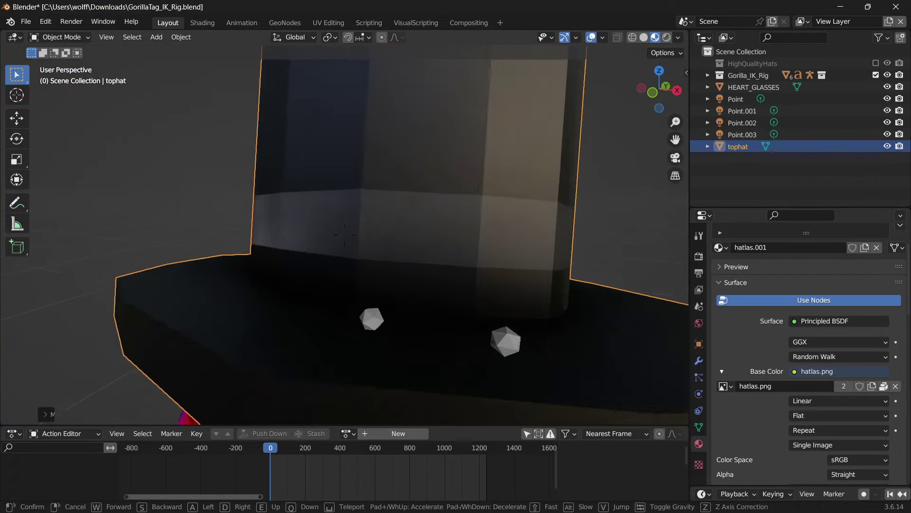
pyautogui.press('a')
pyautogui.press('s')
pyautogui.press('d')
pyautogui.press('w')
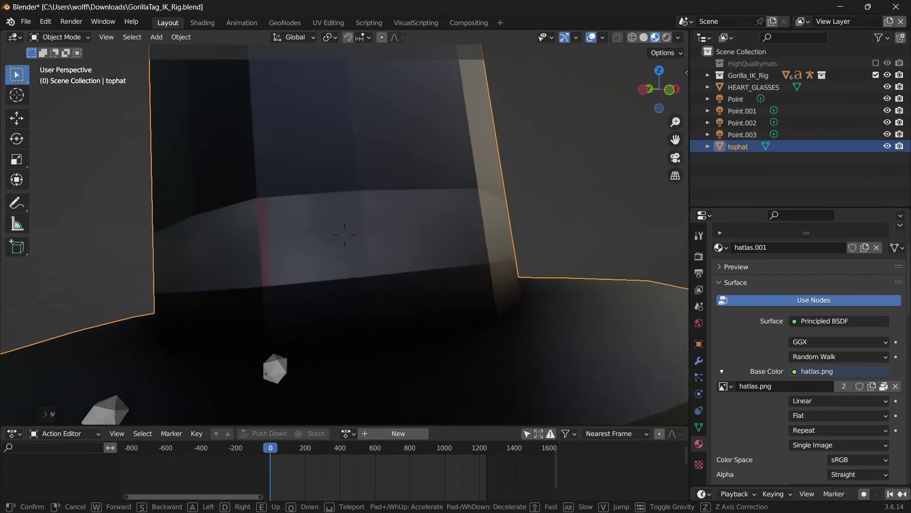
pyautogui.press('s')
pyautogui.press('d')
pyautogui.press('a')
pyautogui.press('w')
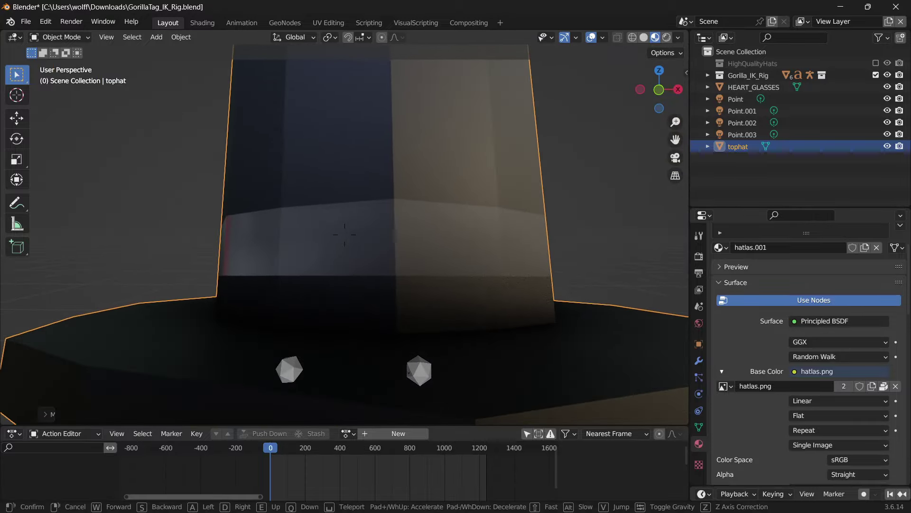
pyautogui.click(344, 235)
pyautogui.click(821, 400)
pyautogui.click(823, 425)
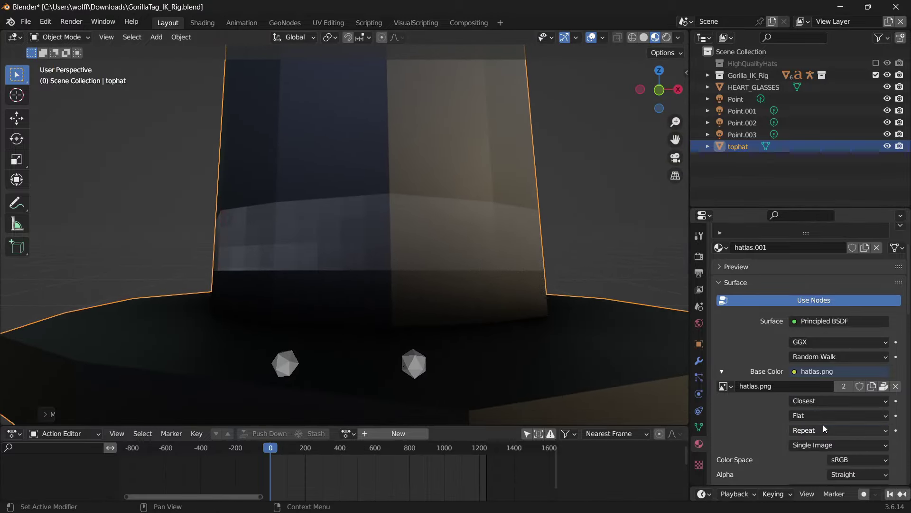
# Compare Linear, Cubic and Smart interpolation on the top hat's texture, return it to Closest, and view the whole hat.
pyautogui.hotkey('shift', '`')
pyautogui.press('w')
pyautogui.press('Return')
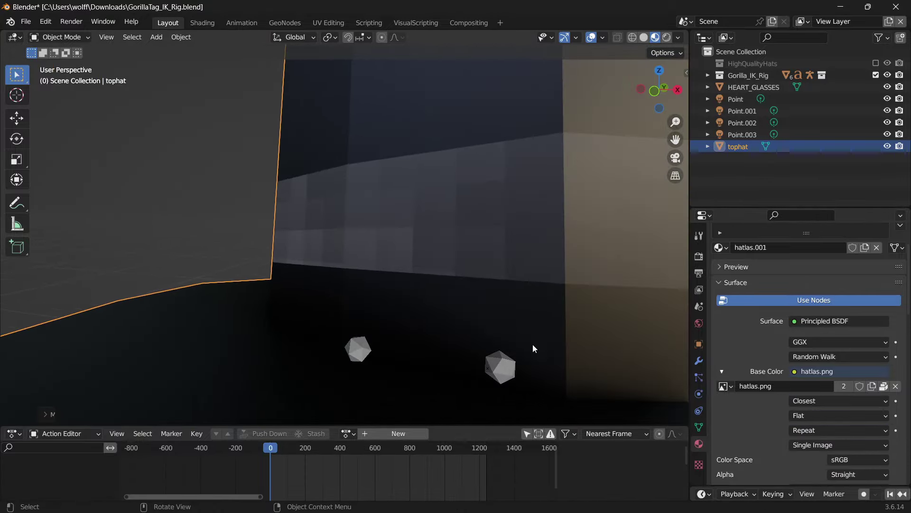
pyautogui.click(827, 402)
pyautogui.click(807, 414)
pyautogui.click(809, 403)
pyautogui.click(810, 428)
pyautogui.click(807, 405)
pyautogui.click(817, 440)
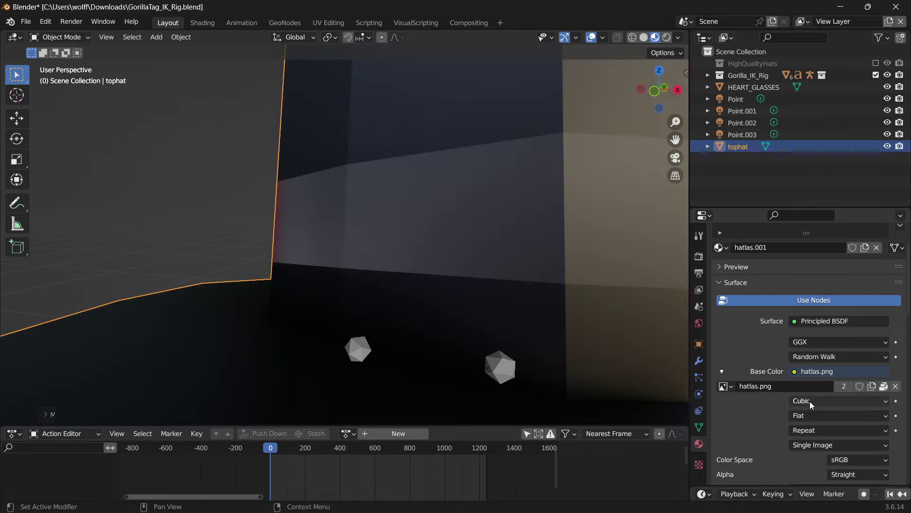
pyautogui.click(809, 401)
pyautogui.click(815, 452)
pyautogui.click(802, 400)
pyautogui.click(810, 429)
pyautogui.hotkey('shift', '`')
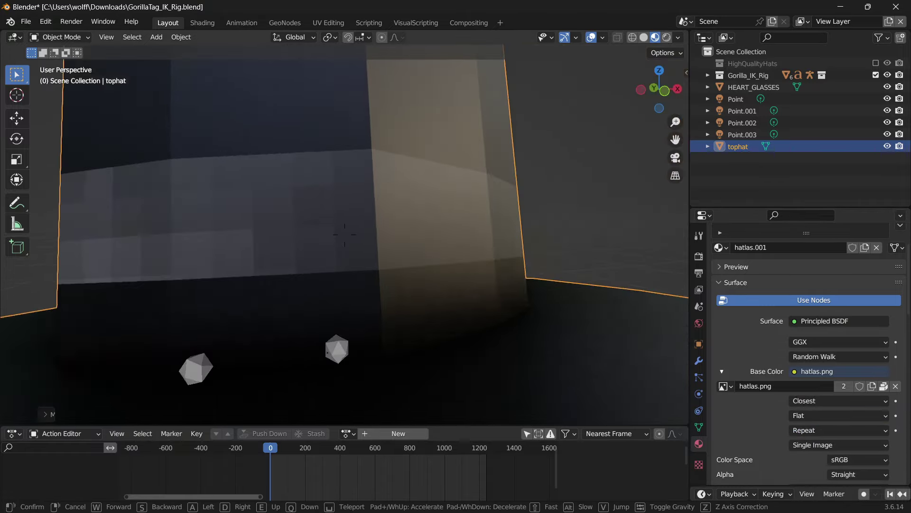
pyautogui.press('s')
pyautogui.press('w')
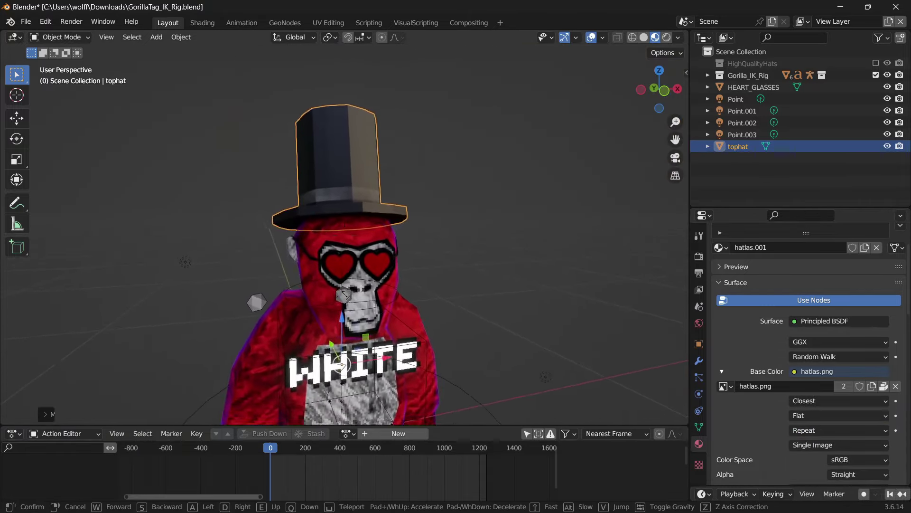
# Switch the viewport to rendered shading, clear the selection, and view the gorilla and its top hat from the front.
pyautogui.press('s')
pyautogui.click(345, 235)
pyautogui.click(667, 37)
pyautogui.click(536, 195)
pyautogui.hotkey('shift', '`')
pyautogui.press('w')
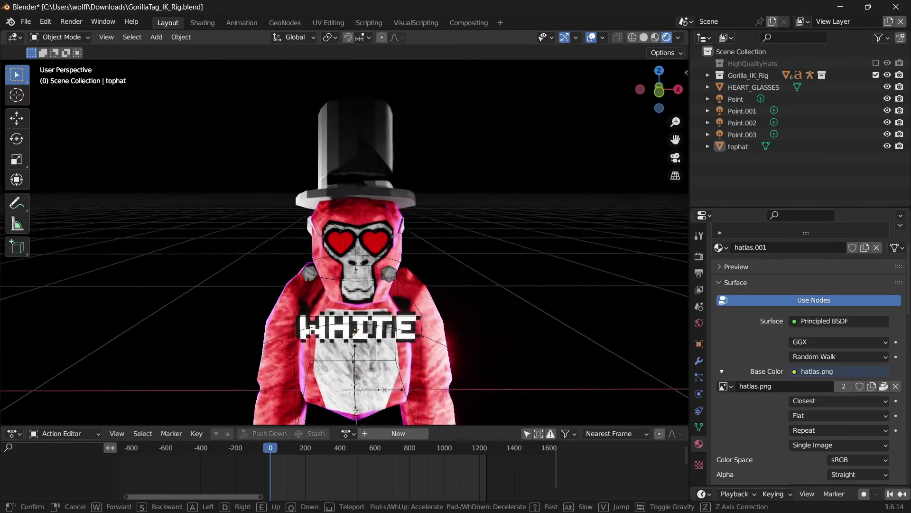
pyautogui.press('s')
pyautogui.click(345, 235)
# Set the top hat material's Metallic to 0.614 and Roughness to 0.976.
pyautogui.click(368, 235)
pyautogui.scroll(-12, 750, 389)
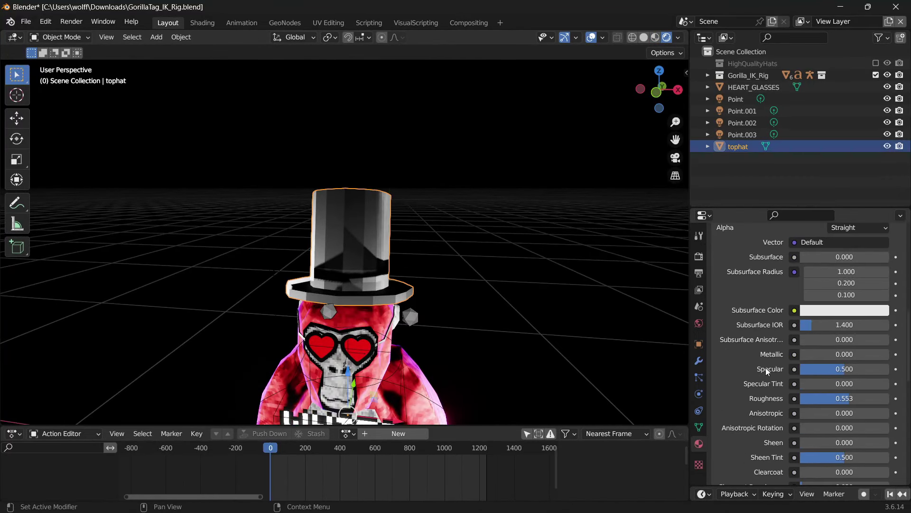
pyautogui.moveTo(845, 316); pyautogui.dragTo(855, 316)
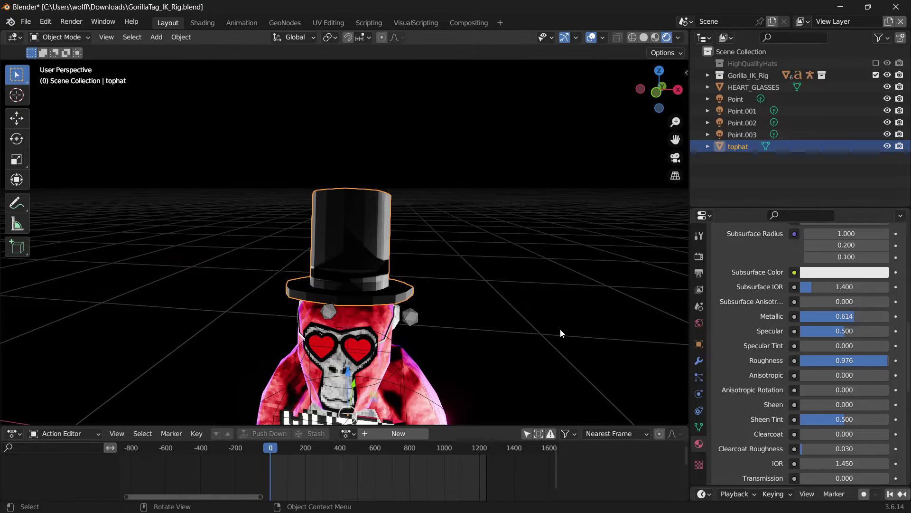
# Examine the lit gorilla with its top hat and heart glasses from several distances and angles.
pyautogui.hotkey('shift', '`')
pyautogui.press('w')
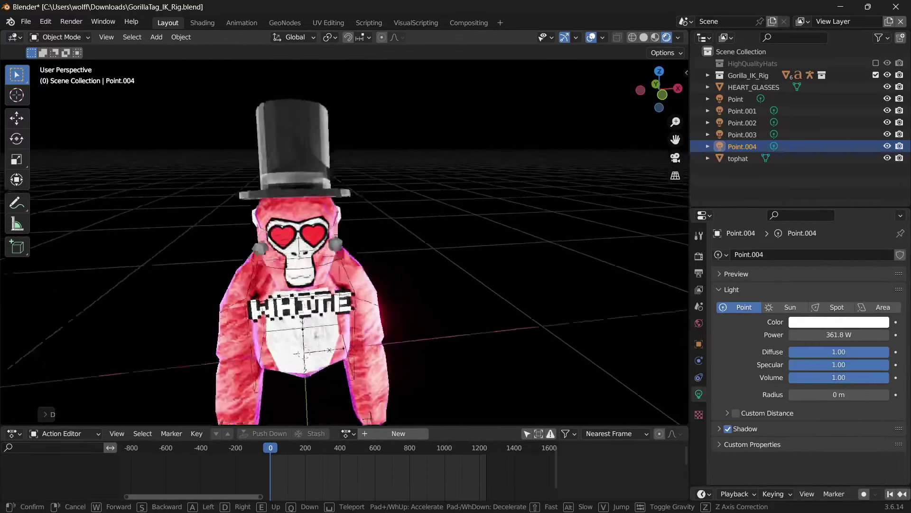
pyautogui.press('w')
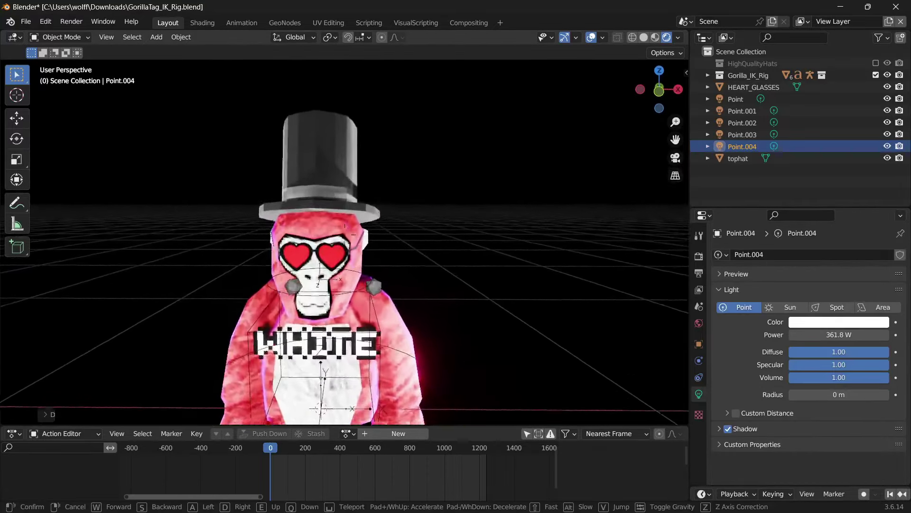
pyautogui.press('w')
pyautogui.press('a')
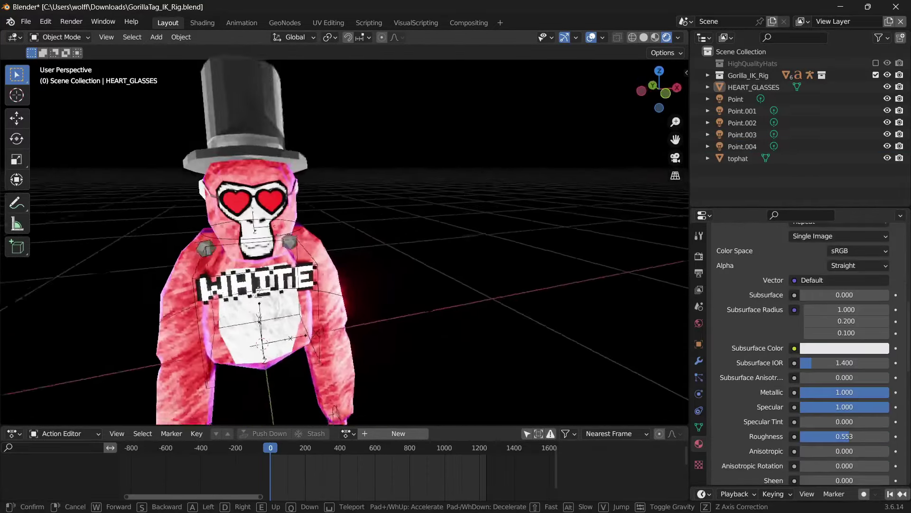
pyautogui.press('s')
pyautogui.press('w')
pyautogui.press('a')
pyautogui.press('d')
pyautogui.press('w')
pyautogui.press('a')
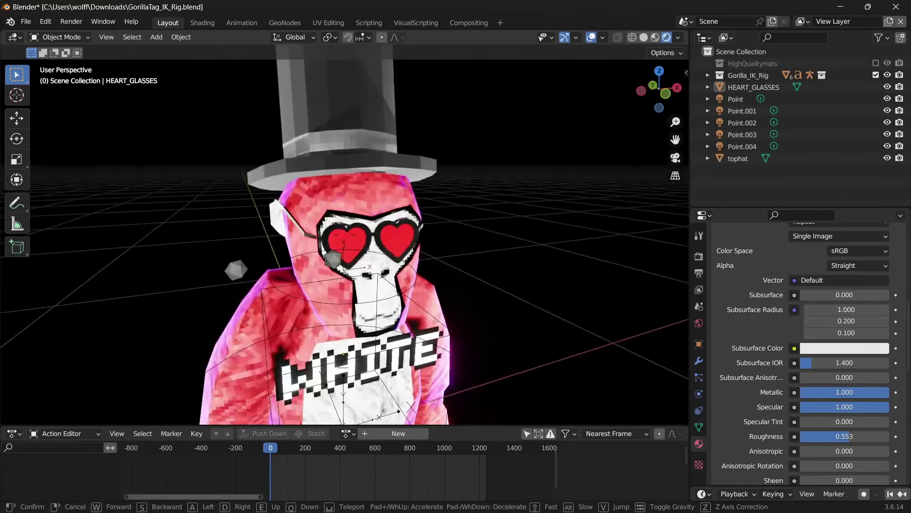
pyautogui.press('s')
pyautogui.click(540, 289)
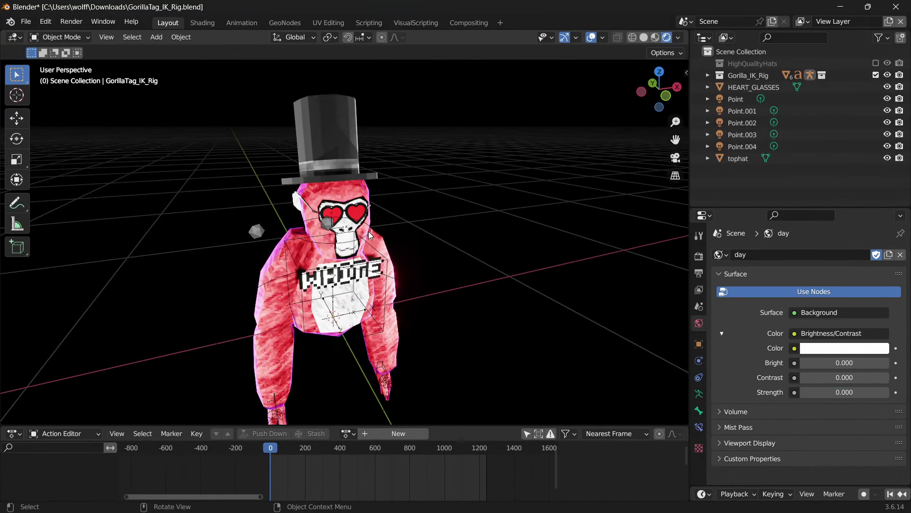
# Put the gorilla rig in Pose Mode, select its head bone and activate the Rotate tool.
pyautogui.click(369, 235)
pyautogui.click(57, 37)
pyautogui.click(61, 78)
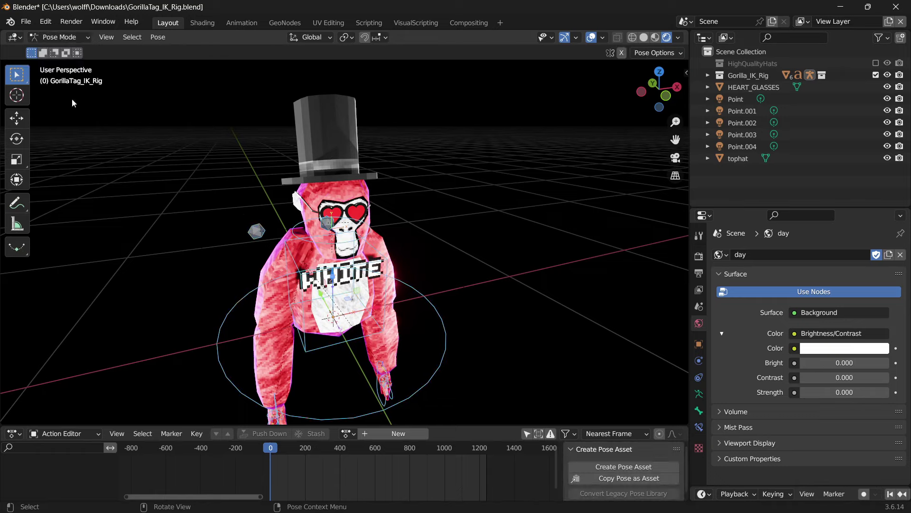
pyautogui.click(364, 235)
pyautogui.click(18, 145)
# Try rotating the head bone to test whether the cosmetics follow, restore the pose, and return to Object Mode.
pyautogui.moveTo(314, 209); pyautogui.dragTo(343, 247)
pyautogui.hotkey('shift', '`')
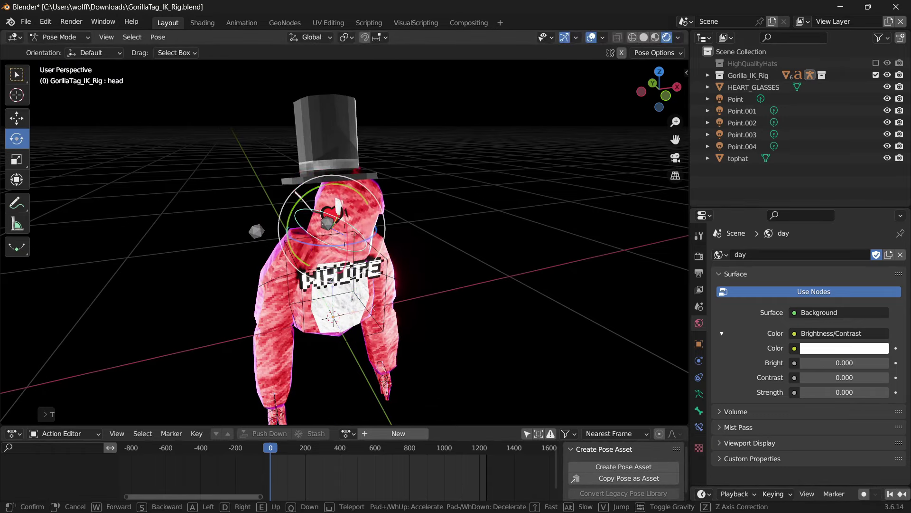
pyautogui.press('w')
pyautogui.press('Escape')
pyautogui.click(57, 38)
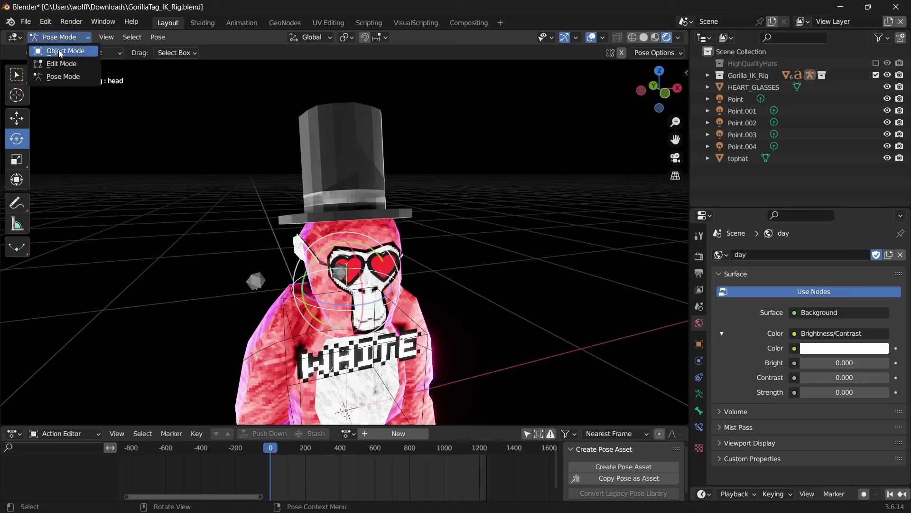
pyautogui.click(60, 52)
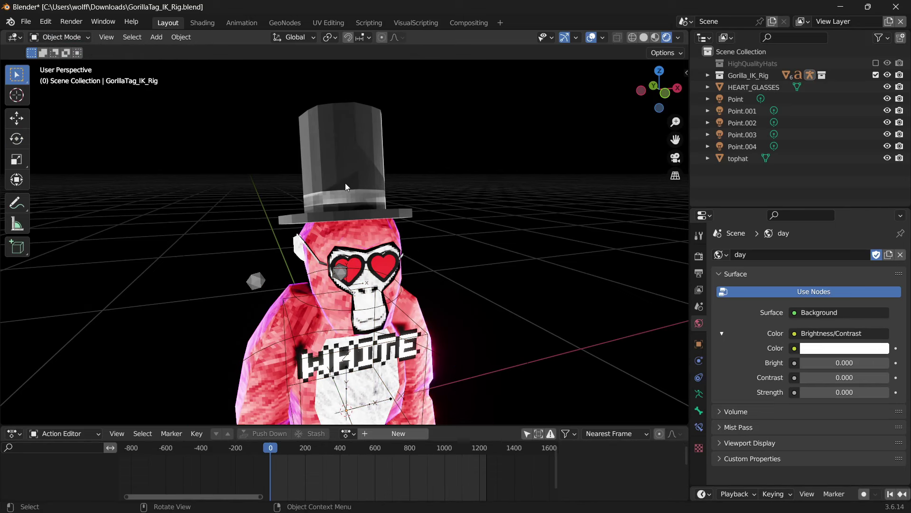
# Select the top hat together with the gorilla rig and switch the rig to Pose Mode.
pyautogui.click(352, 155)
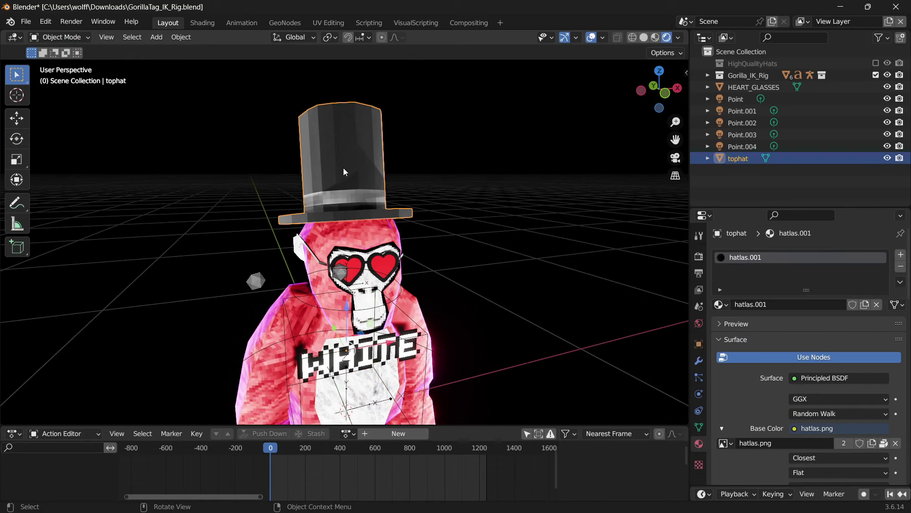
pyautogui.keyDown('shift'); pyautogui.click(304, 304); pyautogui.keyUp('shift')
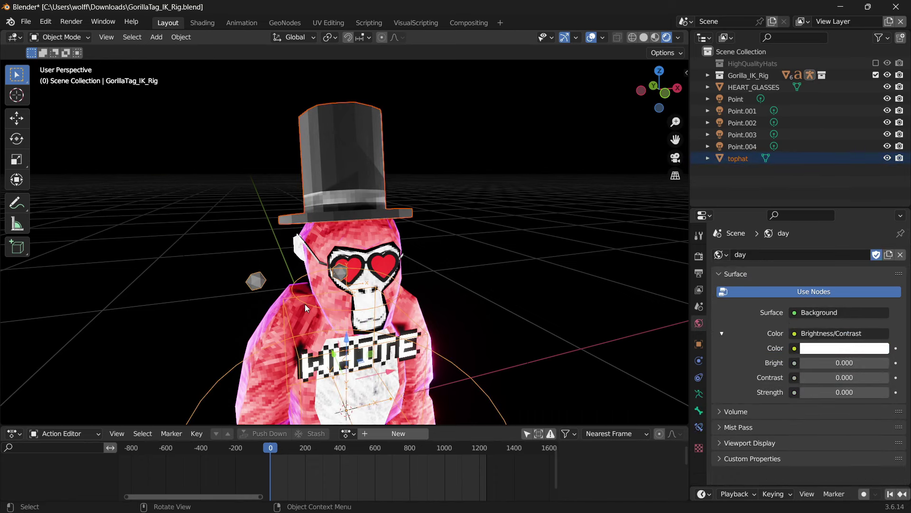
pyautogui.click(60, 37)
pyautogui.click(55, 76)
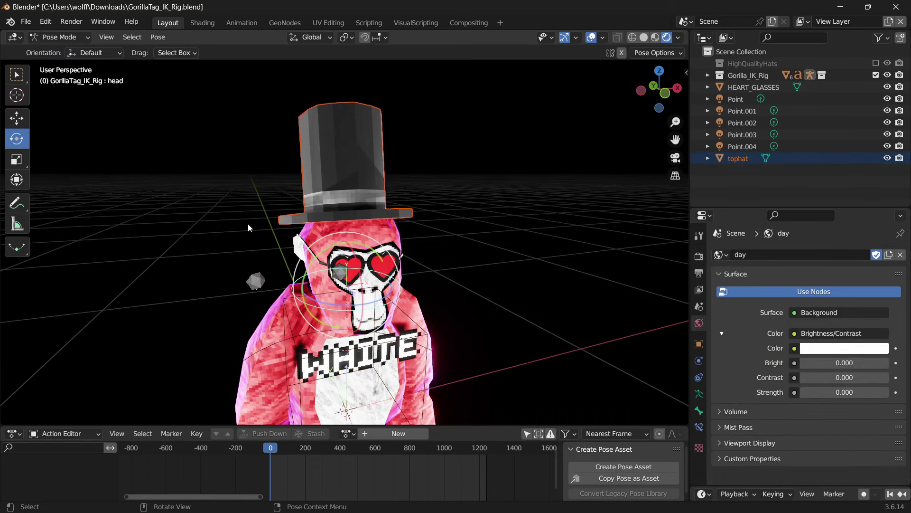
# Examine the rig's head, shoulder and hand bones up close, and return the view to the head and hat.
pyautogui.hotkey('shift', '`')
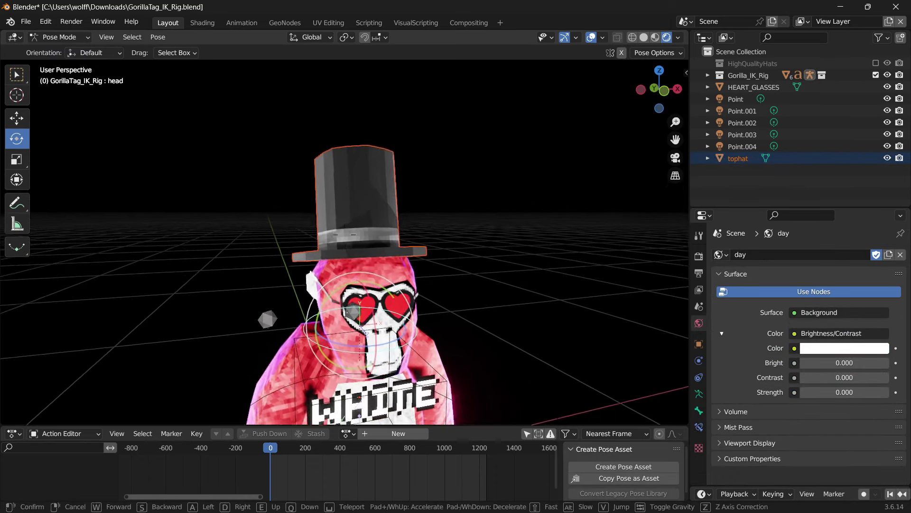
pyautogui.press('w')
pyautogui.press('w')
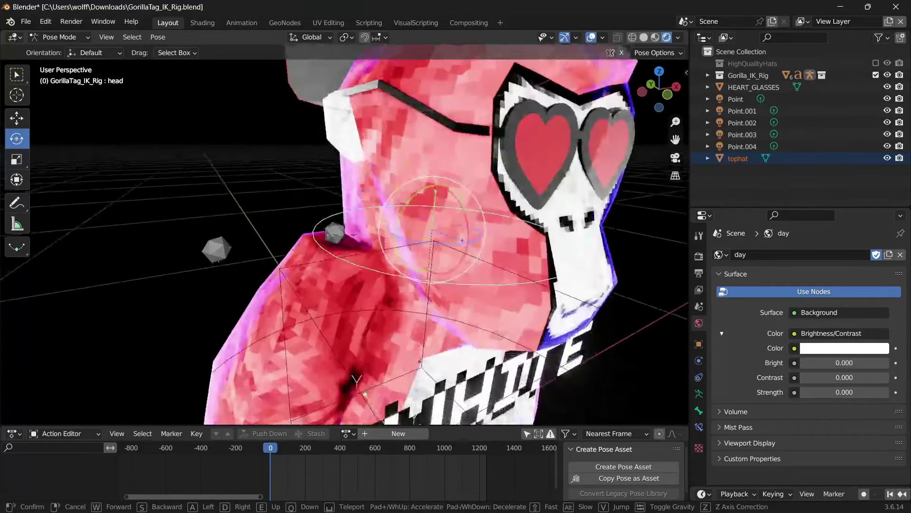
pyautogui.press('s')
pyautogui.press('q')
pyautogui.press('w')
pyautogui.press('s')
pyautogui.press('w')
pyautogui.press('s')
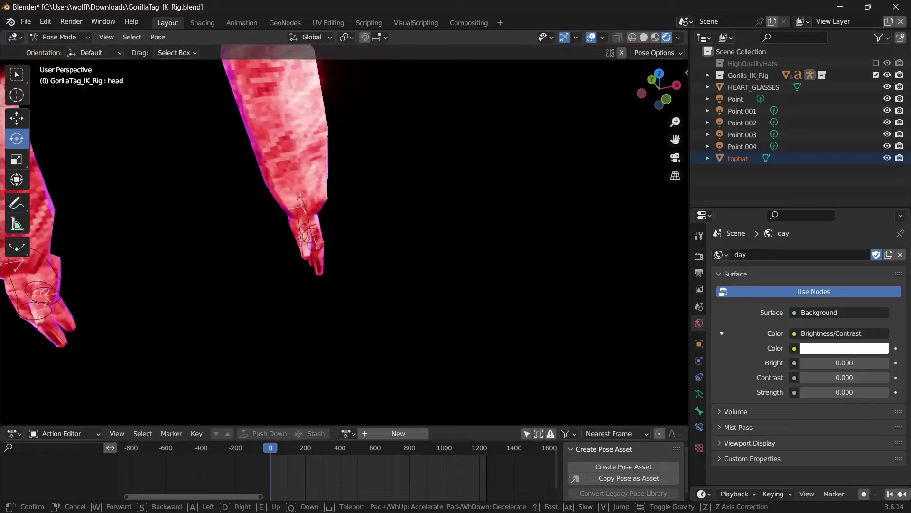
pyautogui.press('e')
pyautogui.press('s')
pyautogui.click(317, 255)
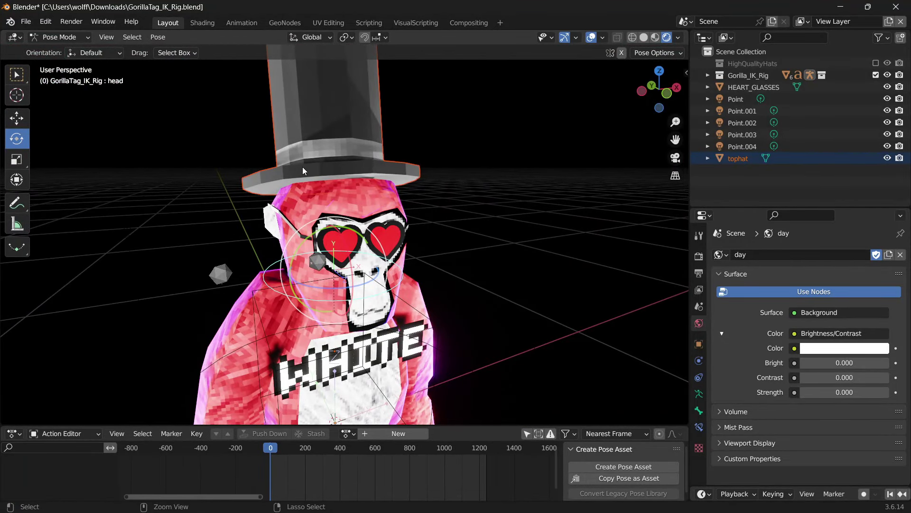
# Parent the top hat to the head bone, test the link by rotating the head, and undo the rotation.
pyautogui.hotkey('ctrl', 'p')
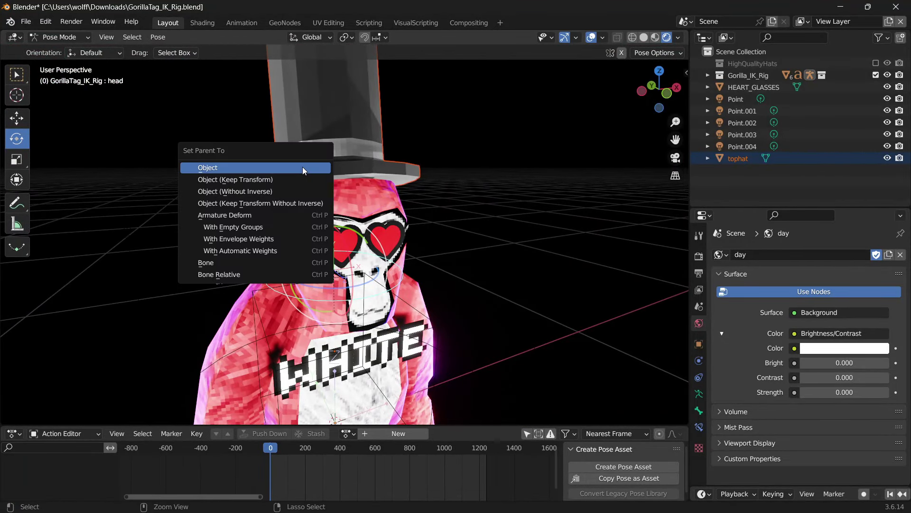
pyautogui.click(307, 262)
pyautogui.press('r')
pyautogui.press('r')
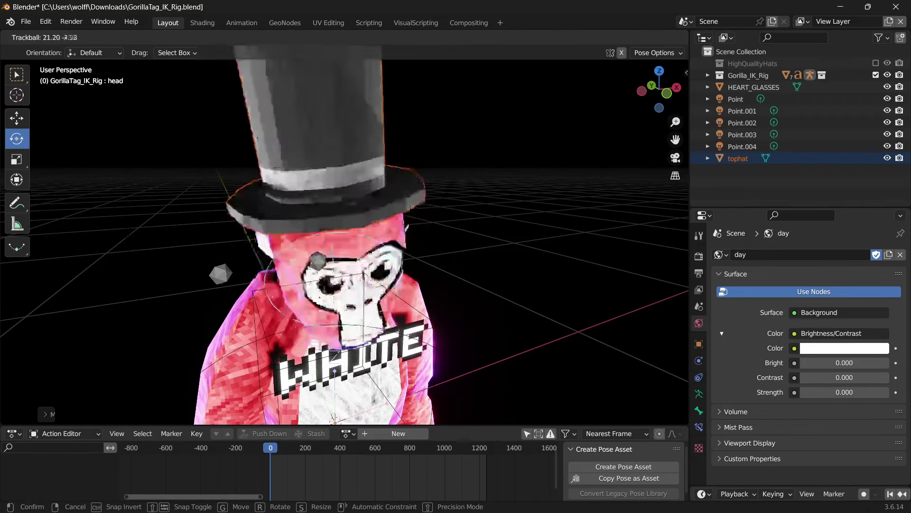
pyautogui.click(327, 261)
pyautogui.hotkey('ctrl', 'z')
# Select the heart glasses with the gorilla rig from Object Mode, and parent them to the head bone in Pose Mode.
pyautogui.click(66, 38)
pyautogui.click(67, 52)
pyautogui.click(113, 141)
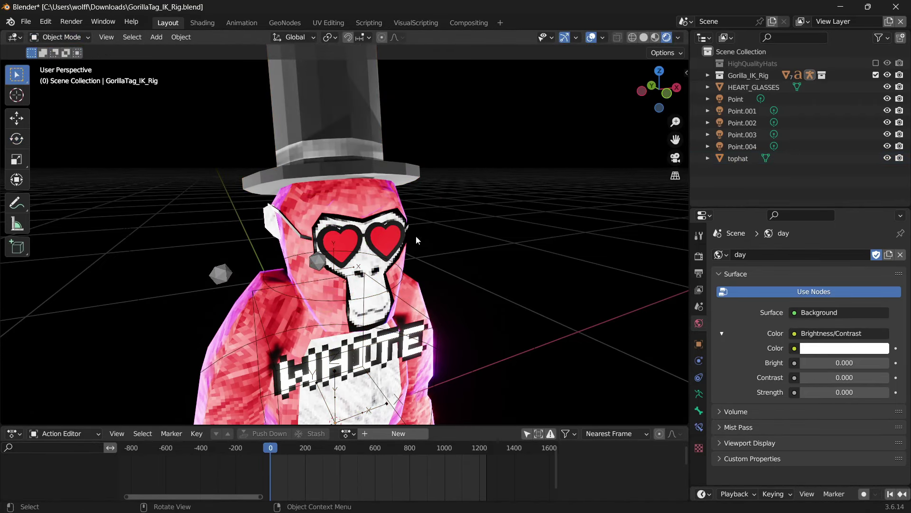
pyautogui.click(394, 233)
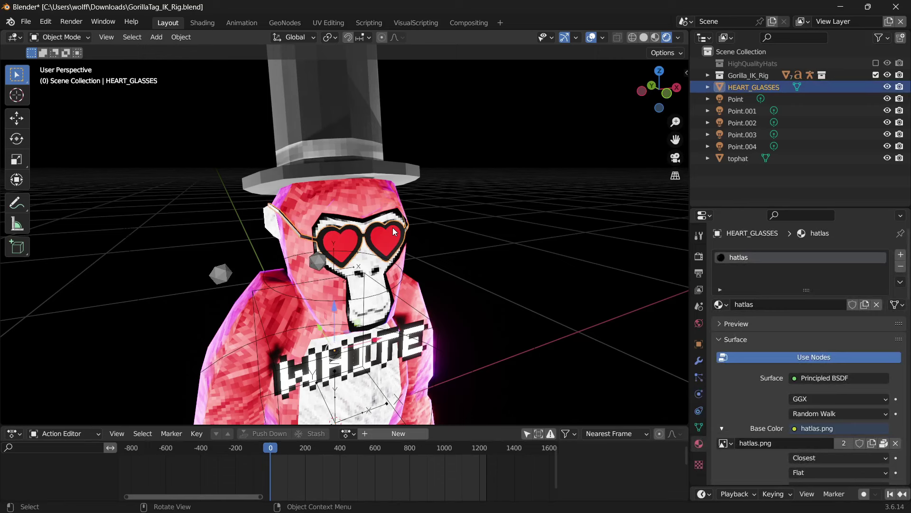
pyautogui.click(405, 275)
pyautogui.click(53, 37)
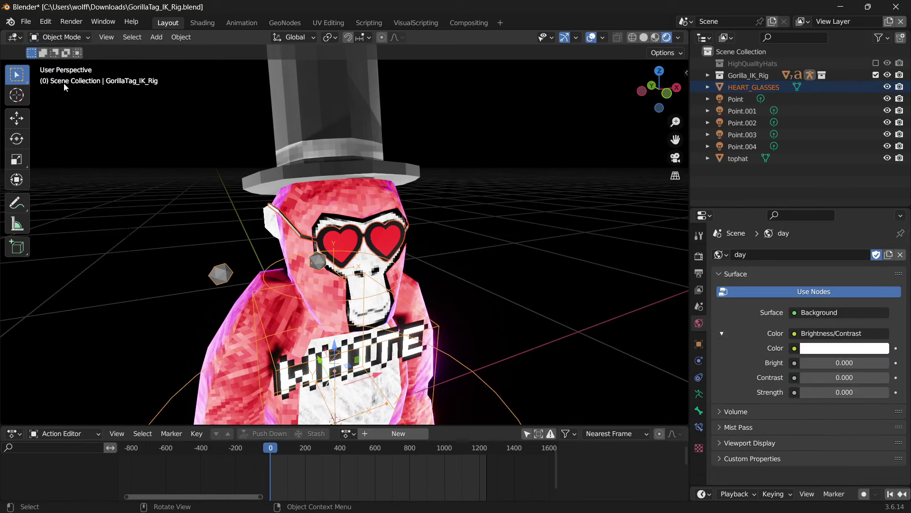
pyautogui.click(53, 37)
pyautogui.click(57, 75)
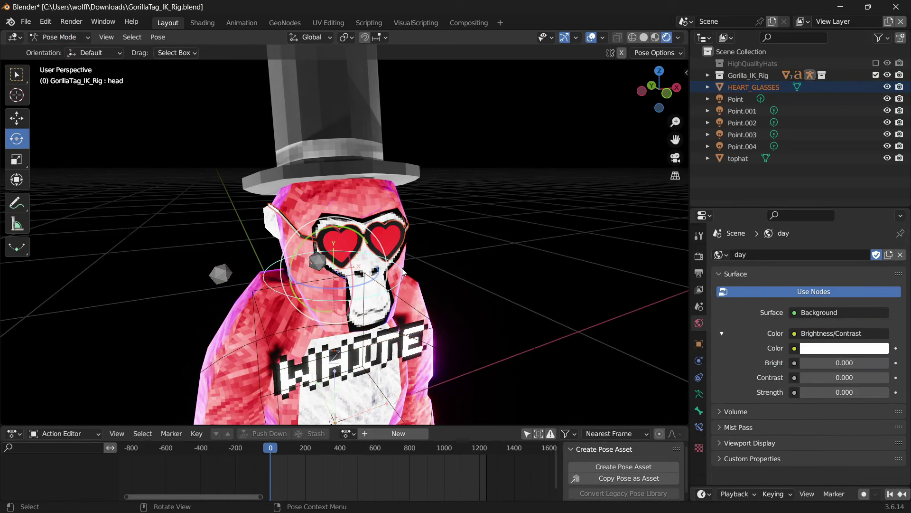
pyautogui.hotkey('ctrl', 'p')
pyautogui.click(432, 218)
# Test the head bone's rotation in Pose Mode with the hat and glasses attached, and view the gorilla from the front.
pyautogui.click(53, 37)
pyautogui.click(53, 55)
pyautogui.click(53, 37)
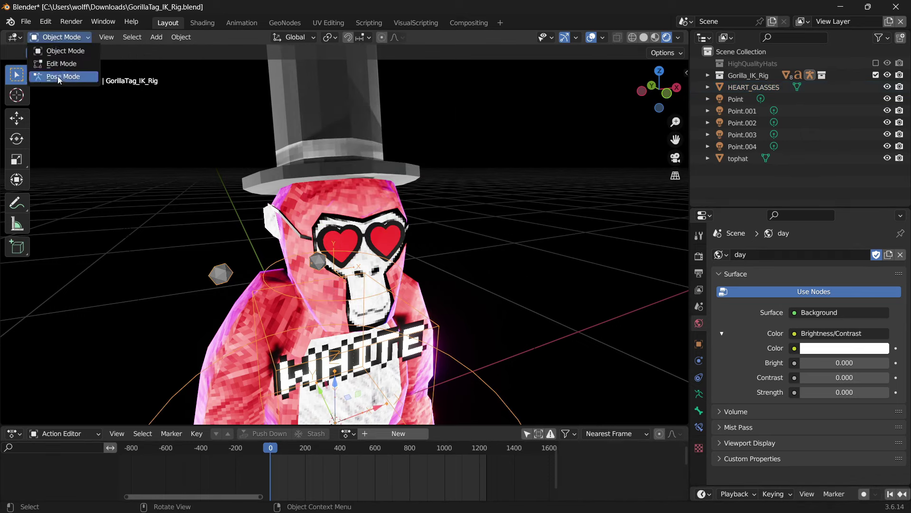
pyautogui.click(57, 75)
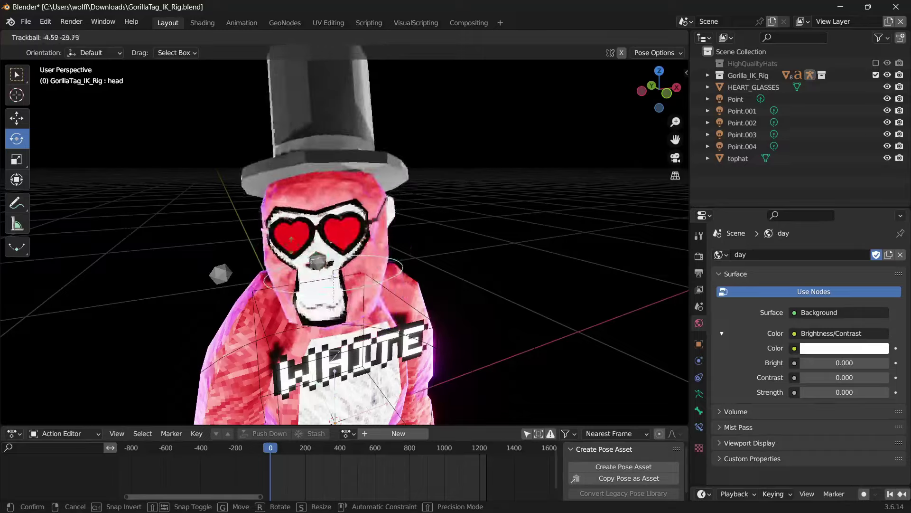
pyautogui.hotkey('shift', '`')
pyautogui.press('w')
pyautogui.press('a')
pyautogui.press('d')
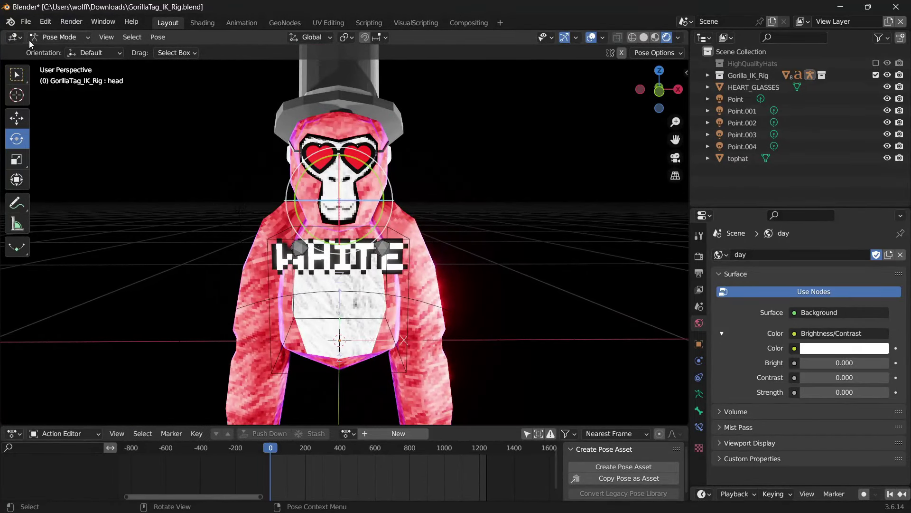
# Import bowtie.fbx from the FBX files folder inside Cosmetics, searching for "bow".
pyautogui.click(26, 21)
pyautogui.moveTo(57, 181)
pyautogui.click(172, 309)
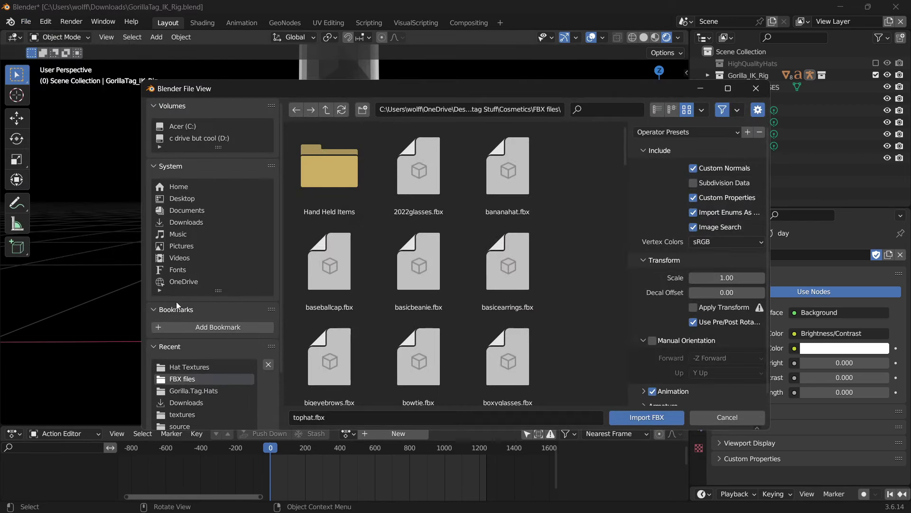
pyautogui.click(186, 198)
pyautogui.doubleClick(332, 171)
pyautogui.doubleClick(337, 166)
pyautogui.doubleClick(517, 169)
pyautogui.doubleClick(332, 164)
pyautogui.click(624, 111)
pyautogui.write('bow')
pyautogui.doubleClick(360, 189)
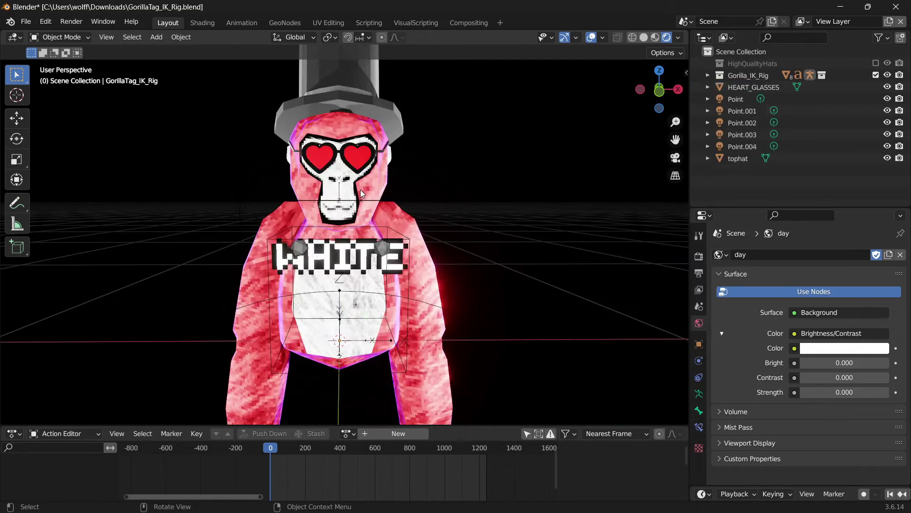
# Move the bow tie about 0.2 m up to the gorilla's neck in the right orthographic view.
pyautogui.click(679, 89)
pyautogui.press('g')
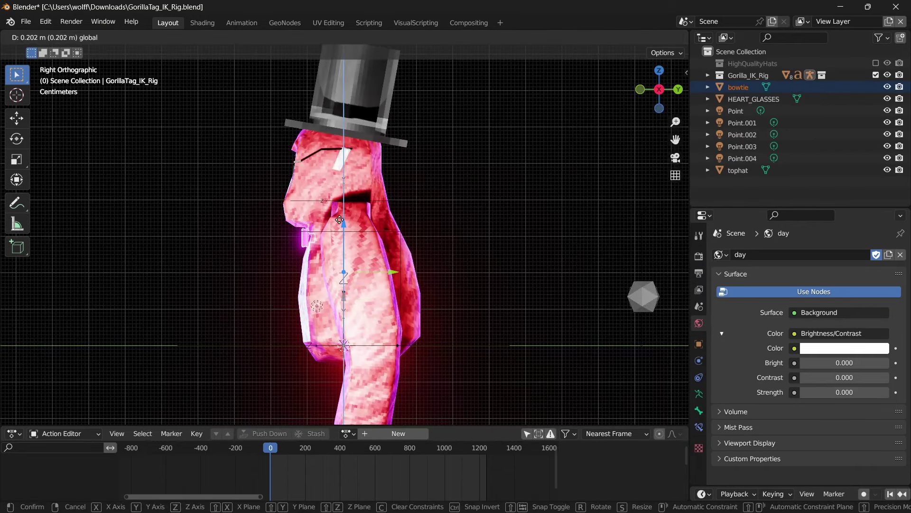
pyautogui.moveTo(339, 220); pyautogui.dragTo(340, 220)
pyautogui.moveTo(341, 221); pyautogui.dragTo(497, 229, button='middle')
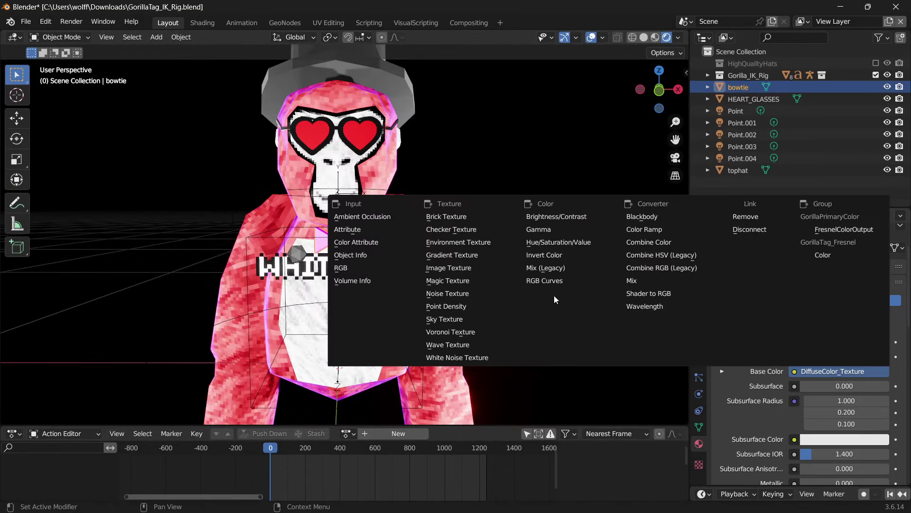
# Give the bow tie's Base Color an Image Texture with hatlas.png from the Hat Textures folder, using Closest interpolation.
pyautogui.click(468, 269)
pyautogui.click(884, 386)
pyautogui.click(182, 200)
pyautogui.doubleClick(430, 186)
pyautogui.doubleClick(354, 173)
pyautogui.doubleClick(503, 179)
pyautogui.doubleClick(433, 176)
pyautogui.doubleClick(434, 180)
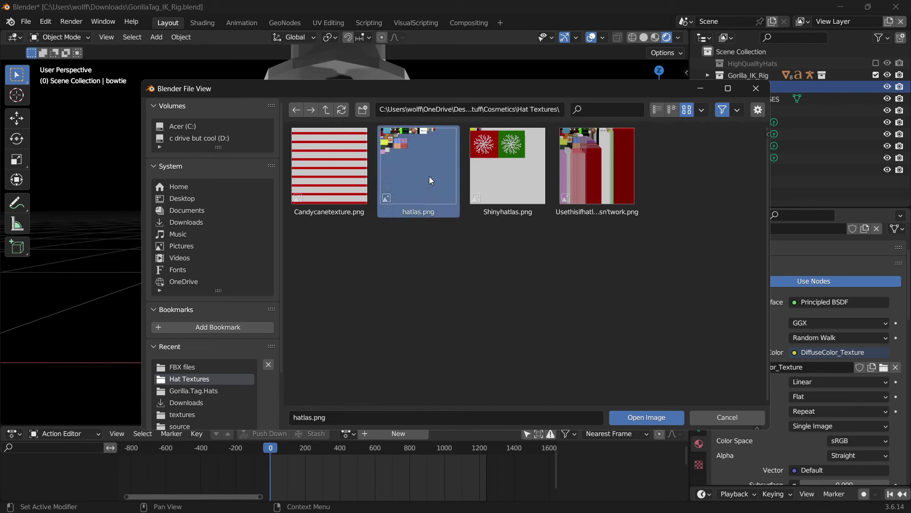
pyautogui.click(839, 382)
pyautogui.click(810, 408)
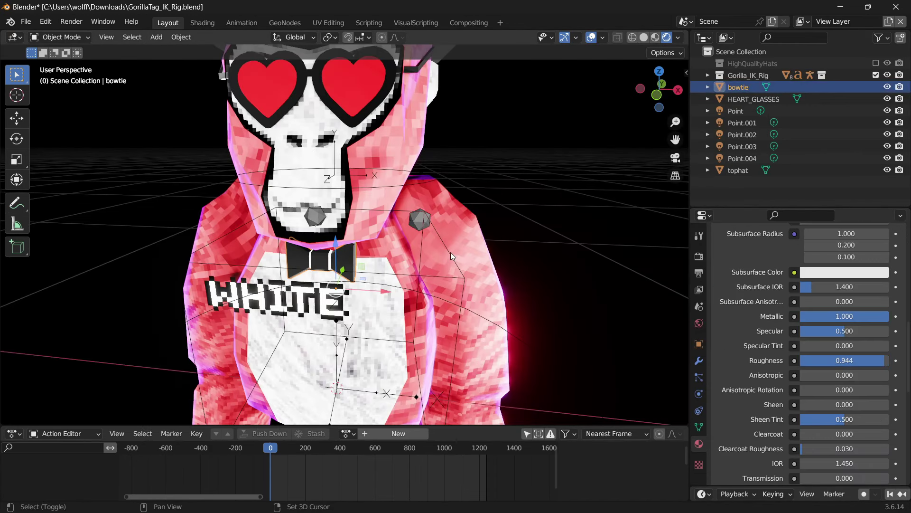
# Parent the bow tie to the rig's torso bone in Pose Mode using the Bone option.
pyautogui.click(451, 253)
pyautogui.click(62, 37)
pyautogui.click(52, 74)
pyautogui.click(448, 255)
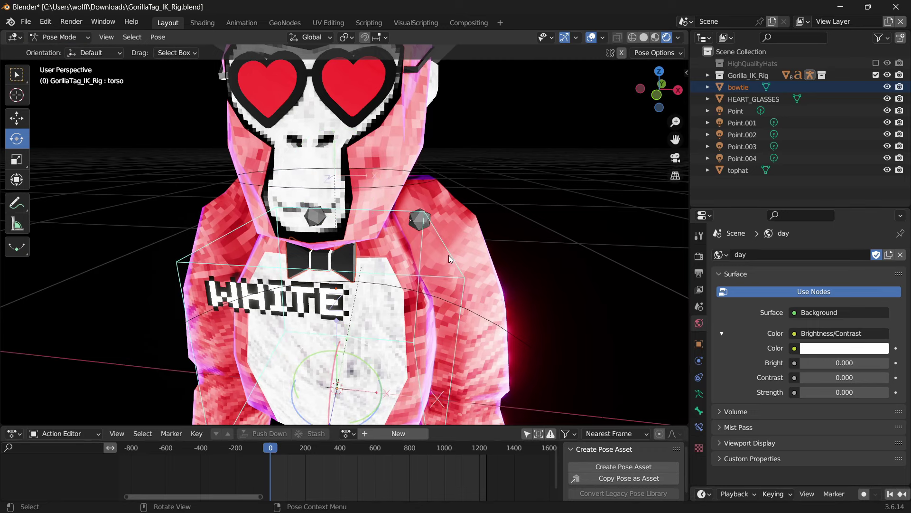
pyautogui.hotkey('ctrl', 'p')
pyautogui.click(429, 248)
# Test the bow tie's attachment by moving and freely rotating the gorilla's bones in Pose Mode, and undo the test pose.
pyautogui.scroll(-2, 371, 275)
pyautogui.scroll(-2, 372, 276)
pyautogui.moveTo(375, 273); pyautogui.dragTo(441, 243, button='middle')
pyautogui.scroll(-3, 441, 243)
pyautogui.press('g')
pyautogui.click(417, 259)
pyautogui.click(336, 209)
pyautogui.press('r')
pyautogui.press('r')
pyautogui.rightClick(365, 232)
pyautogui.hotkey('ctrl', 'z')
pyautogui.hotkey('ctrl', 'z')
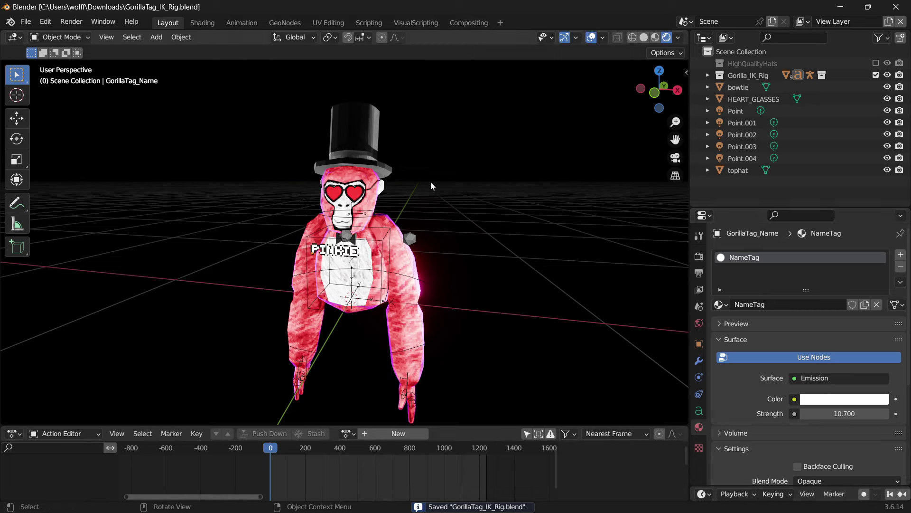
# Add a camera to the scene and look through it.
pyautogui.hotkey('shift', 'a')
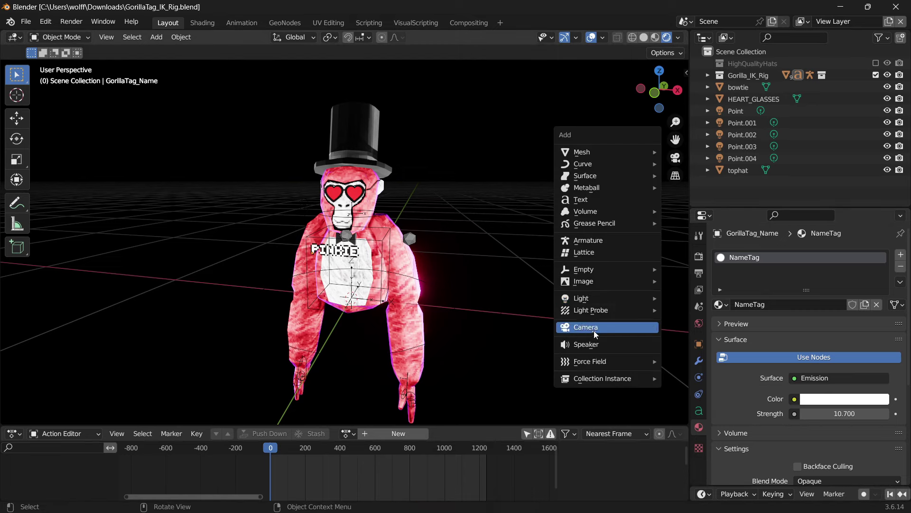
pyautogui.click(595, 331)
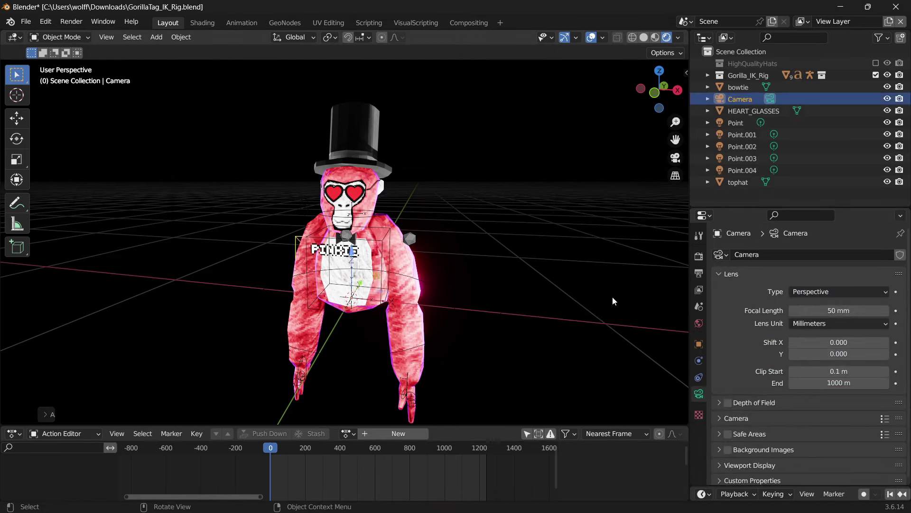
pyautogui.click(676, 158)
pyautogui.click(676, 158)
pyautogui.click(676, 158)
# Fly the camera back until the gorilla's top hat and upper body fit inside its frame.
pyautogui.scroll(5, 501, 216)
pyautogui.hotkey('shift', '`')
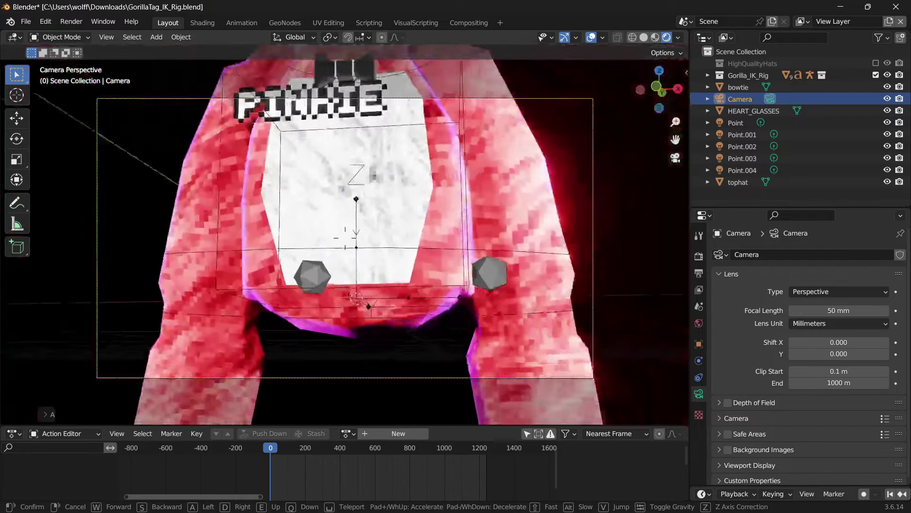
pyautogui.press('s')
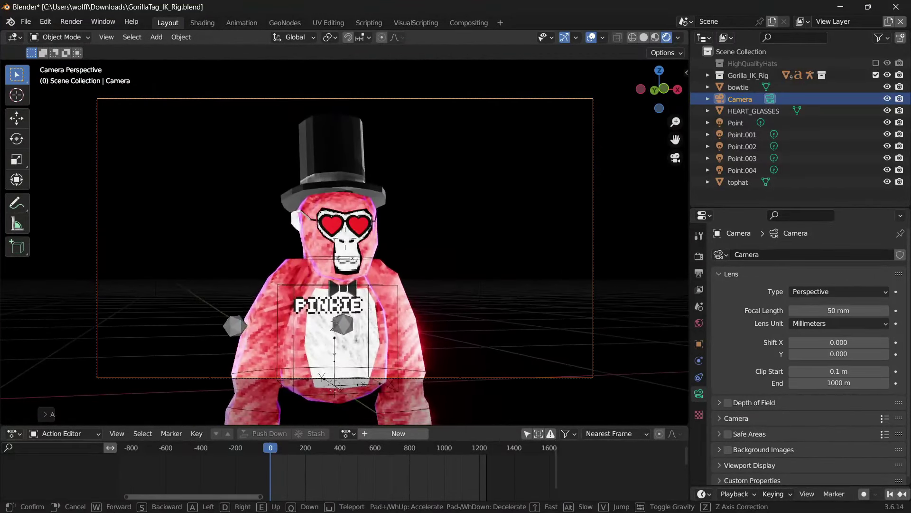
pyautogui.click(501, 216)
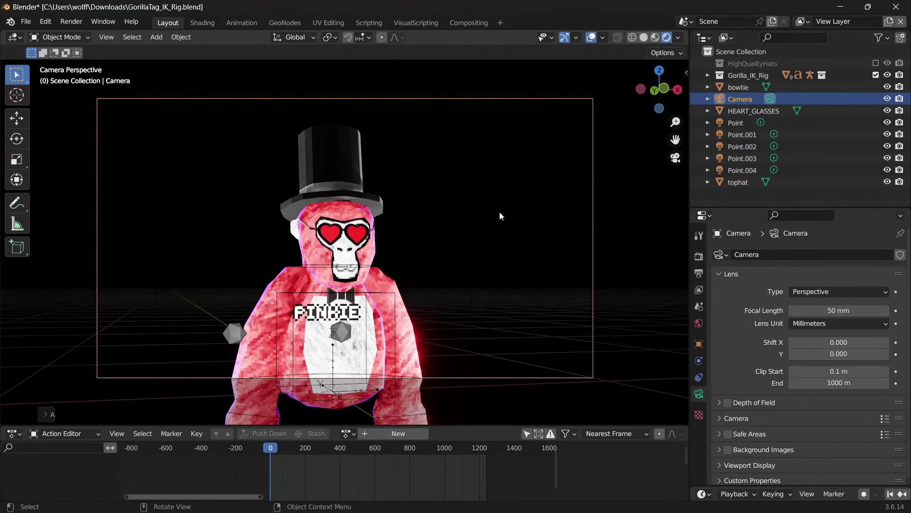
# Set the output frame rate to 60 fps and the render resolution to 3840 × 3840 px.
pyautogui.click(700, 274)
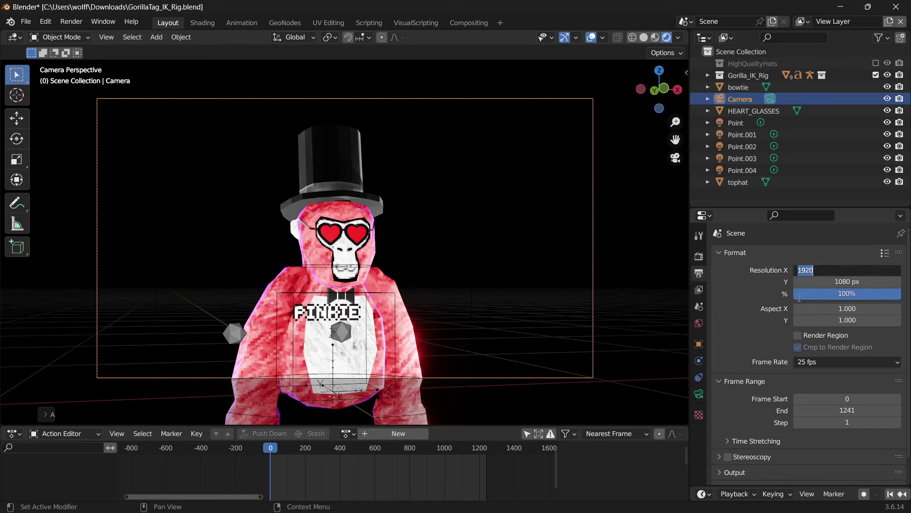
pyautogui.click(760, 299)
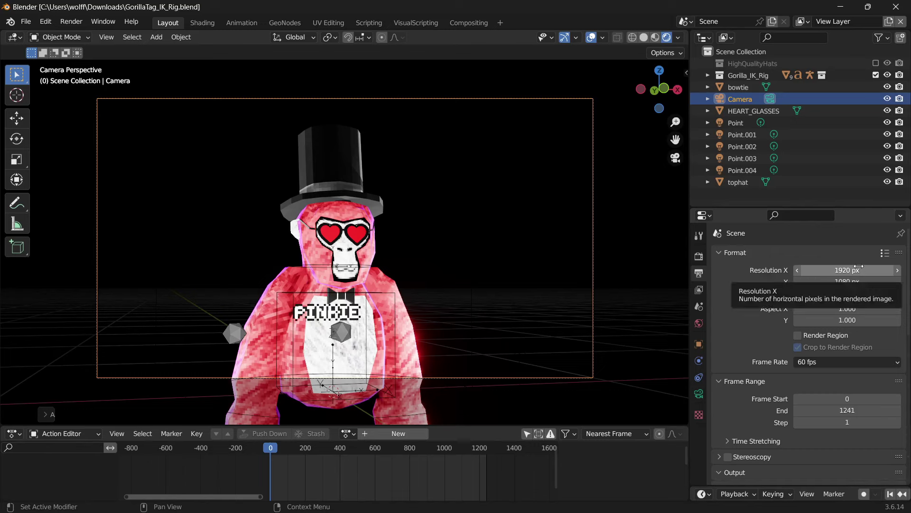
pyautogui.click(862, 267)
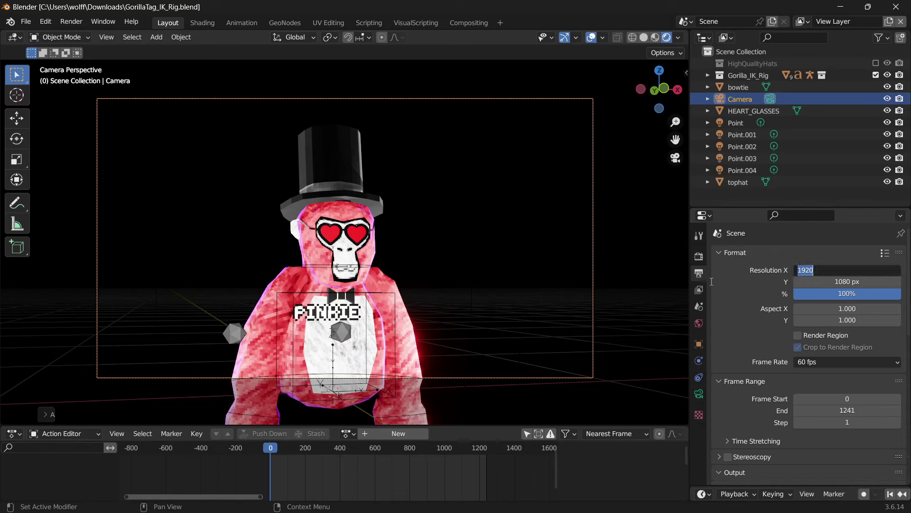
pyautogui.write('3840')
pyautogui.press('Return')
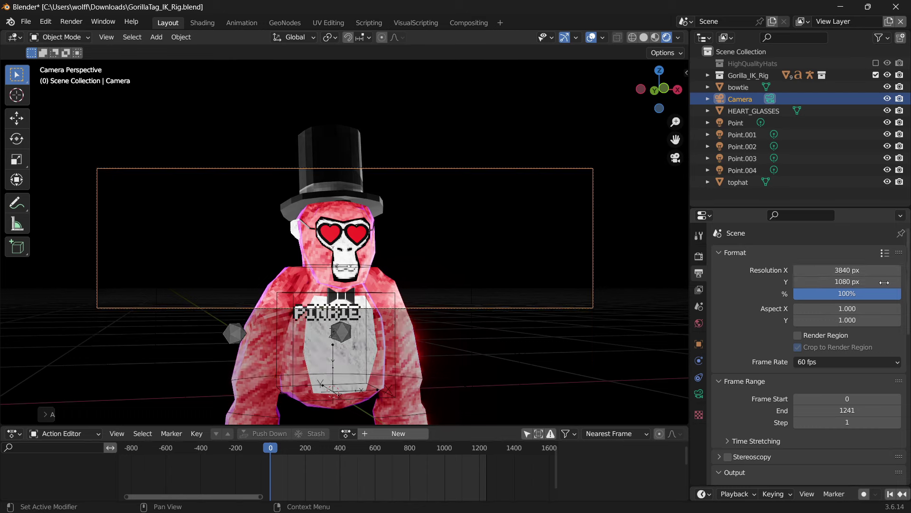
pyautogui.write('38')
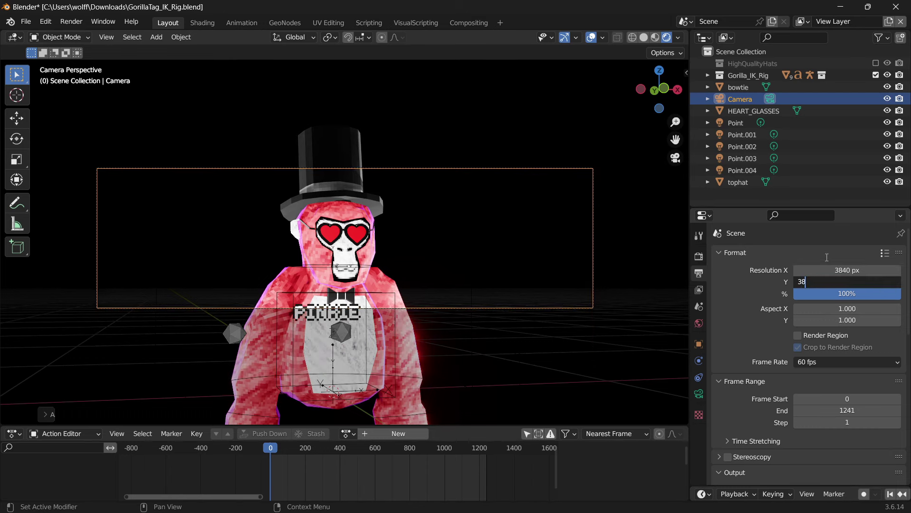
pyautogui.write('40')
pyautogui.press('Return')
# Set the render resolution to a square 4000 × 4000 px.
pyautogui.doubleClick(861, 269)
pyautogui.write('4000')
pyautogui.press('Return')
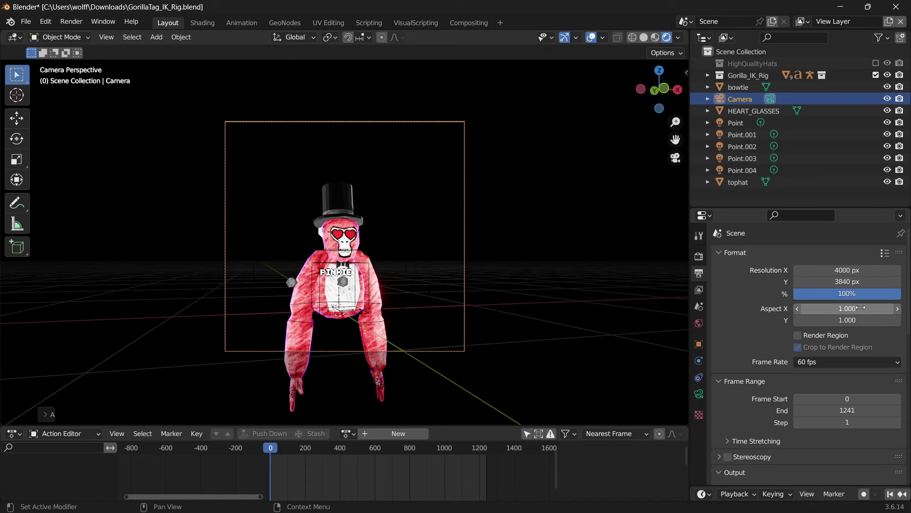
# Fly the camera closer so the square frame holds the gorilla's top hat, head and name tag.
pyautogui.hotkey('shift', '`')
pyautogui.press('w')
pyautogui.press('w')
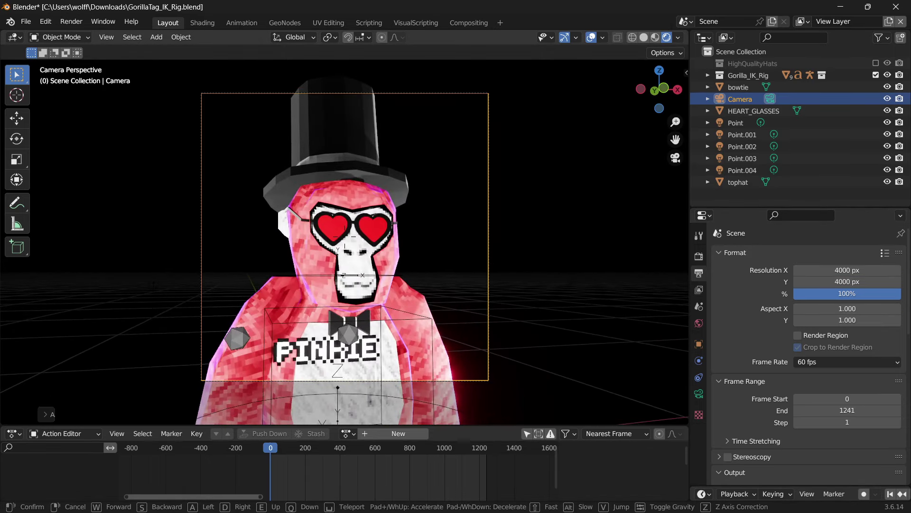
pyautogui.press('s')
pyautogui.click(345, 237)
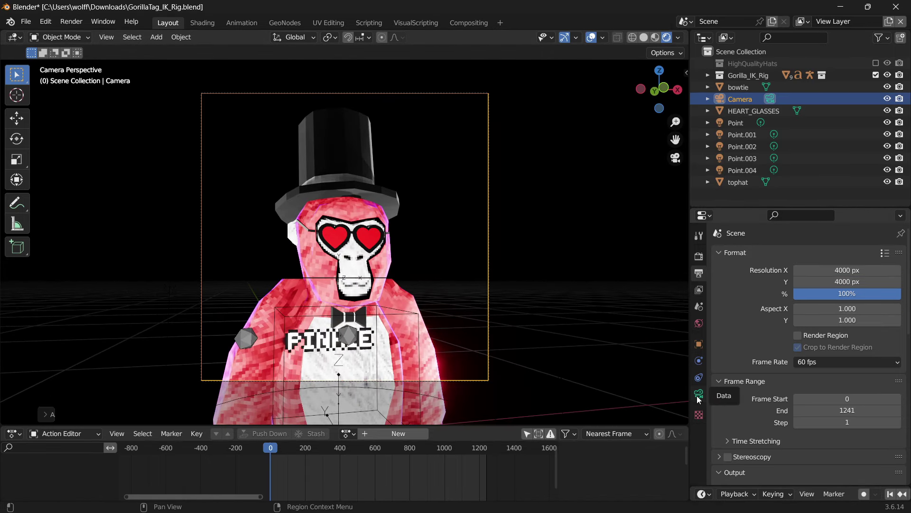
# Set the camera's focal length to 25 mm and fly it in toward the front of the gorilla's upper body.
pyautogui.click(699, 395)
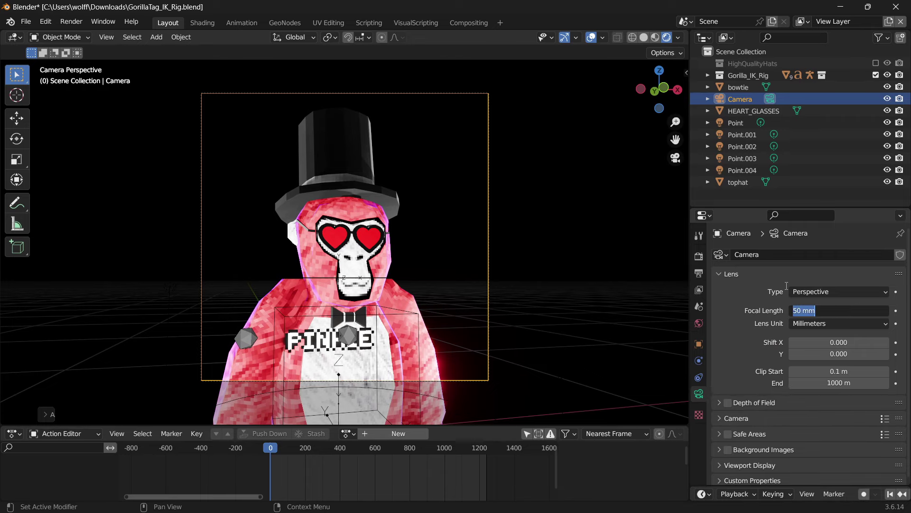
pyautogui.write('25')
pyautogui.press('Return')
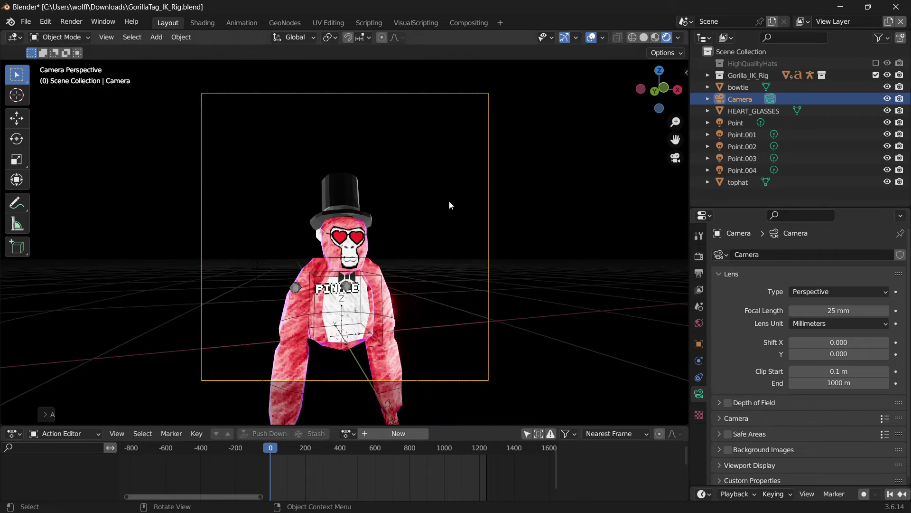
pyautogui.hotkey('shift', '`')
pyautogui.press('w')
pyautogui.press('d')
pyautogui.press('s')
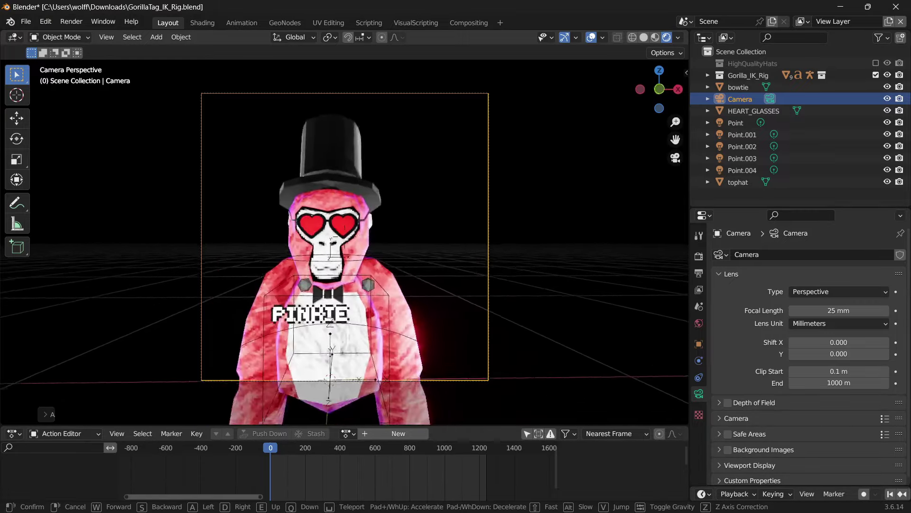
# Set the camera's focal length to 8 mm and clip start to 0.001 m, and fly it close up to the gorilla's face.
pyautogui.press('w')
pyautogui.press('s')
pyautogui.press('d')
pyautogui.press('w')
pyautogui.press('s')
pyautogui.press('a')
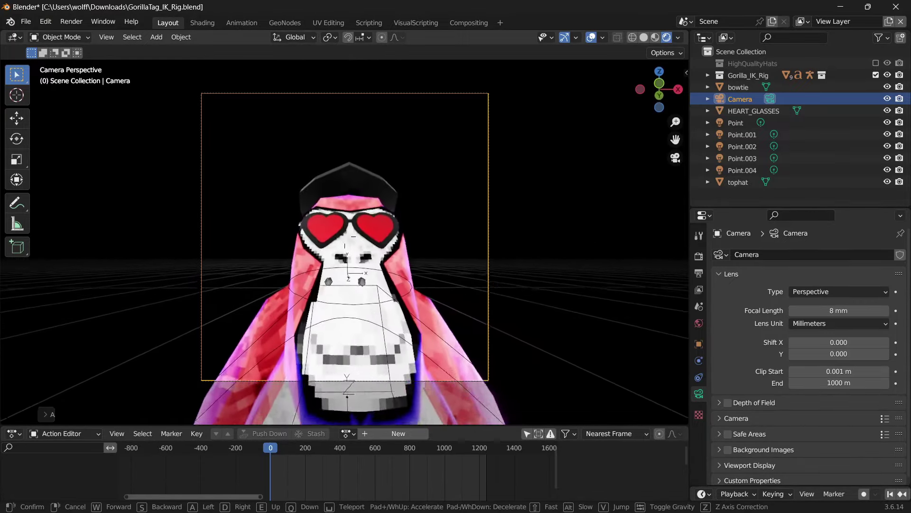
pyautogui.press('s')
pyautogui.press('w')
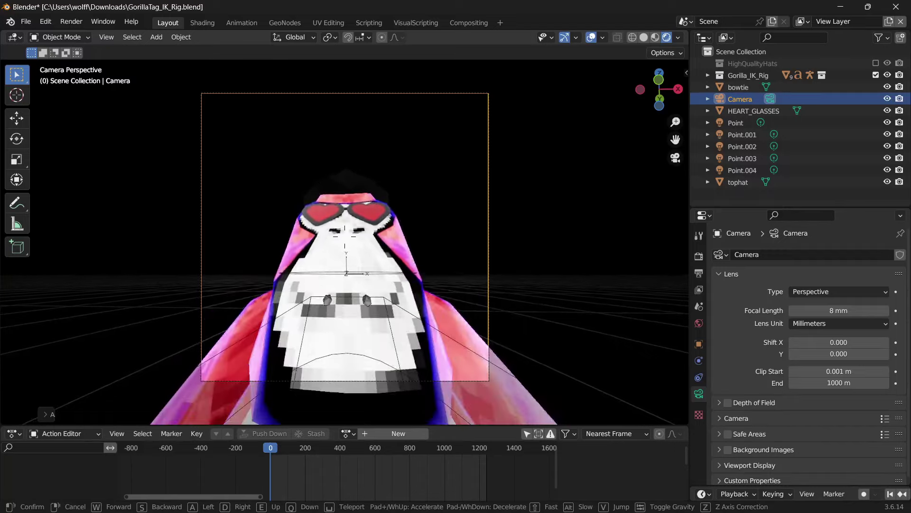
pyautogui.click(675, 375)
# Set the camera's focal length to 2 mm, and fly it close to the gorilla's face and back away from it.
pyautogui.moveTo(839, 311); pyautogui.dragTo(828, 311)
pyautogui.hotkey('shift', '`')
pyautogui.press('w')
pyautogui.press('s')
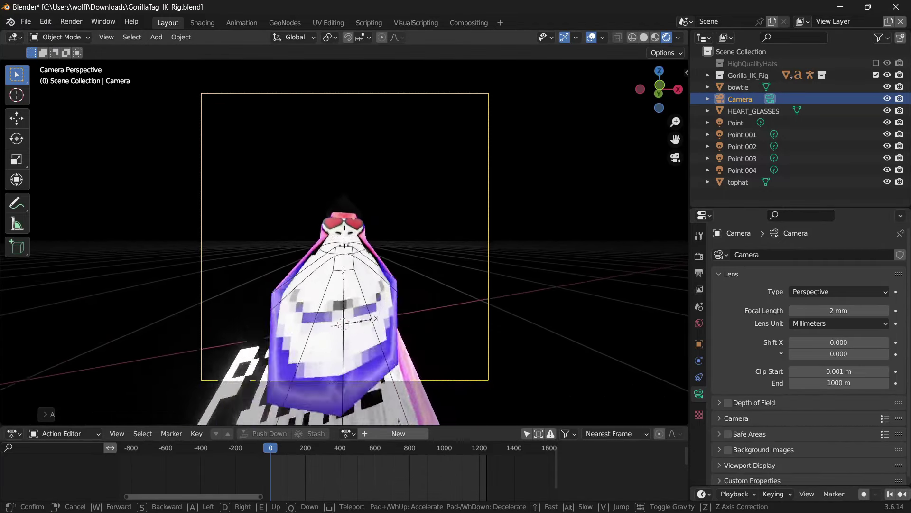
pyautogui.press('s')
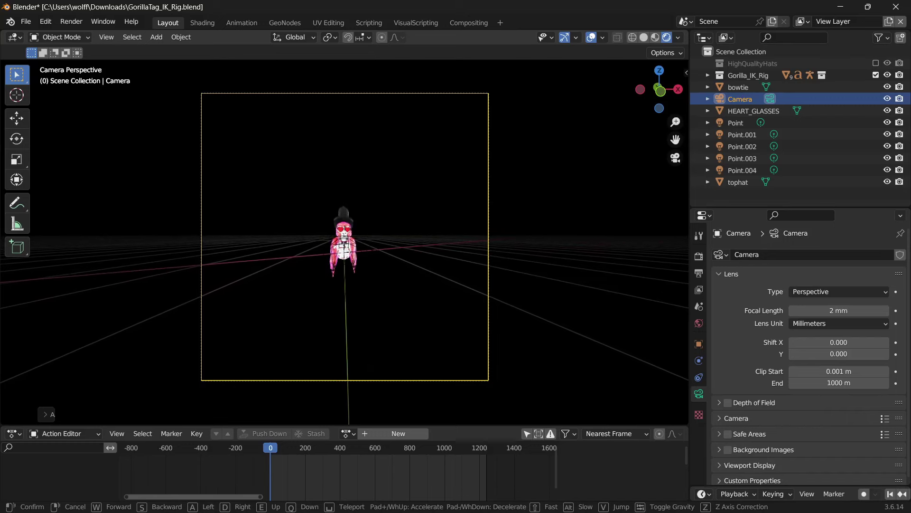
pyautogui.click(512, 256)
# Set the camera's focal length to 100 mm and its clip start to 3.7 m.
pyautogui.scroll(4, 512, 256)
pyautogui.scroll(-4, 512, 256)
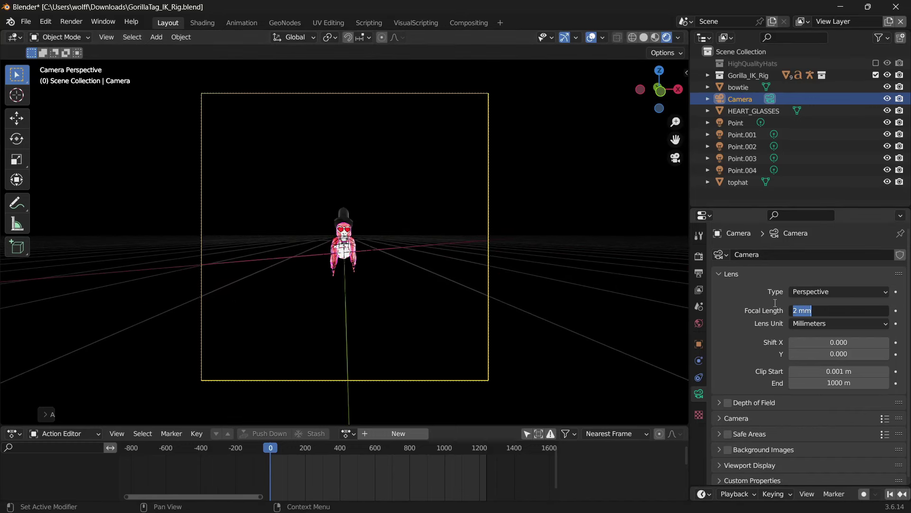
pyautogui.press('Return')
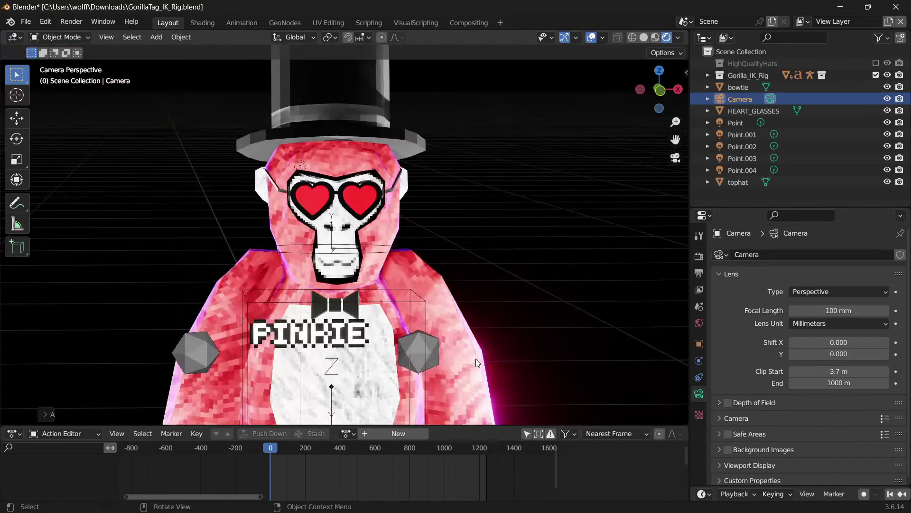
pyautogui.scroll(-6, 493, 357)
# Set the camera's focal length to 1000 mm and fly it back until the whole gorilla fits inside the frame.
pyautogui.click(812, 311)
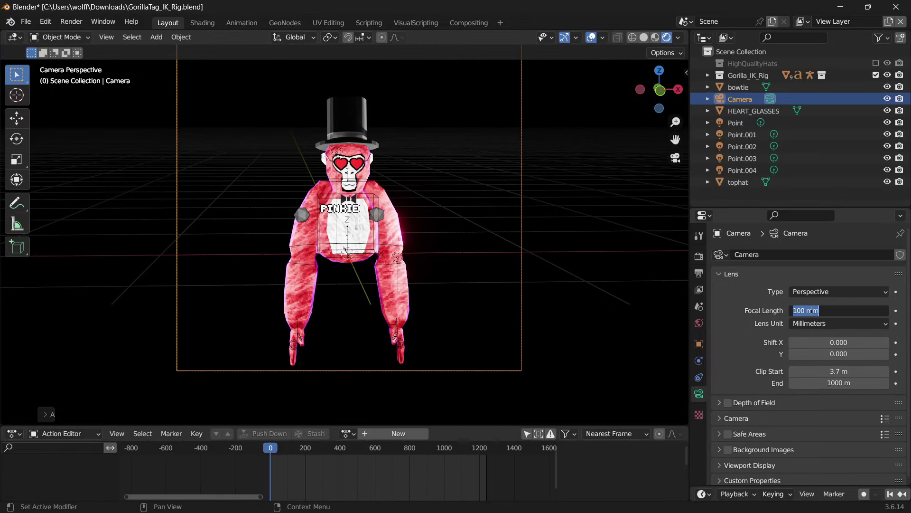
pyautogui.write('1000')
pyautogui.press('Return')
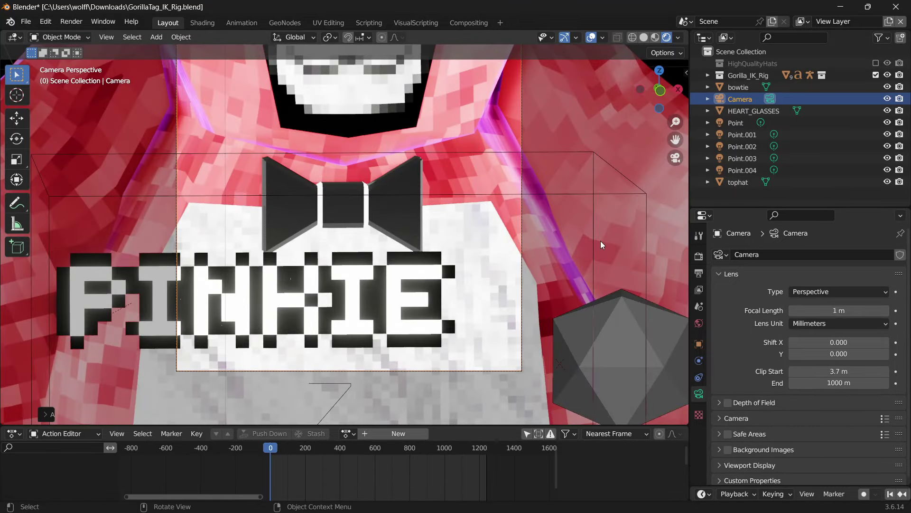
pyautogui.hotkey('shift', '`')
pyautogui.press('s')
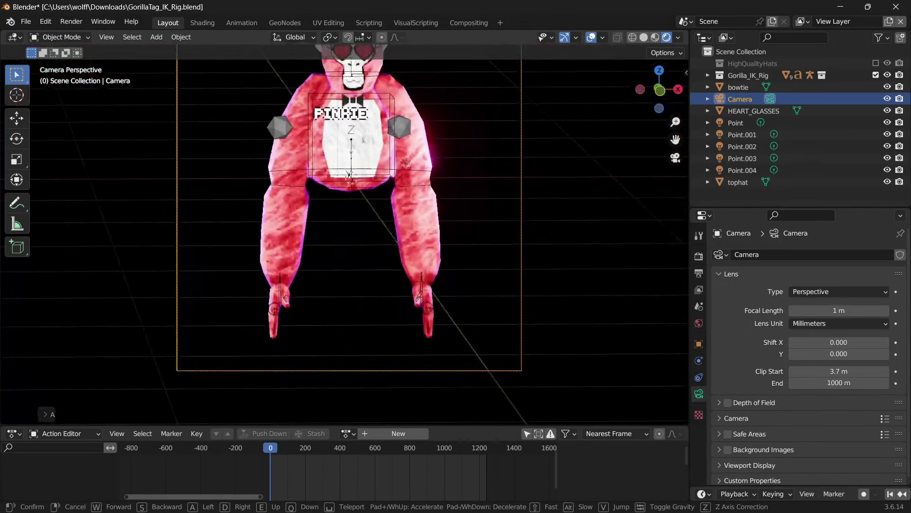
pyautogui.click(591, 230)
pyautogui.scroll(1, 593, 226)
pyautogui.moveTo(674, 141); pyautogui.dragTo(659, 275)
pyautogui.scroll(-1, 514, 223)
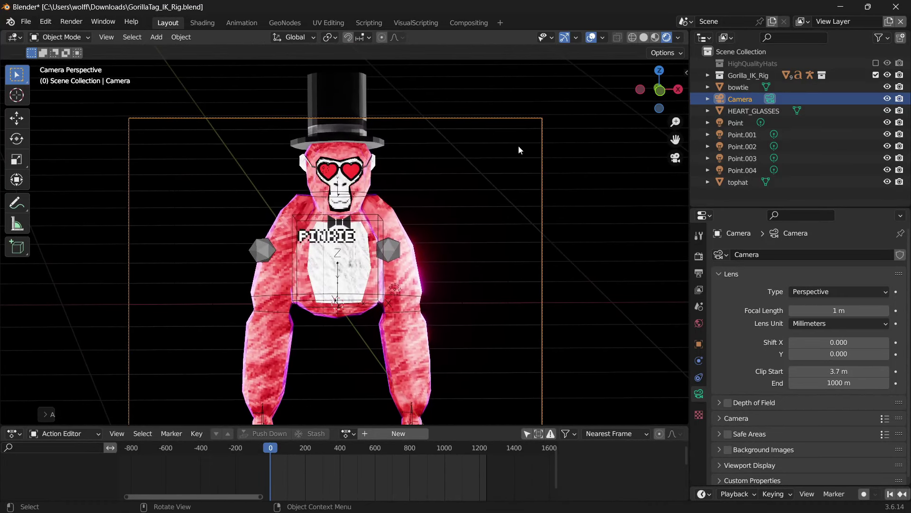
pyautogui.hotkey('shift', '`')
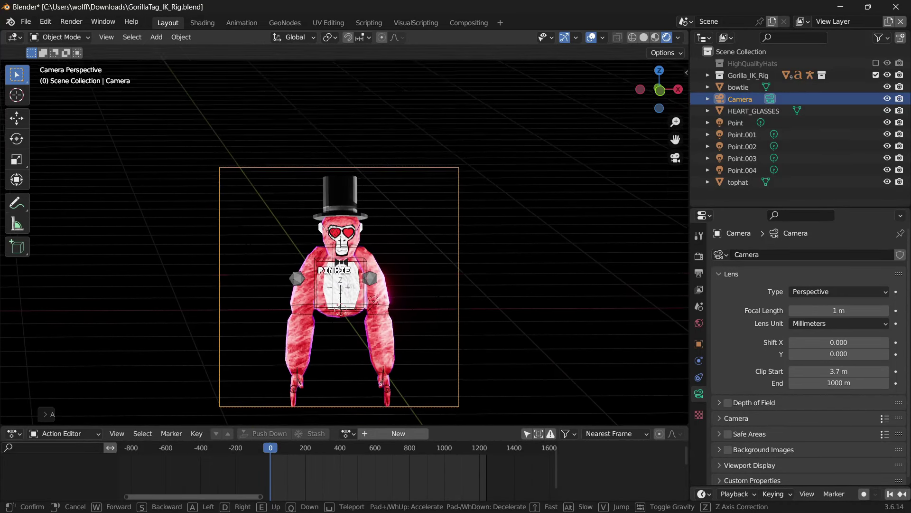
pyautogui.click(505, 237)
# Examine the gorilla's long-lens look through the camera, from the top hat and face to the full body.
pyautogui.scroll(10, 507, 239)
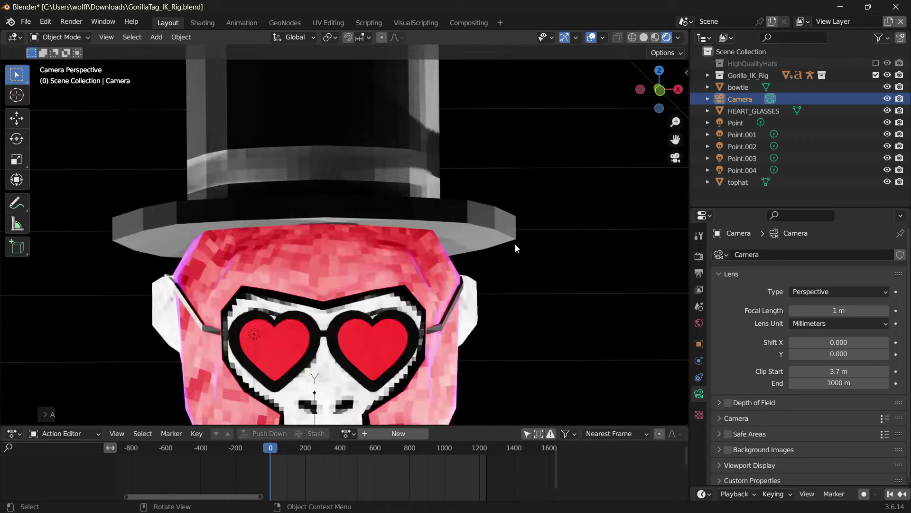
pyautogui.moveTo(676, 141); pyautogui.dragTo(684, 1)
pyautogui.scroll(-2, 664, 456)
pyautogui.scroll(-4, 577, 256)
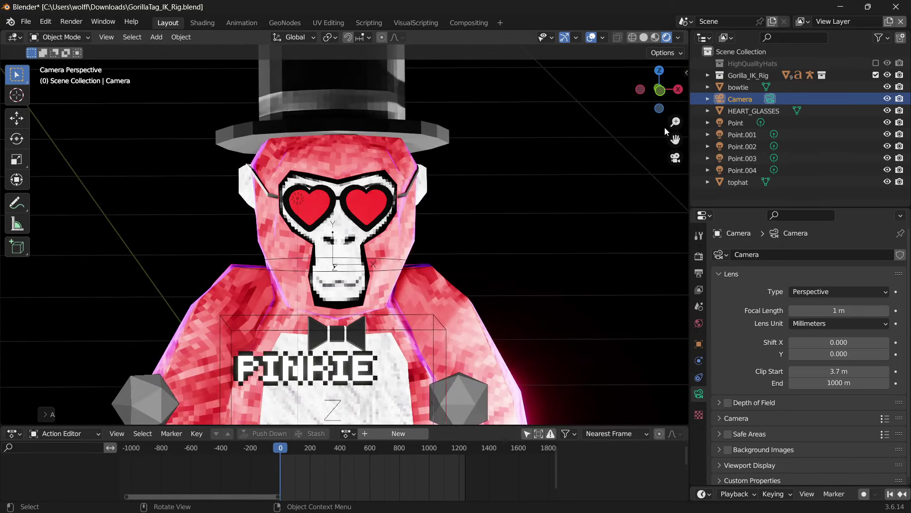
pyautogui.moveTo(674, 139); pyautogui.dragTo(693, 40)
pyautogui.scroll(-8, 538, 250)
pyautogui.scroll(6, 538, 250)
pyautogui.scroll(-5, 537, 249)
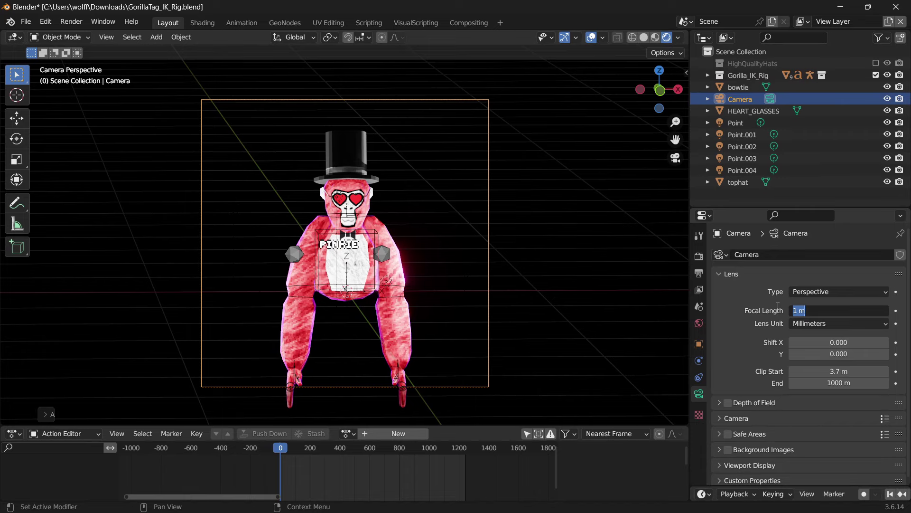
# Set the camera's focal length to 20 mm, fly it toward the gorilla, and view the rig from outside the camera.
pyautogui.write('0')
pyautogui.press('Return')
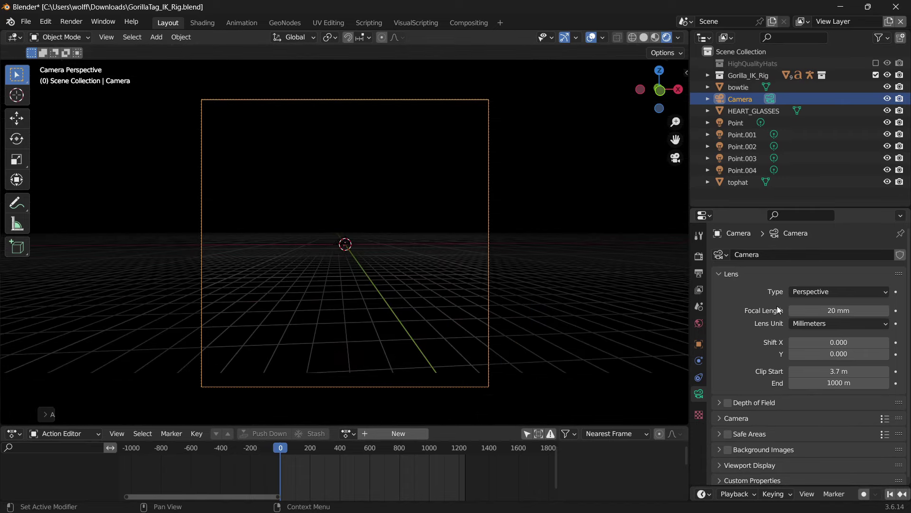
pyautogui.hotkey('shift', '`')
pyautogui.press('w')
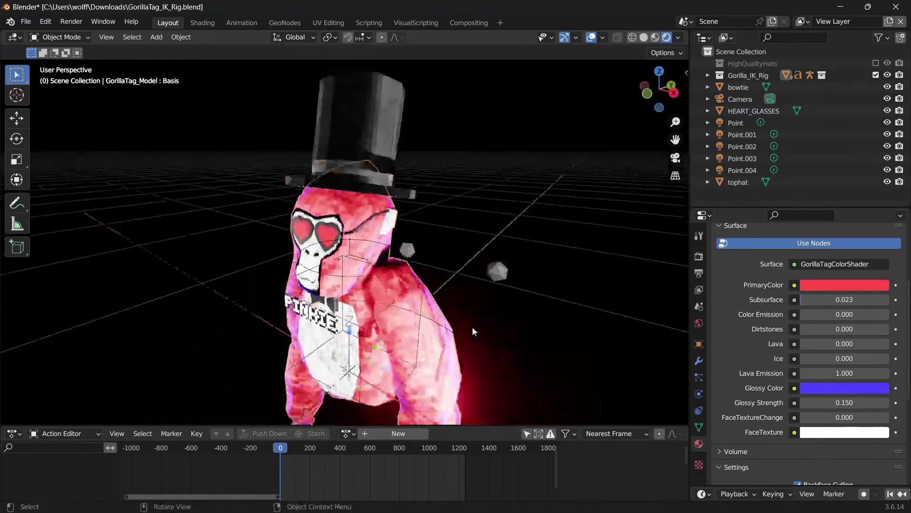
pyautogui.scroll(-5, 336, 347)
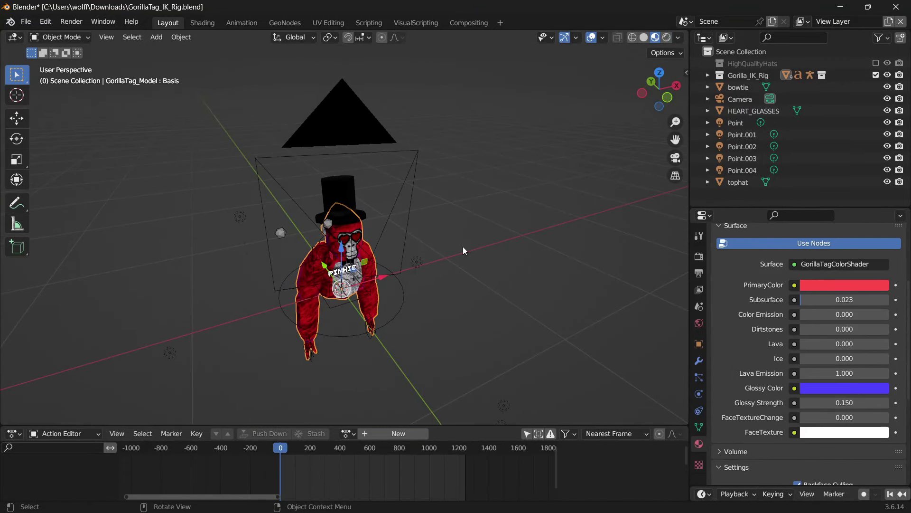
# Put the armature into Pose Mode and, looking through the camera, move the right hand controller outward so the arm stretches away from the body.
pyautogui.click(311, 341)
pyautogui.click(59, 37)
pyautogui.click(71, 78)
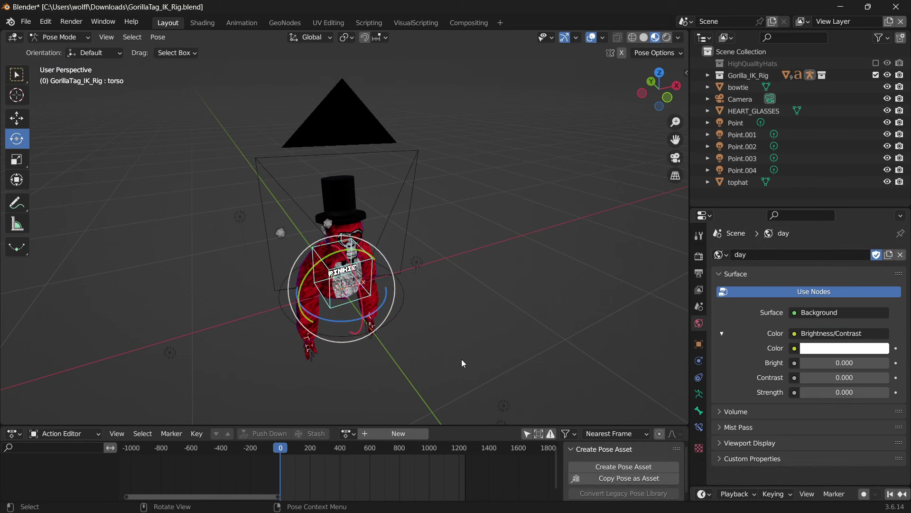
pyautogui.click(312, 337)
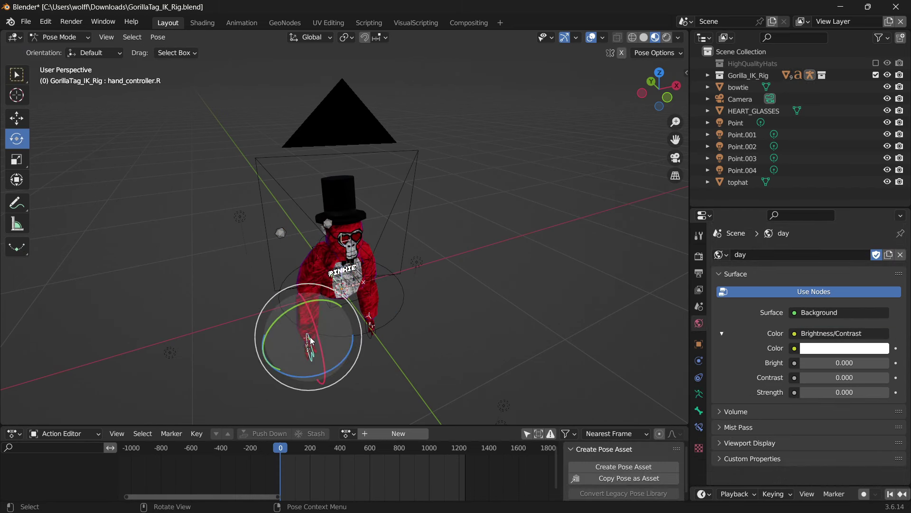
pyautogui.click(675, 157)
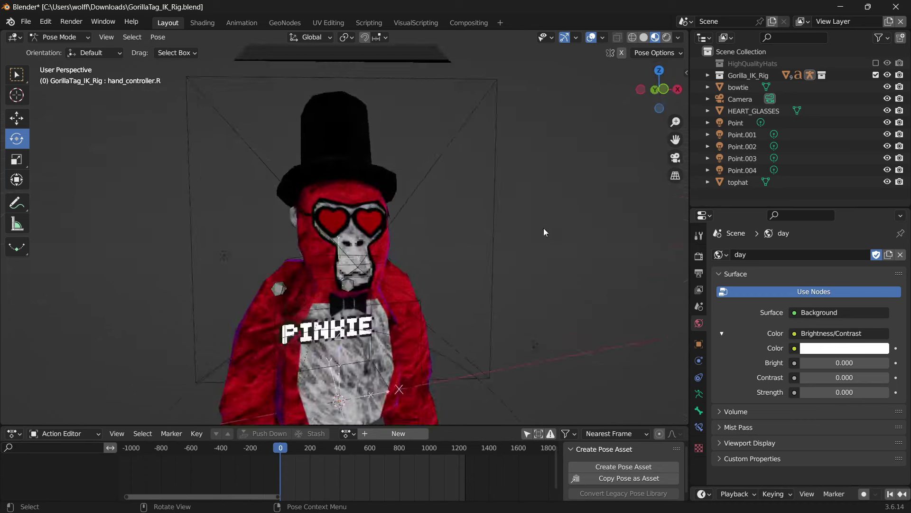
pyautogui.press('g')
pyautogui.click(298, 312)
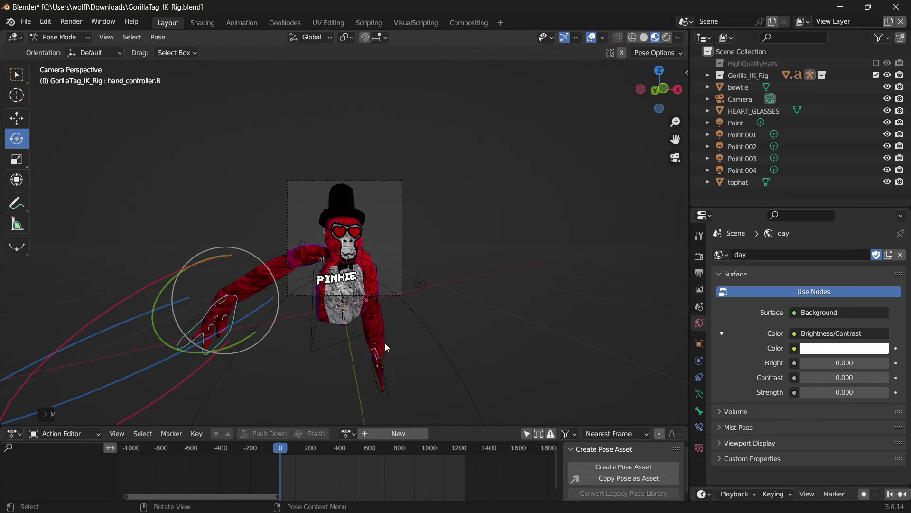
# Move the left hand controller outward so the left arm spreads away from the body like the right one.
pyautogui.click(378, 355)
pyautogui.click(376, 351)
pyautogui.press('g')
pyautogui.click(437, 376)
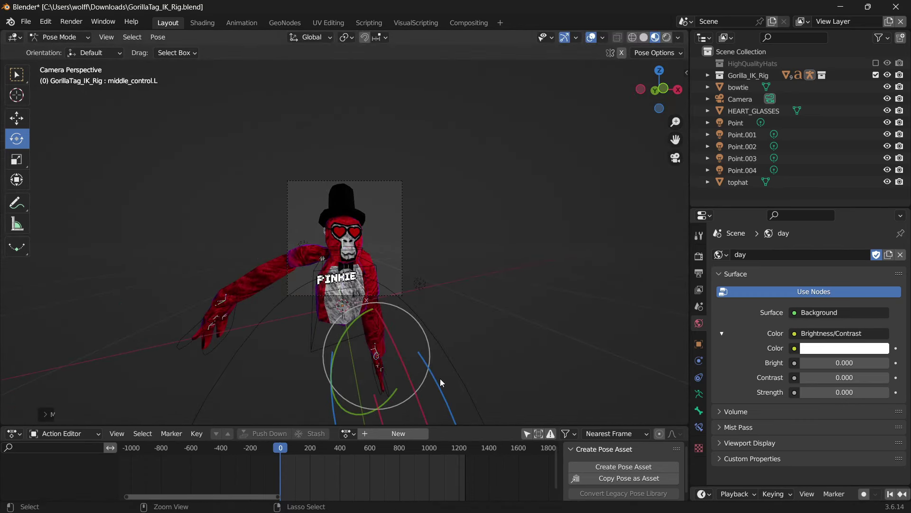
pyautogui.click(372, 346)
pyautogui.press('g')
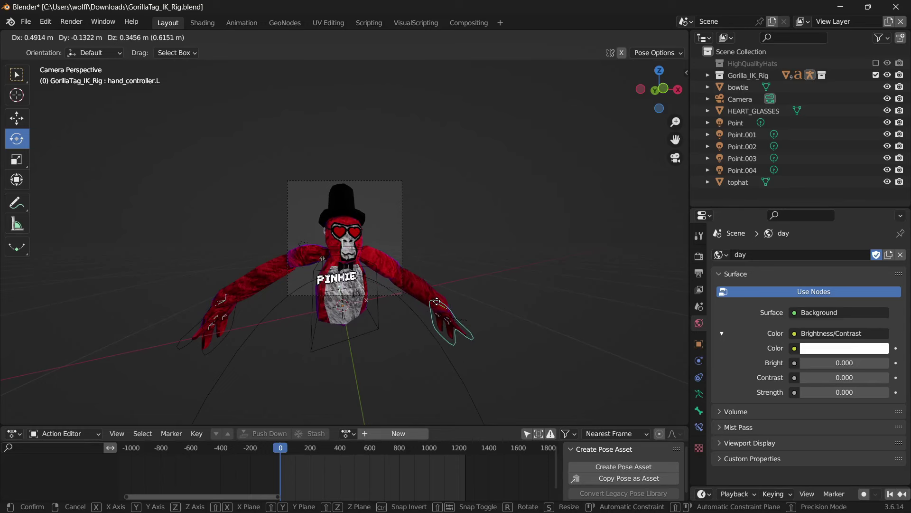
pyautogui.click(430, 308)
# Bring the hand controllers down and in toward the body so the arms hang at the gorilla's sides.
pyautogui.scroll(4, 430, 306)
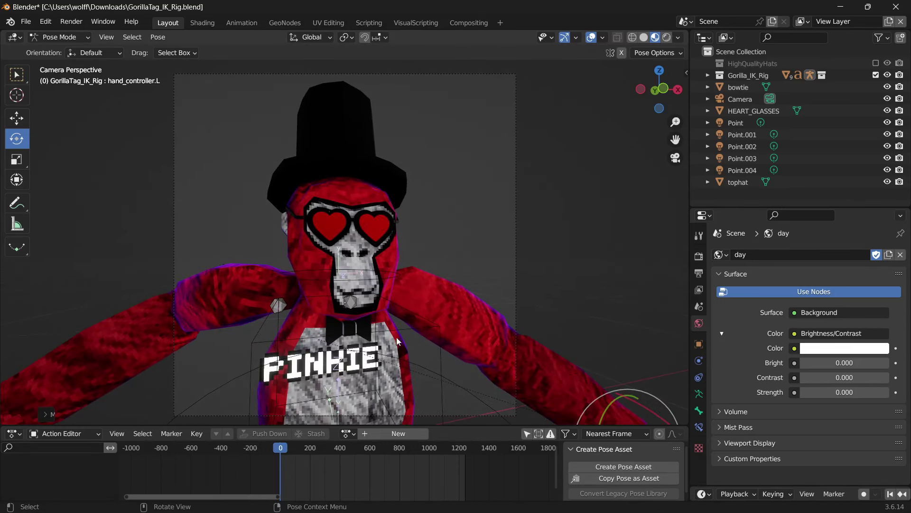
pyautogui.scroll(-4, 335, 314)
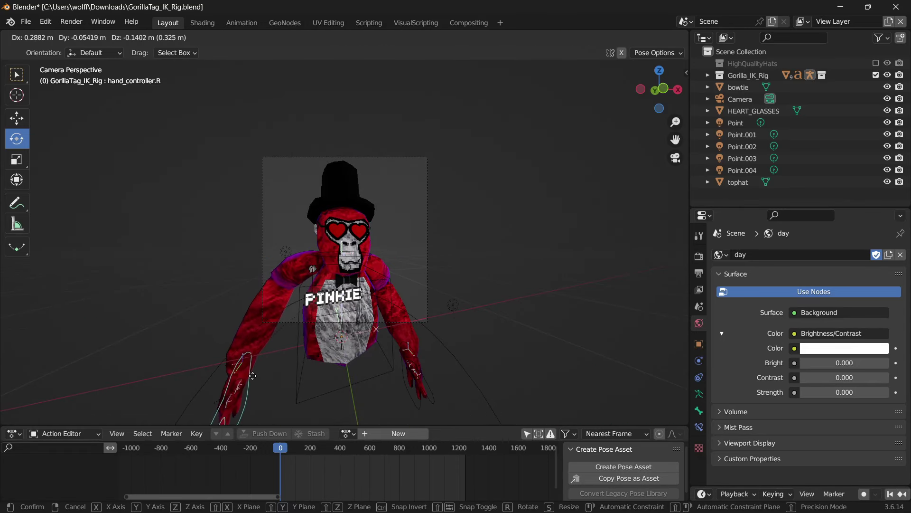
pyautogui.click(306, 351)
pyautogui.scroll(1, 347, 334)
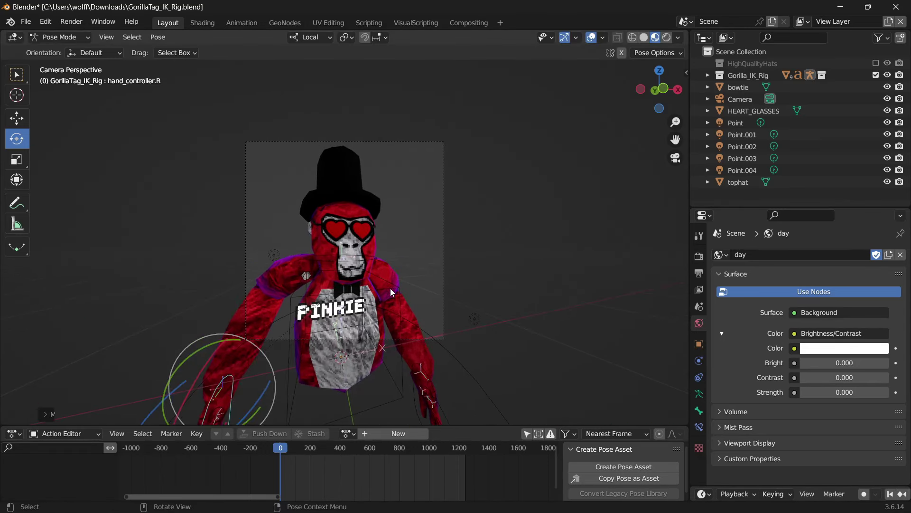
# Rotate the torso bone to twist the body, and turn the head bone to give the gorilla an angled pose within the camera frame.
pyautogui.click(390, 292)
pyautogui.scroll(1, 618, 173)
pyautogui.moveTo(675, 140); pyautogui.dragTo(668, 57)
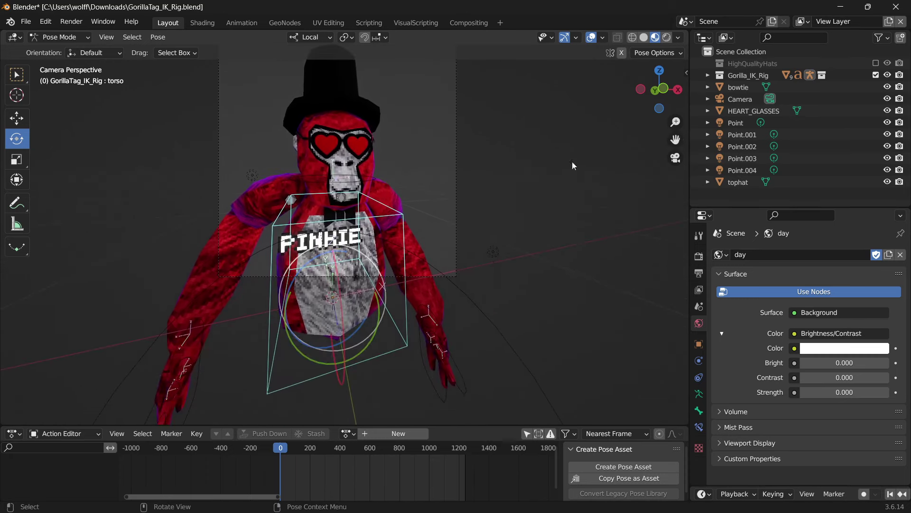
pyautogui.moveTo(315, 281); pyautogui.dragTo(346, 296)
pyautogui.click(350, 217)
pyautogui.moveTo(323, 185); pyautogui.dragTo(320, 178)
pyautogui.scroll(-3, 320, 179)
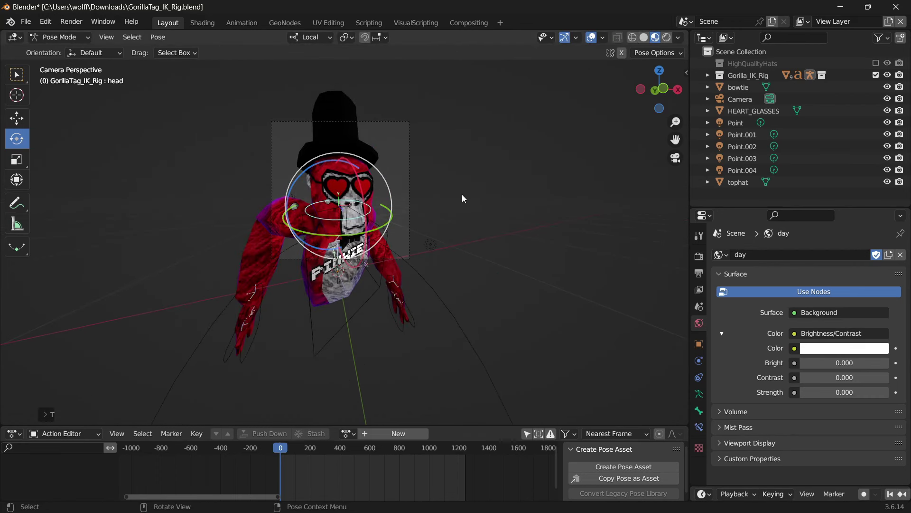
pyautogui.scroll(3, 430, 232)
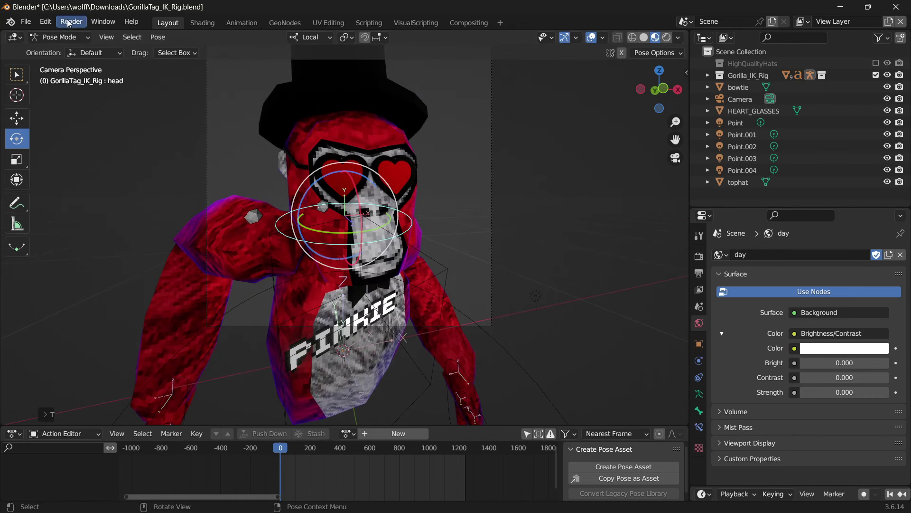
# Return to Object Mode and set the camera's passepartout to 1.000 so the area outside the frame is fully black.
pyautogui.hotkey('ctrl', 'Tab')
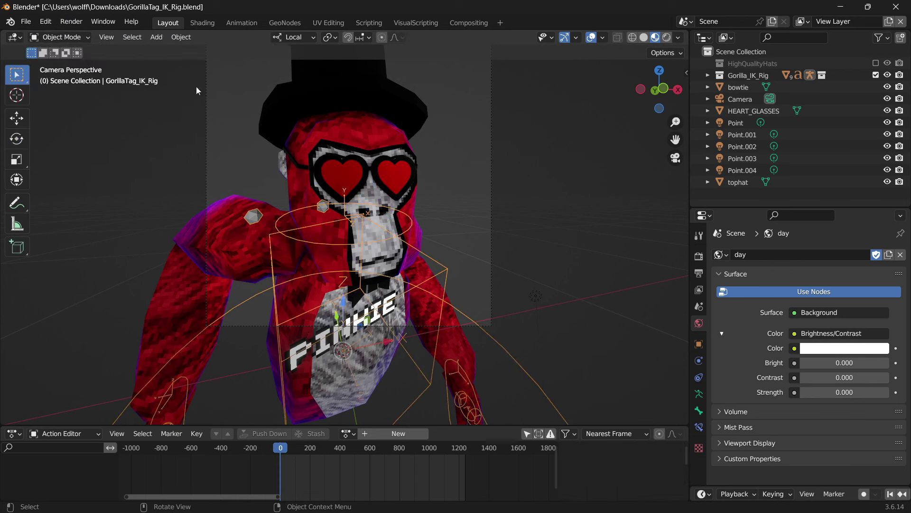
pyautogui.click(489, 144)
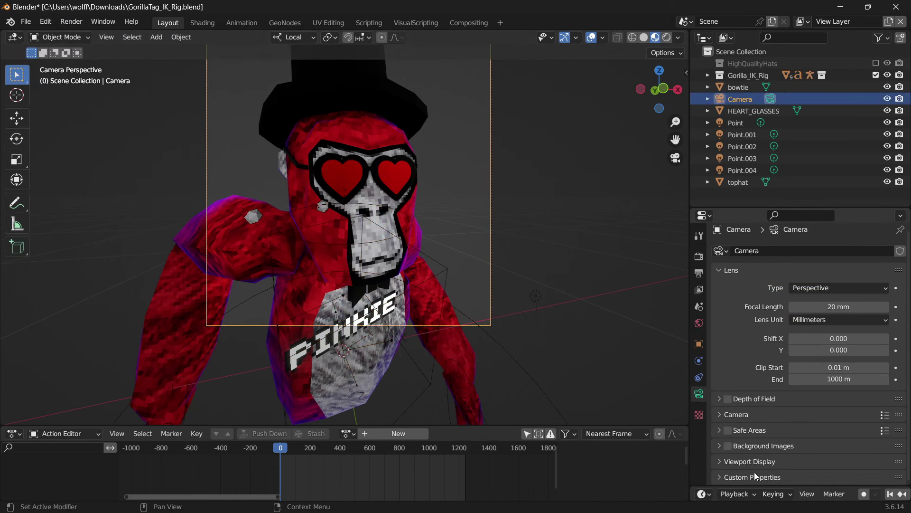
pyautogui.click(742, 462)
pyautogui.scroll(-5, 760, 456)
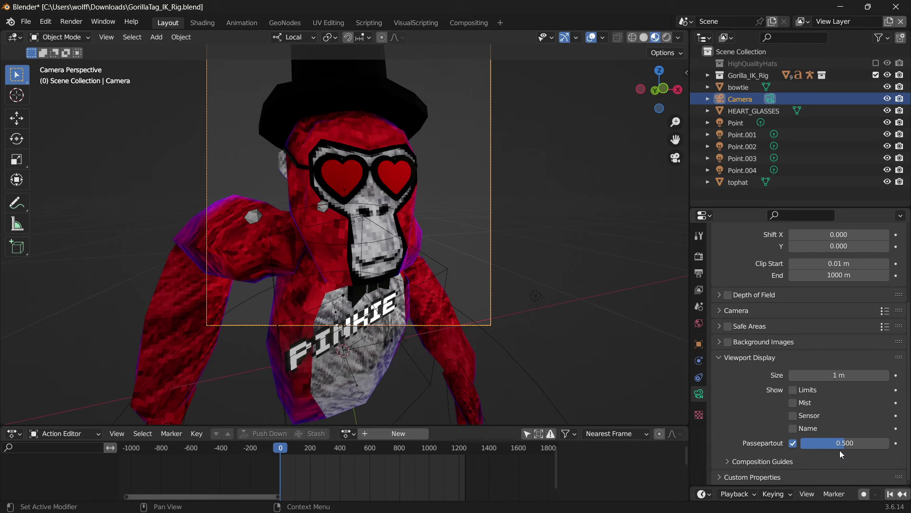
pyautogui.moveTo(841, 453); pyautogui.dragTo(892, 451)
pyautogui.scroll(-2, 563, 234)
pyautogui.scroll(4, 615, 191)
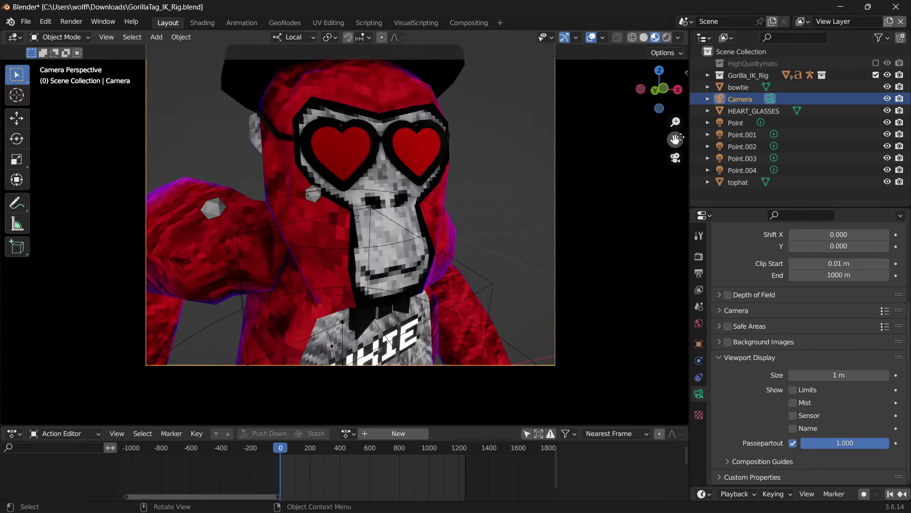
# Switch the viewport to Rendered shading, deselect the camera, and inspect the lit gorilla through it.
pyautogui.scroll(-3, 539, 213)
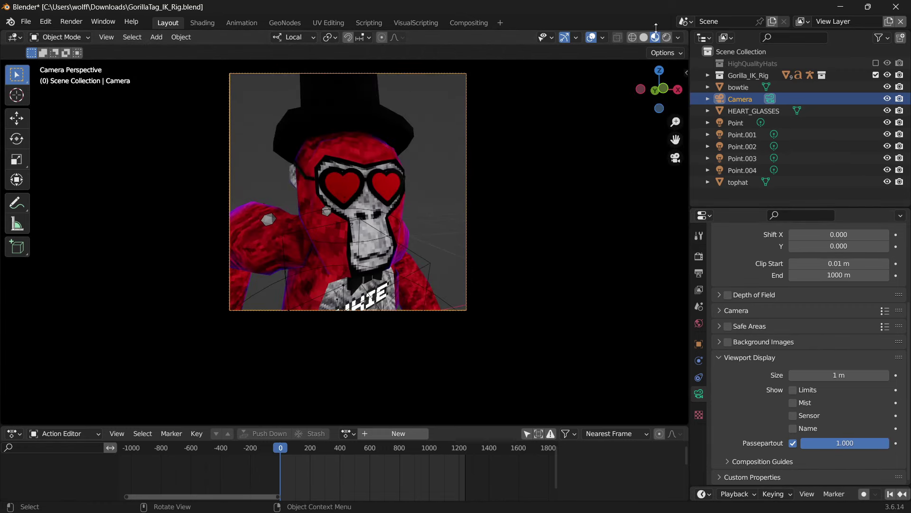
pyautogui.click(668, 38)
pyautogui.click(502, 185)
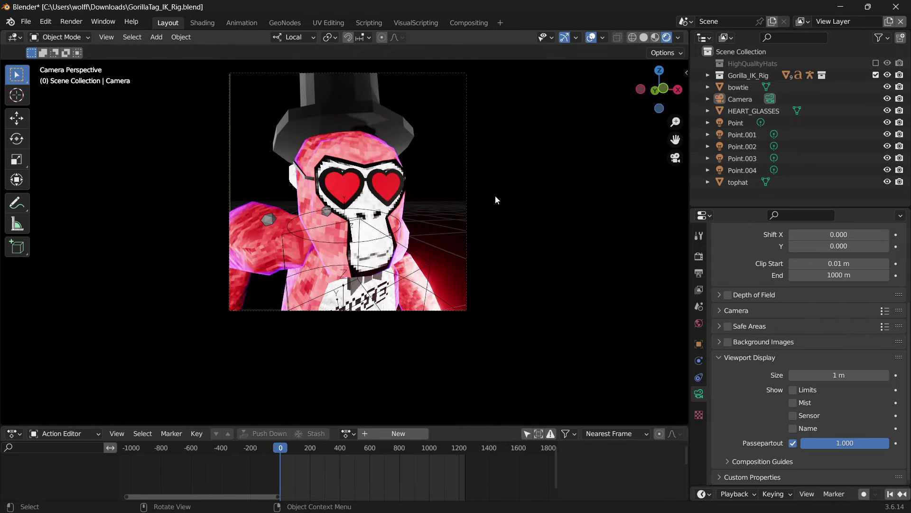
pyautogui.scroll(4, 505, 210)
pyautogui.scroll(-6, 564, 219)
pyautogui.scroll(3, 539, 191)
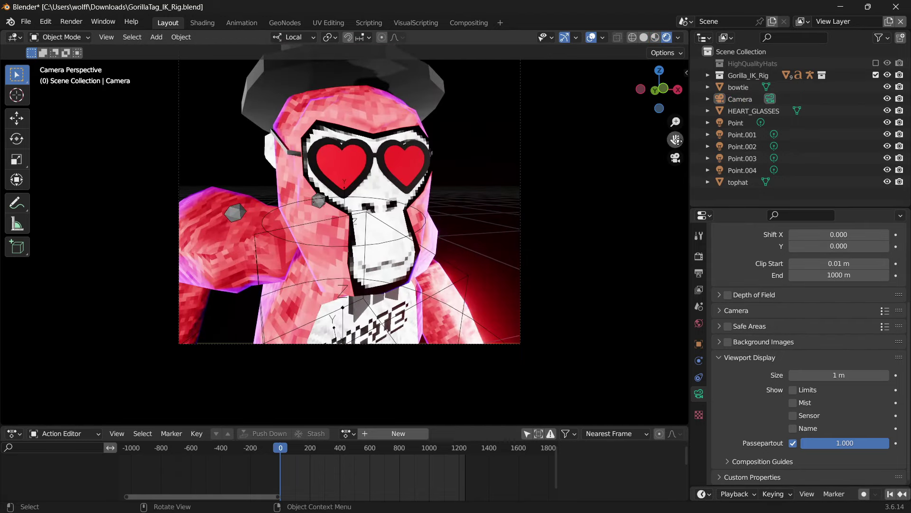
# Add several glowing white spheres around the gorilla within the camera frame and deselect them.
pyautogui.hotkey('shift', 'a')
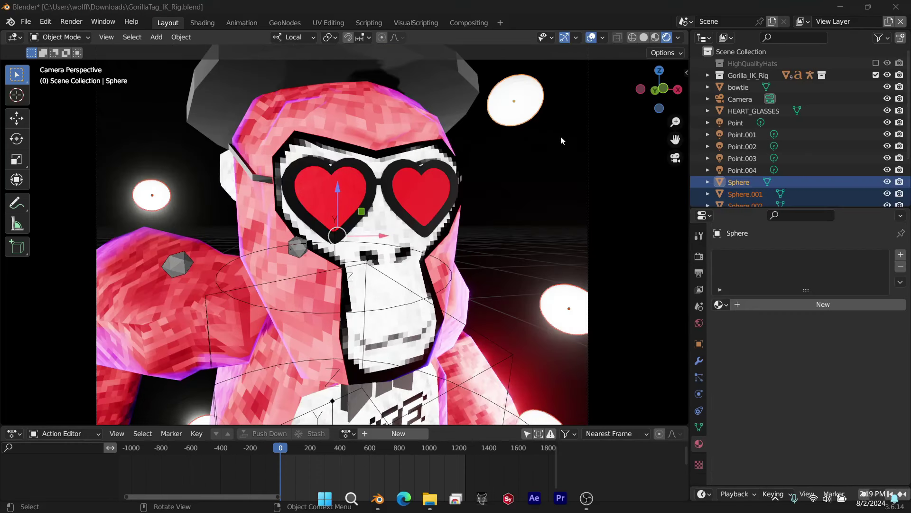
pyautogui.click(550, 172)
pyautogui.scroll(-2, 590, 195)
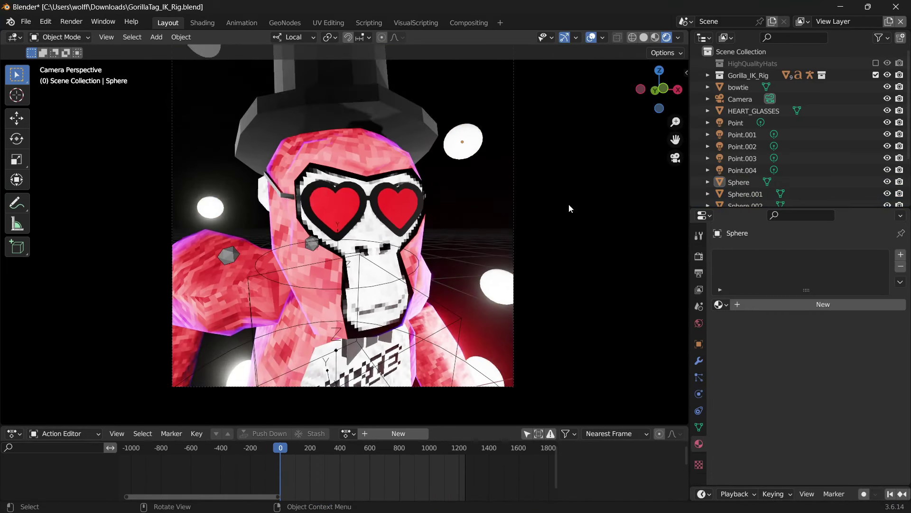
# Enable Depth of Field on the camera, expand its settings, and toggle it off and on to compare the blur.
pyautogui.click(515, 150)
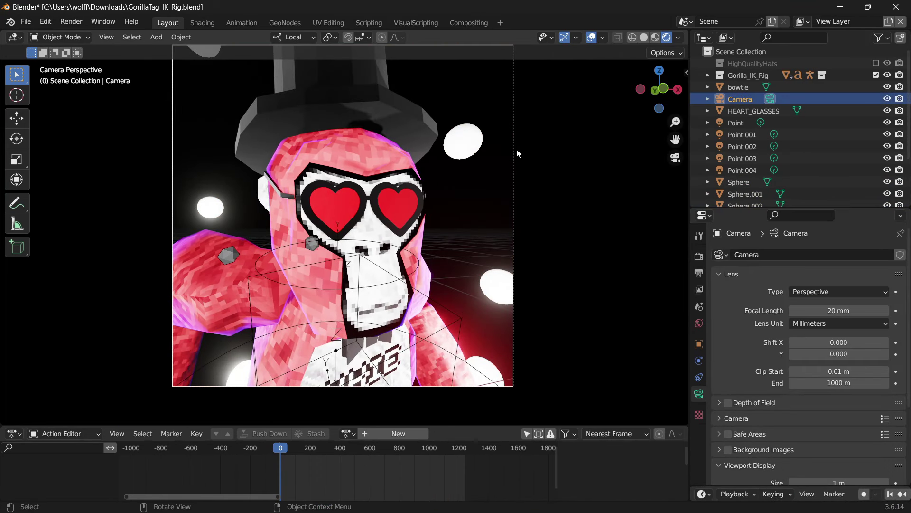
pyautogui.click(728, 403)
pyautogui.click(719, 403)
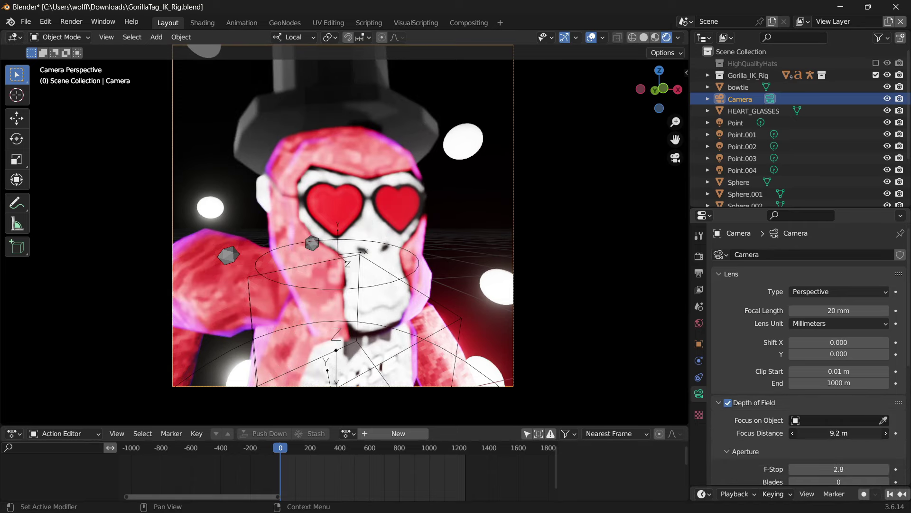
pyautogui.click(728, 403)
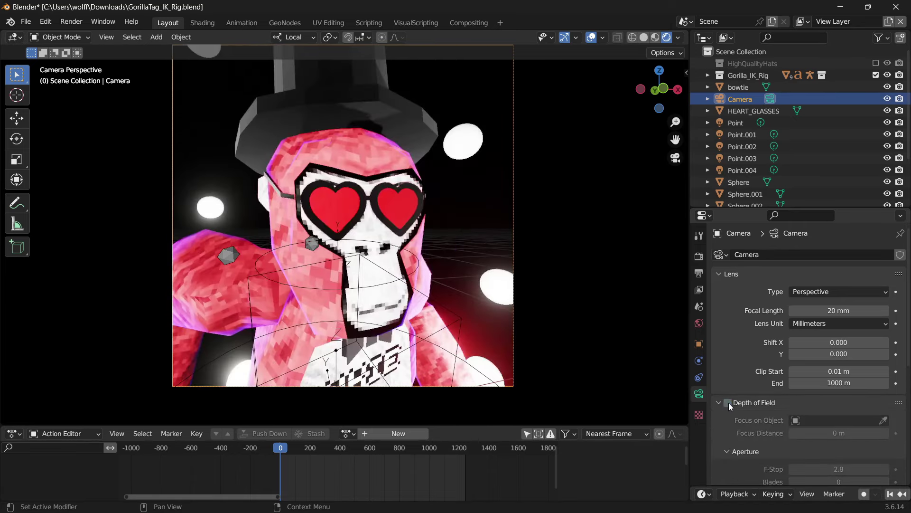
pyautogui.click(728, 403)
# Set the camera's F-Stop to 1.4 and its focus distance to 0.23 m, focusing on the heart glasses.
pyautogui.scroll(4, 450, 229)
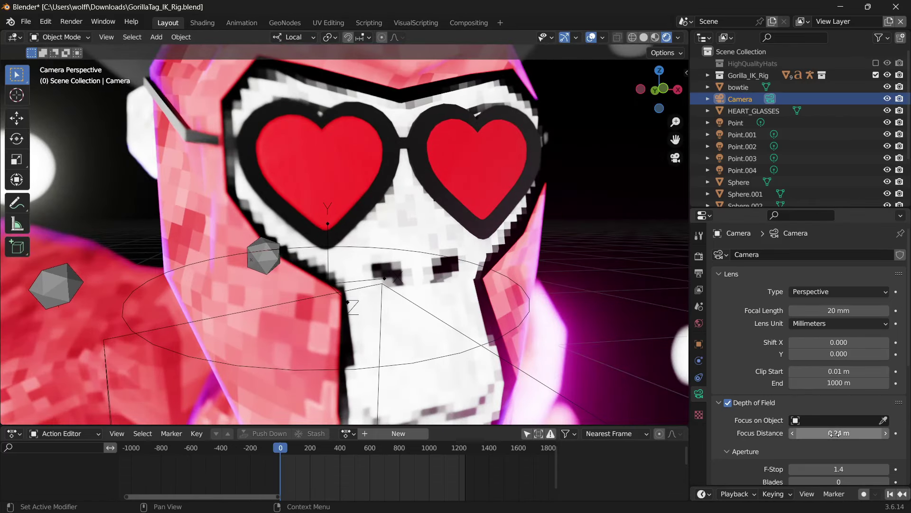
pyautogui.moveTo(835, 433); pyautogui.dragTo(857, 428)
pyautogui.scroll(-2, 855, 418)
# Set the camera's F-Stop to 14.5 and check the sharpness of the face and background up close.
pyautogui.scroll(-4, 627, 352)
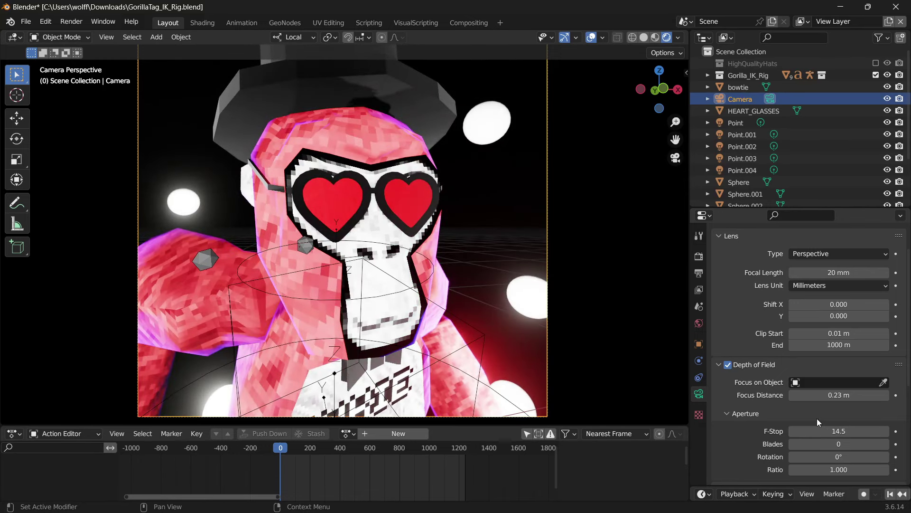
pyautogui.scroll(4, 611, 383)
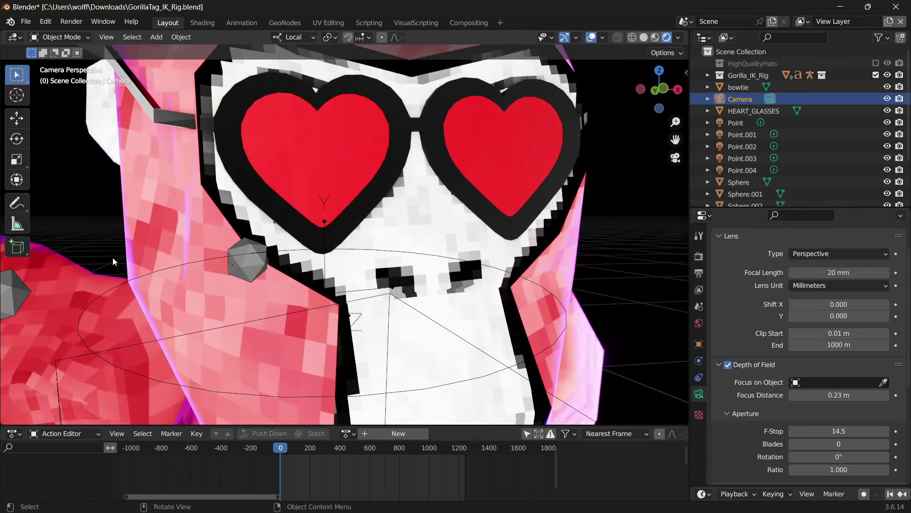
pyautogui.scroll(-3, 611, 383)
pyautogui.scroll(-1, 494, 169)
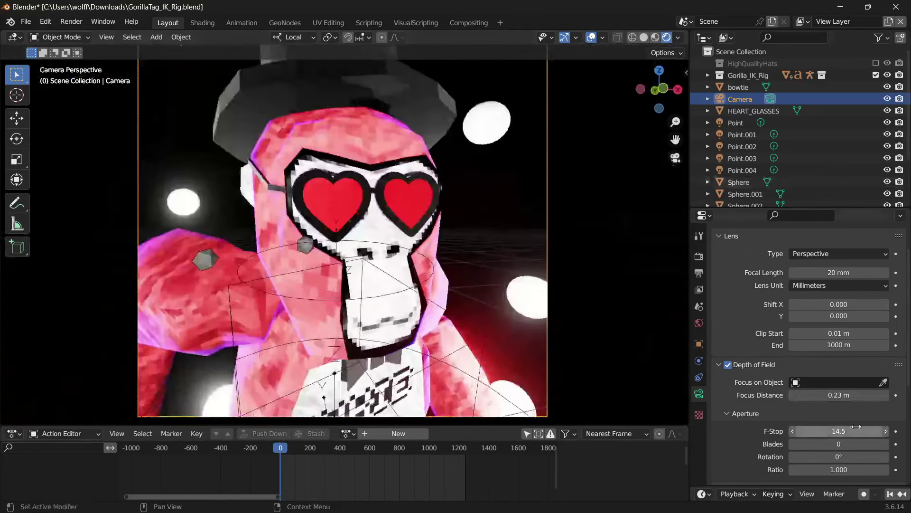
# Set the camera's F-Stop to 5.6 and check the blur around the glasses up close.
pyautogui.click(856, 427)
pyautogui.press('Return')
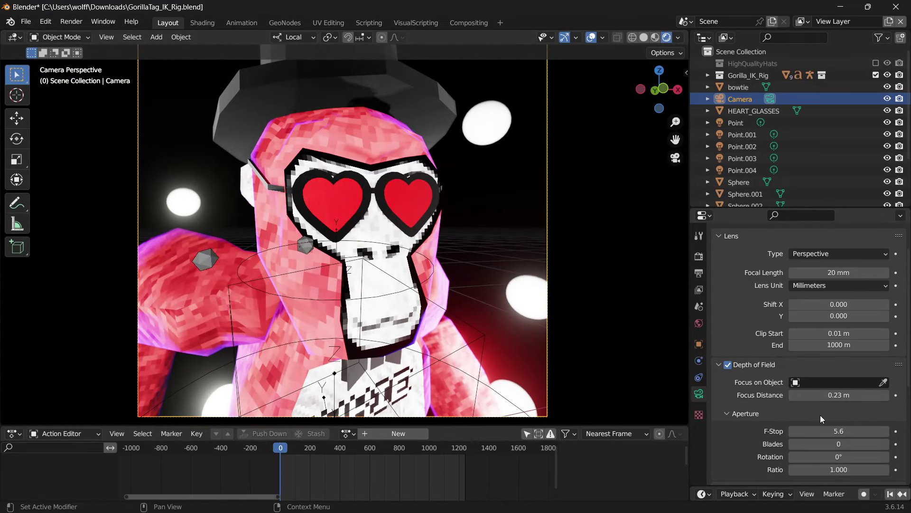
pyautogui.scroll(4, 378, 280)
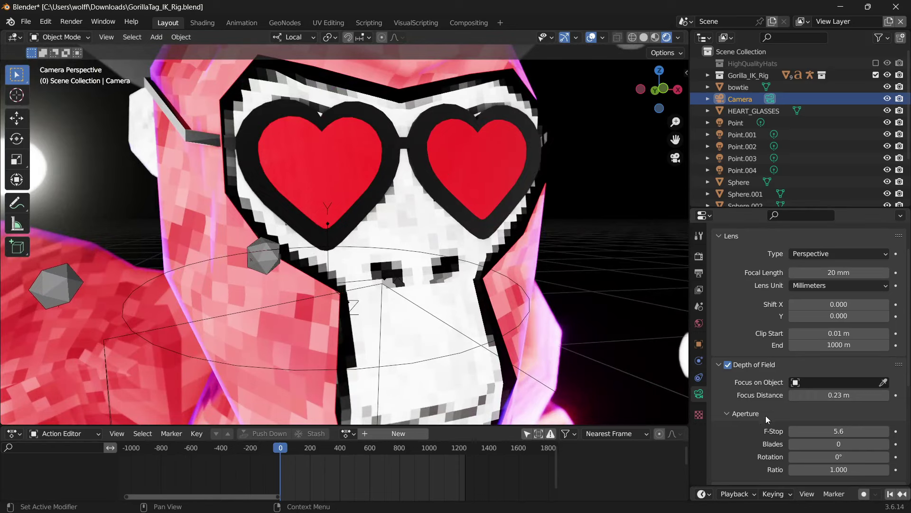
# Set the camera's F-Stop to 2.8.
pyautogui.click(850, 431)
pyautogui.write('2.8')
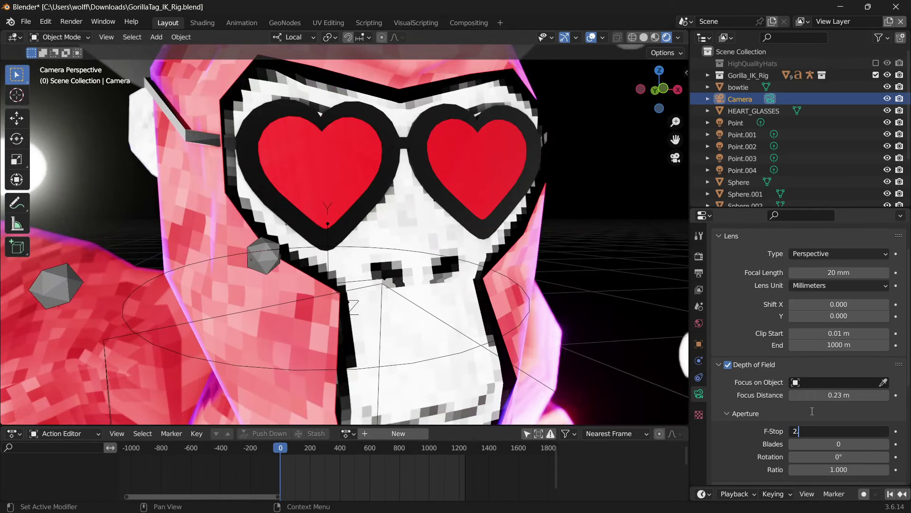